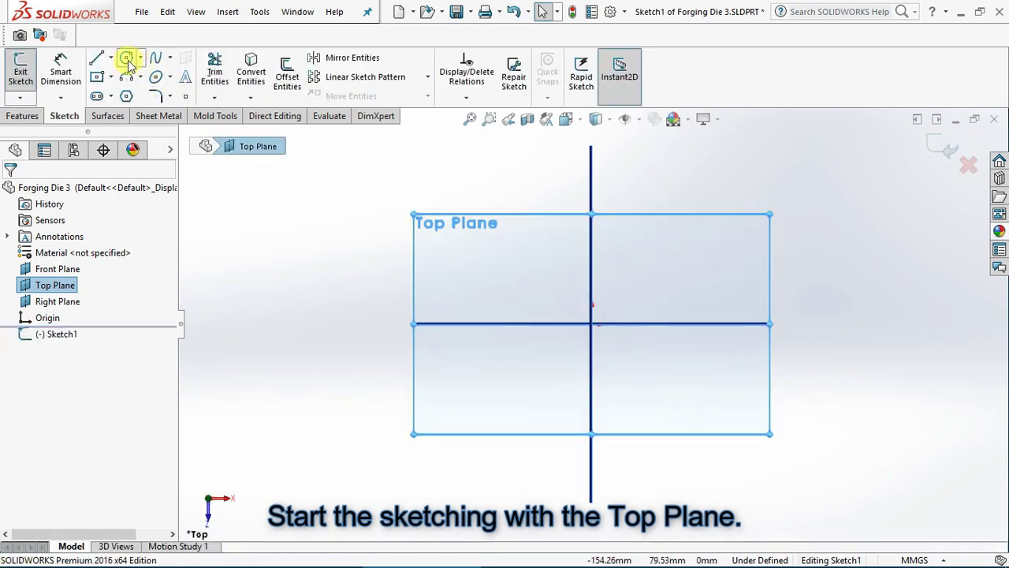
Sketch a 150 mm horizontal construction centerline starting at the origin and running to the right.
left_click(110, 59)
left_click(122, 93)
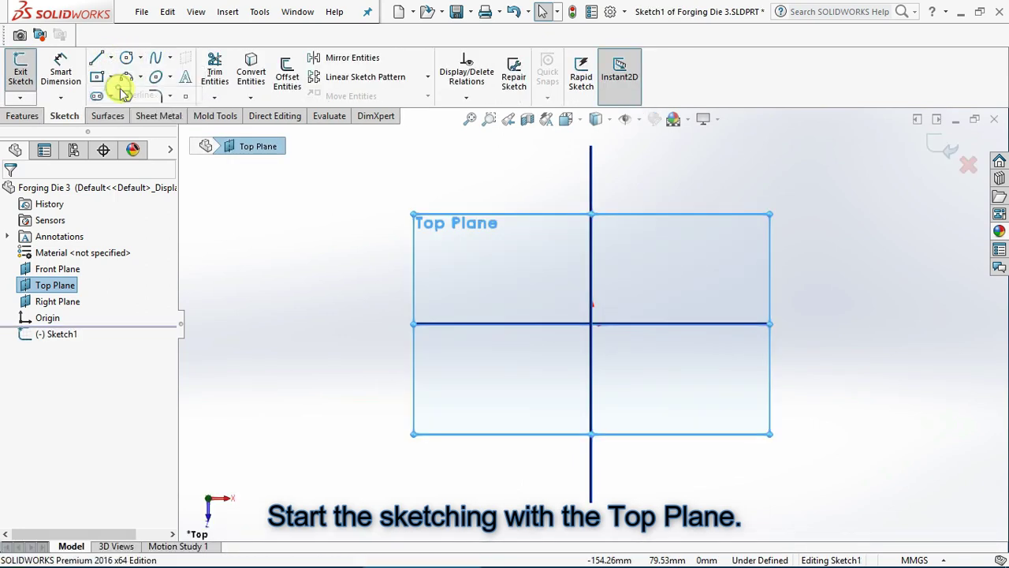
left_click(591, 323)
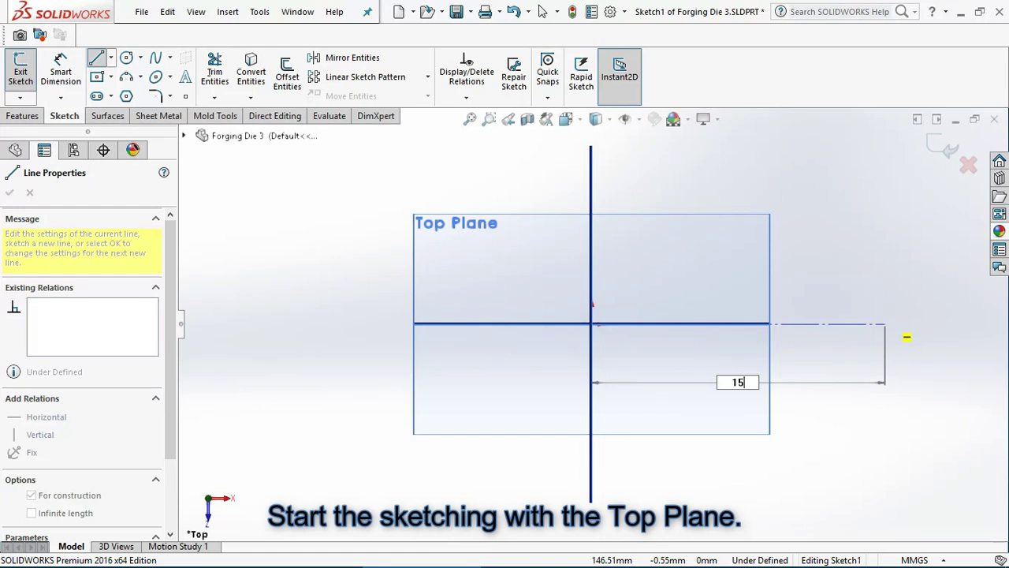
left_click(884, 323)
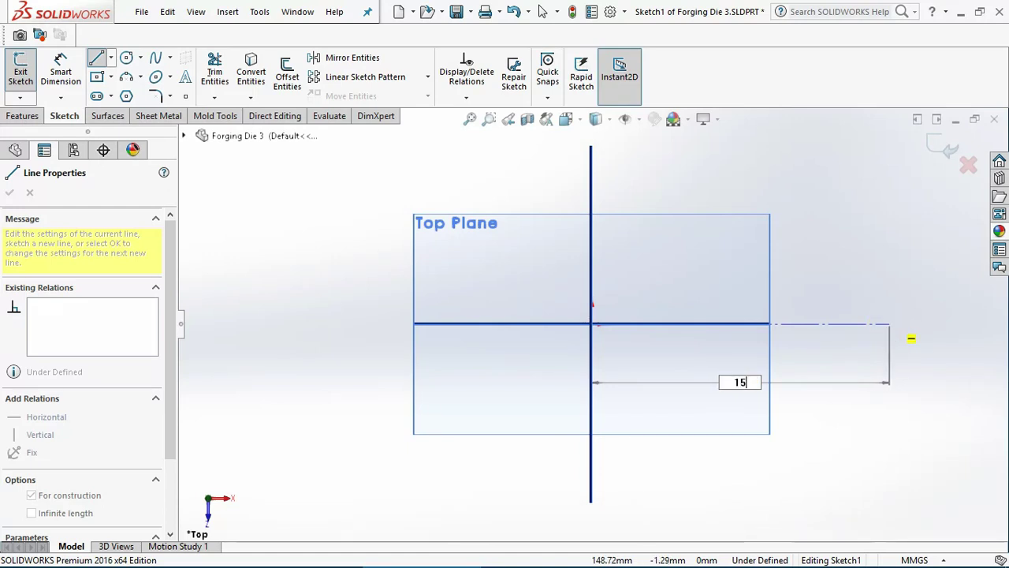
key("Return")
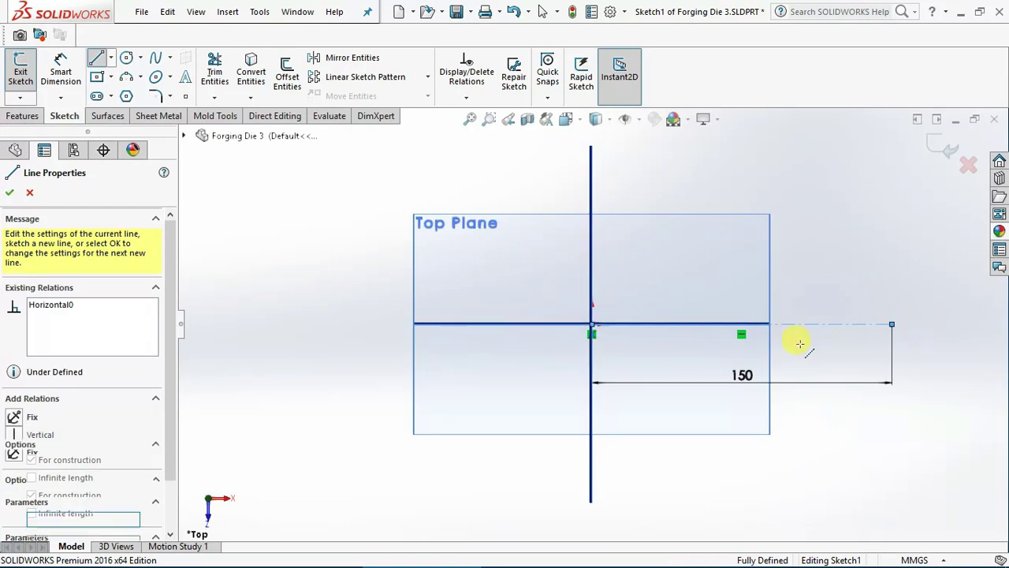
key("Escape")
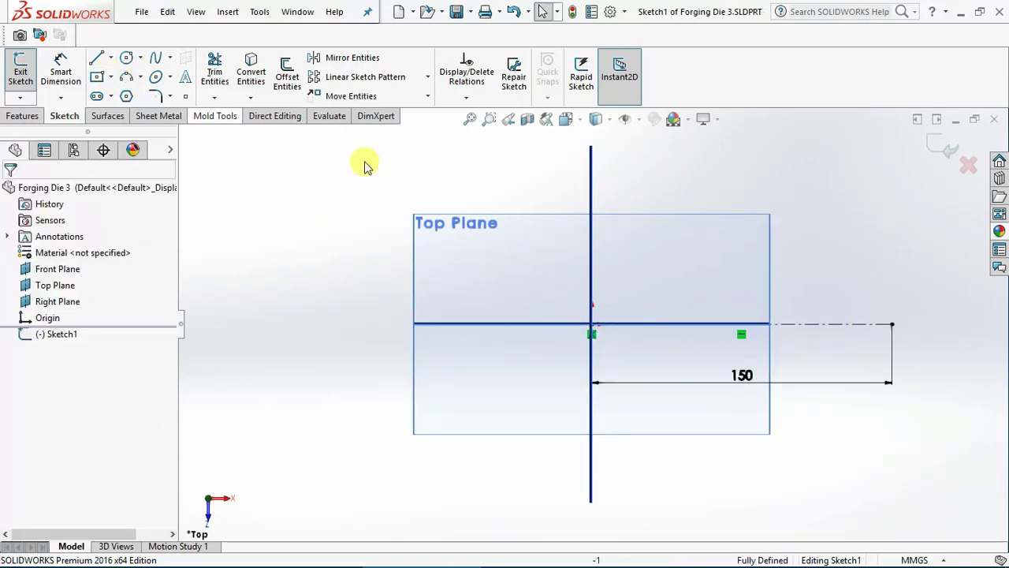
Sketch a slanted line about 62 mm long from the origin, running down to the left.
left_click(98, 59)
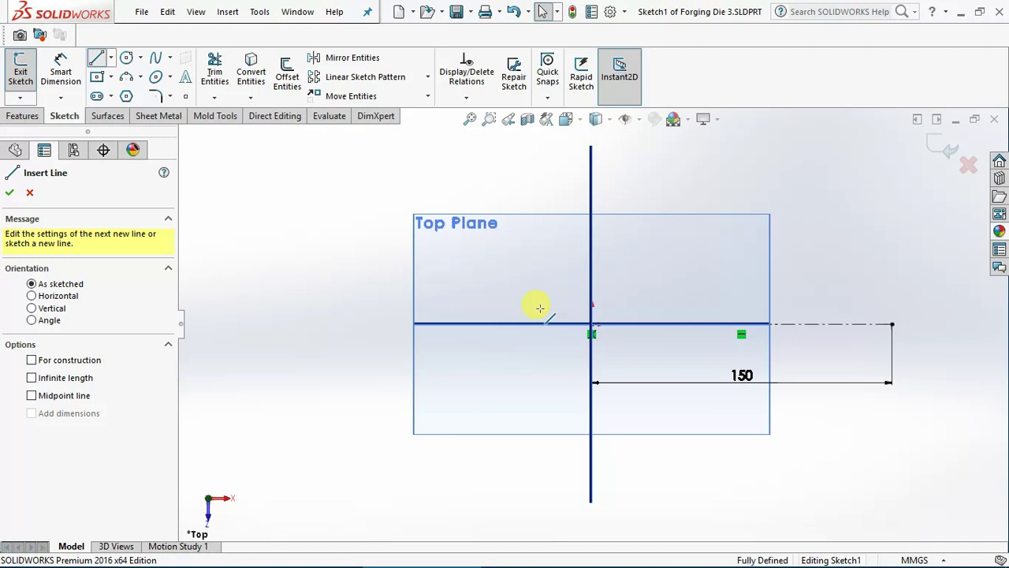
left_click(591, 324)
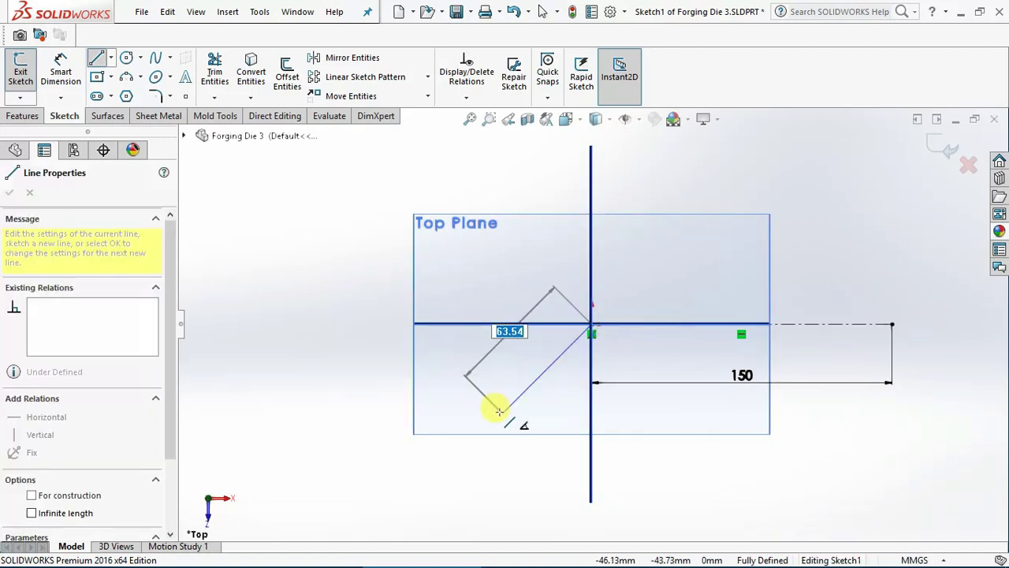
left_click(498, 406)
Dimension the angle between the slanted line and the horizontal centerline and set it to 135 degrees.
left_click(61, 67)
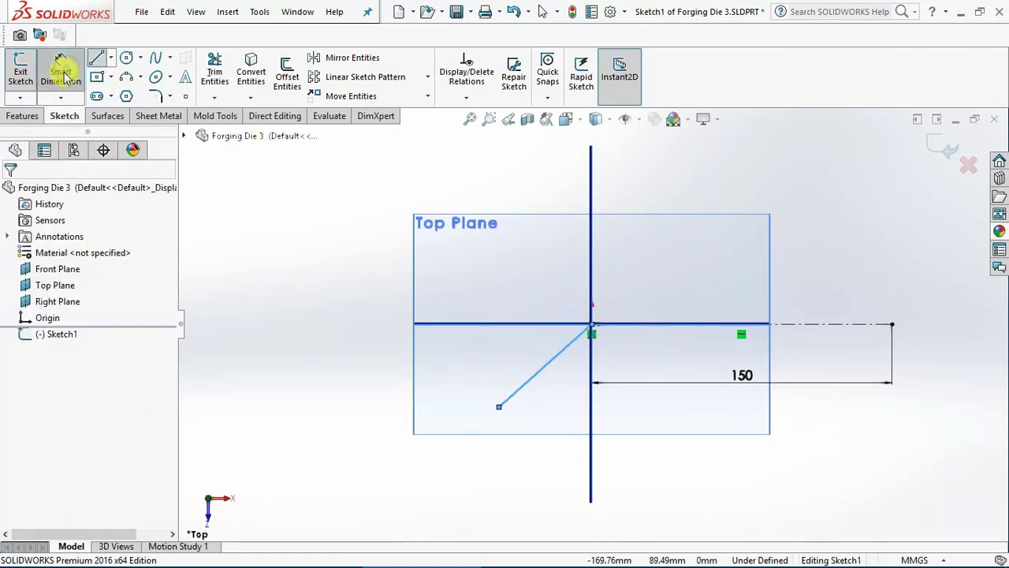
left_click(537, 371)
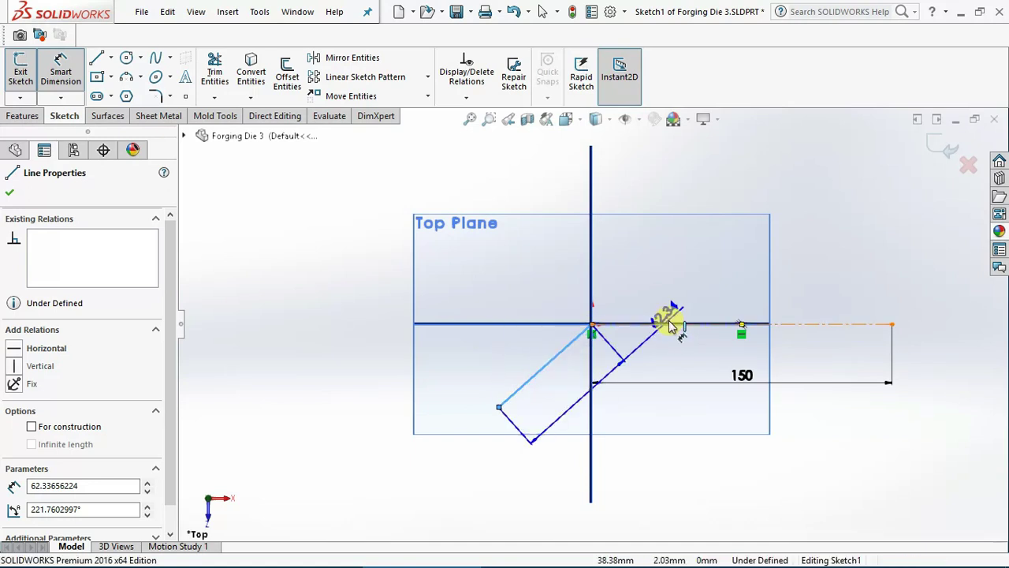
left_click(669, 325)
left_click(628, 379)
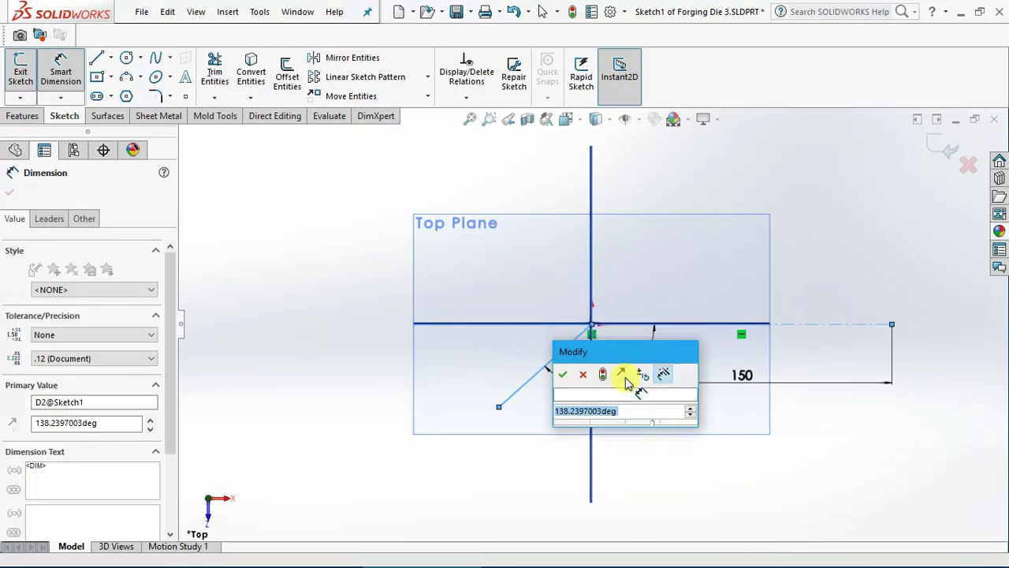
type("135")
key("Return")
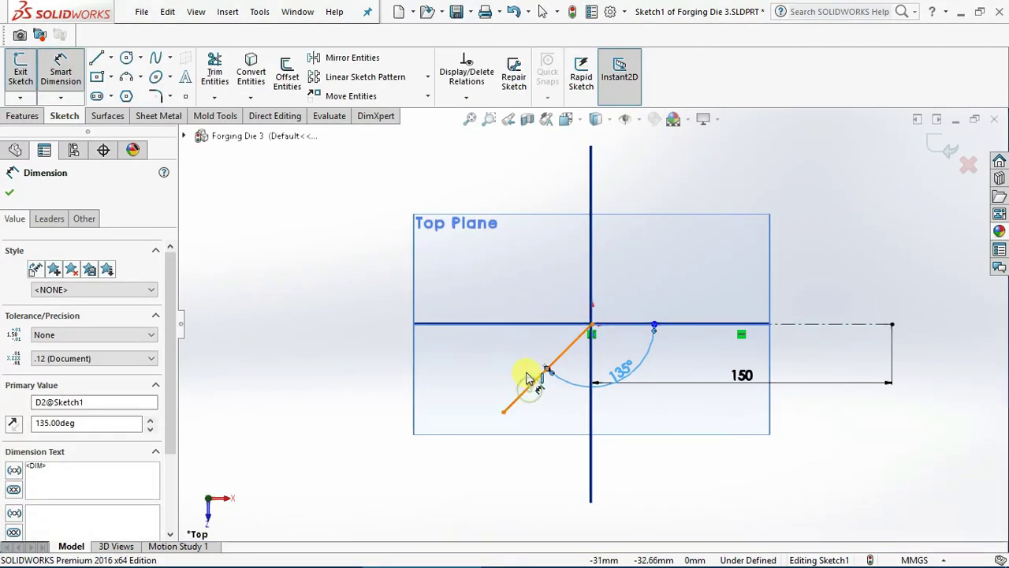
Dimension the slanted line's length and set it to 50 mm.
left_click(525, 385)
key("Escape")
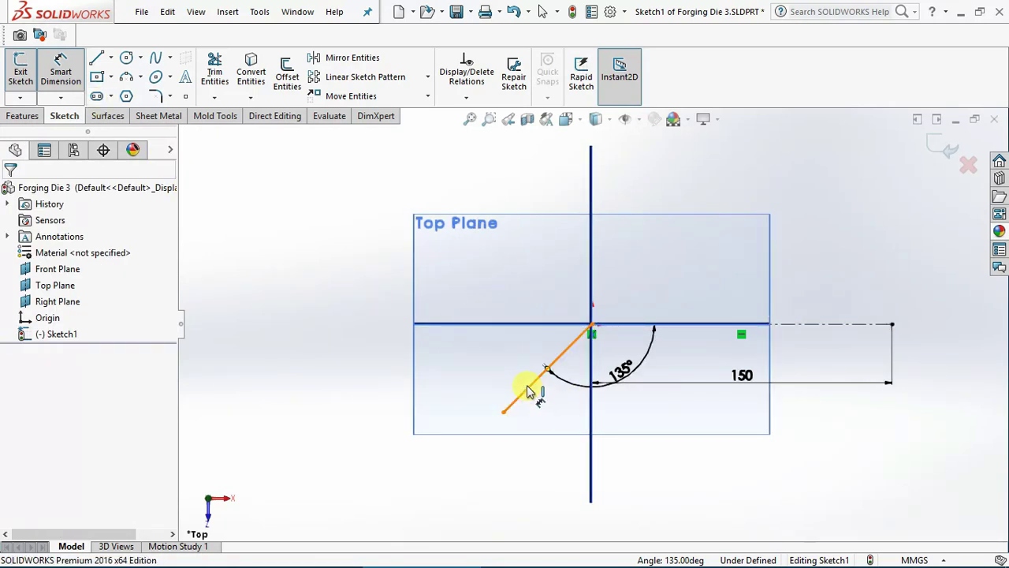
left_click(526, 388)
left_click(508, 368)
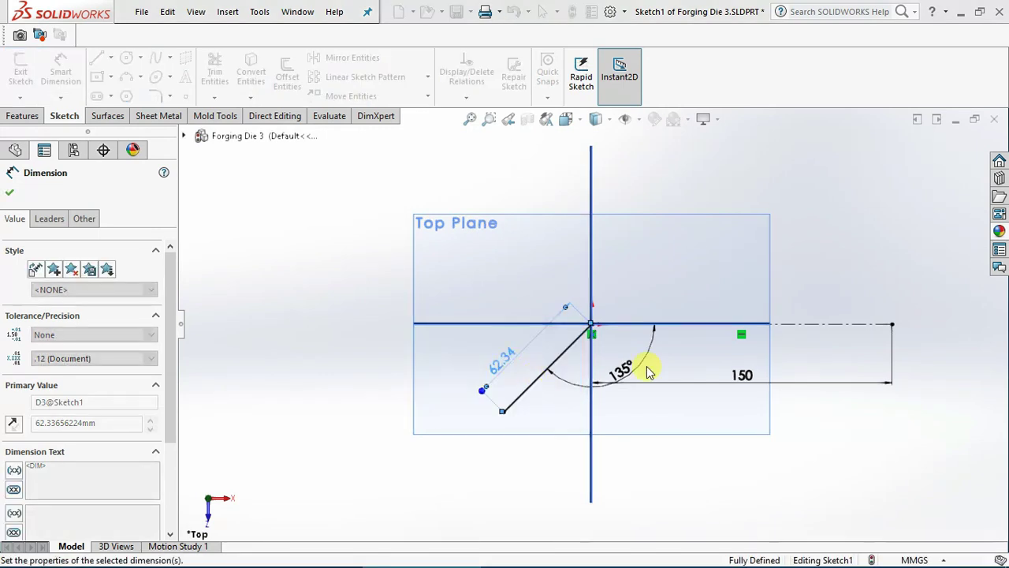
type("50")
key("Return")
key("Escape")
Sketch a 30 mm diameter circle centred on the lower end of the slanted line.
scroll(792, 333, "down", 1)
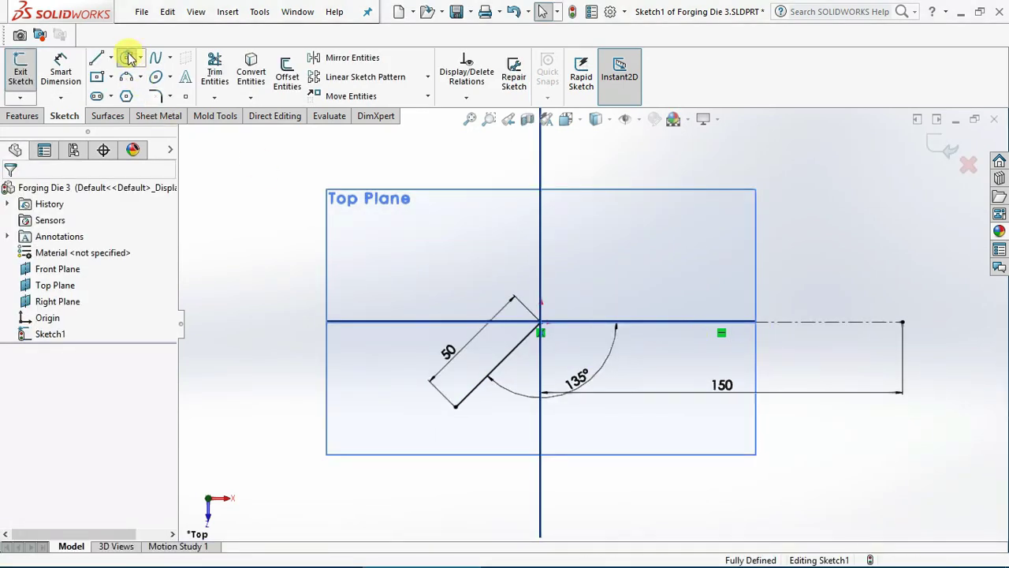
left_click(128, 59)
left_click(455, 405)
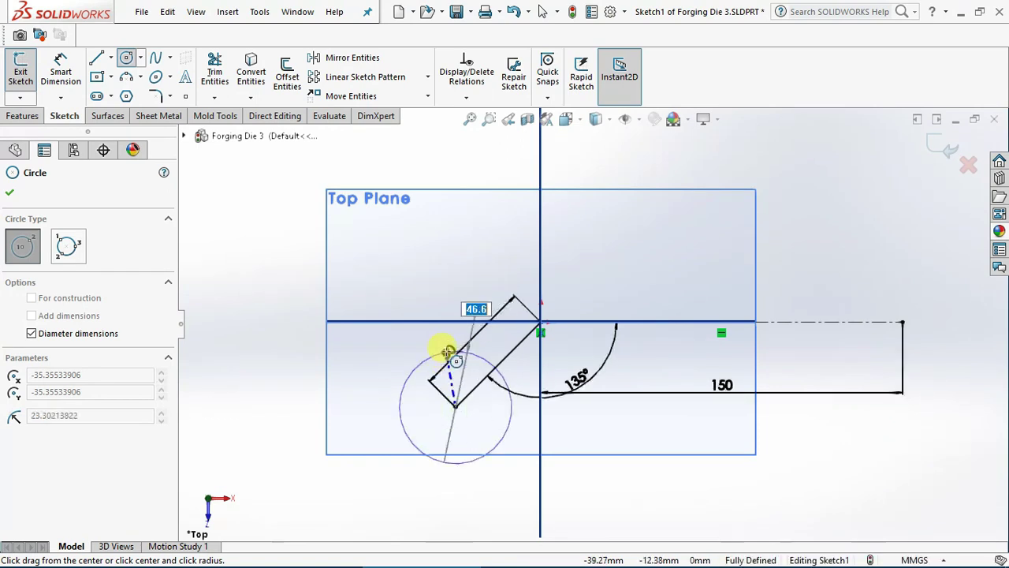
type("30")
key("Return")
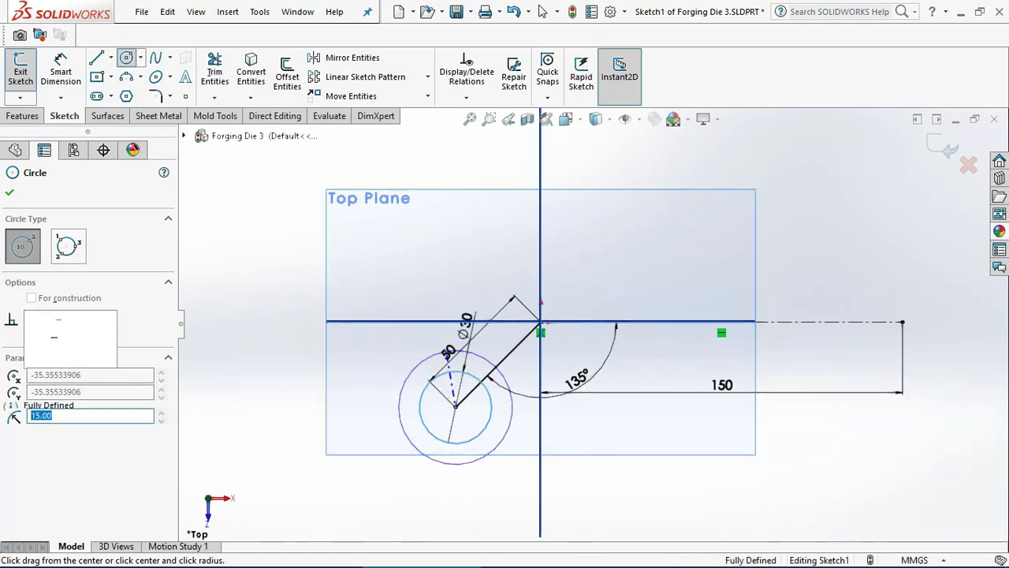
key("Escape")
Offset the 50 mm slanted line by 6 mm in both directions, with dimensions added.
scroll(649, 315, "down", 1)
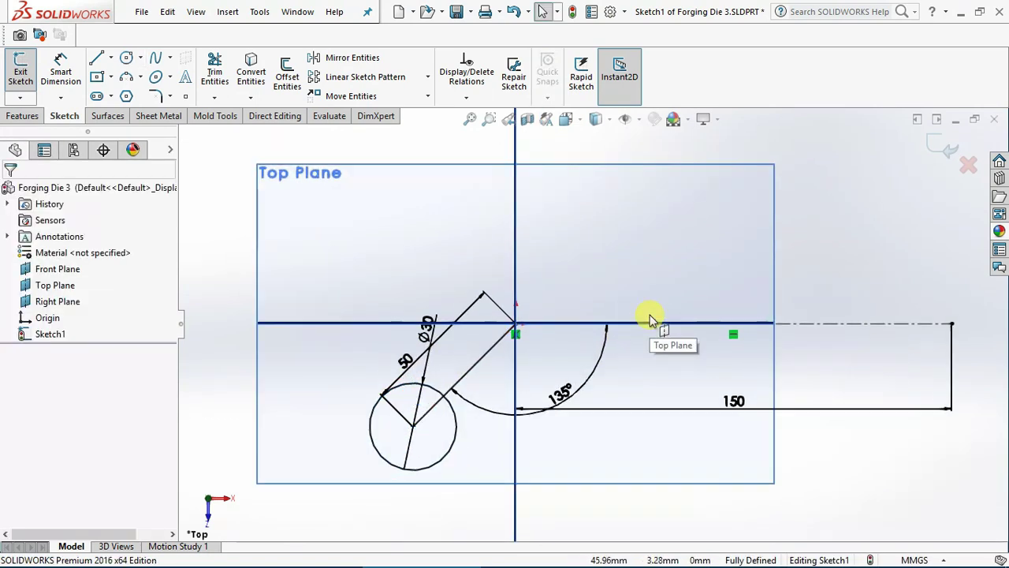
scroll(648, 325, "down", 1)
left_click(289, 87)
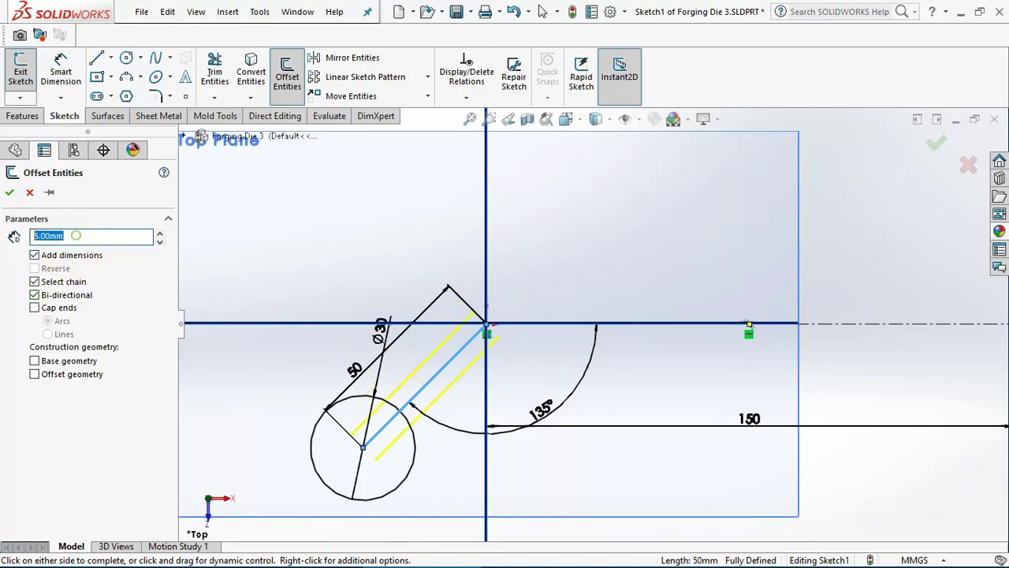
key("Return")
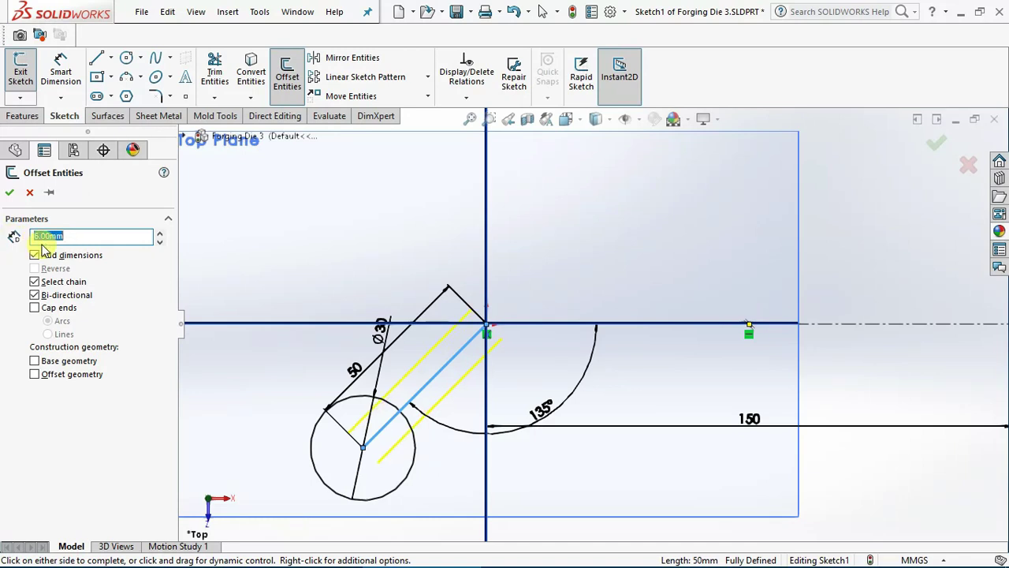
left_click(10, 193)
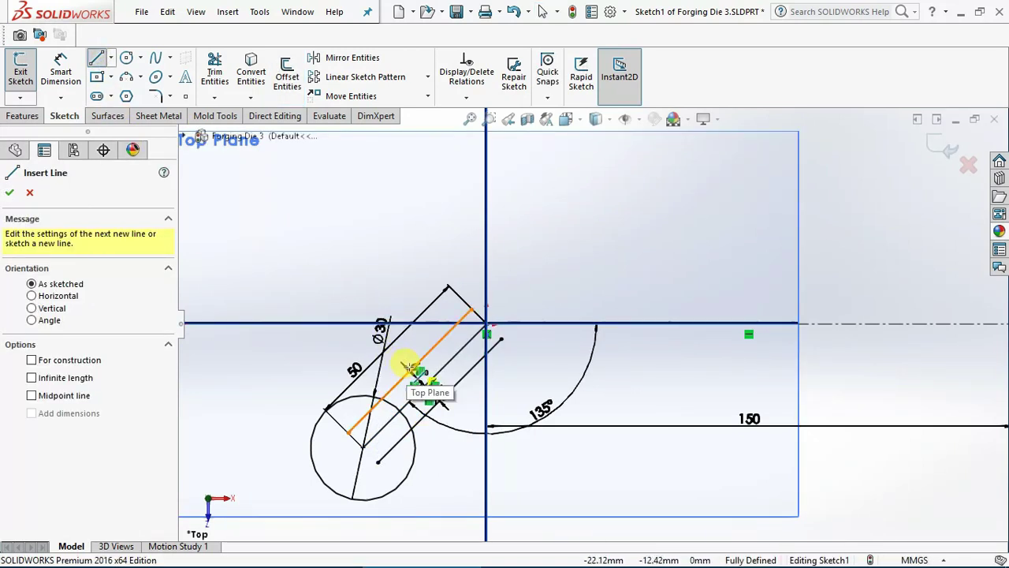
Sketch a horizontal line from the origin to the left and trim it back to the upper offset line.
left_click(484, 322)
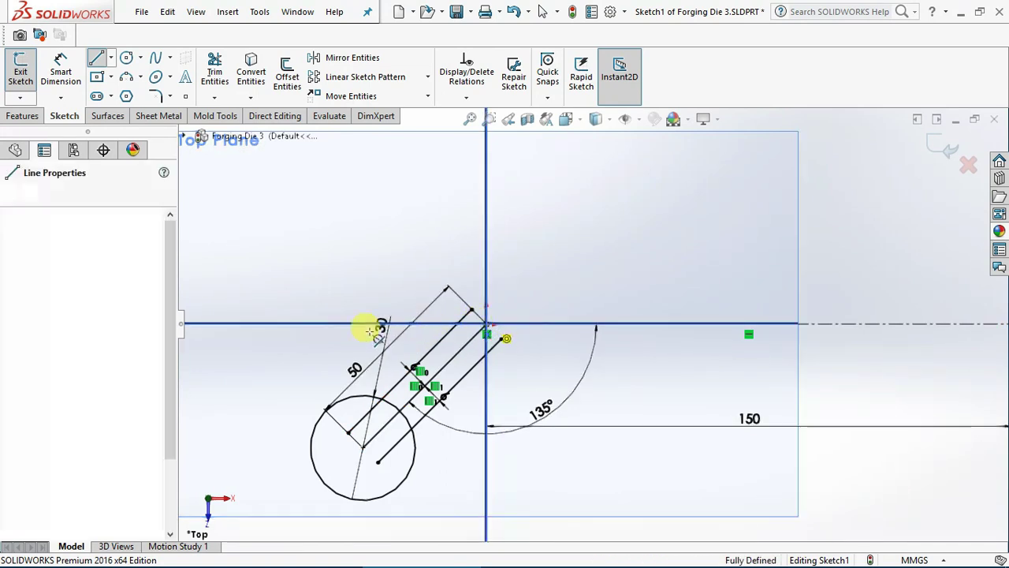
left_click(331, 323)
key("Escape")
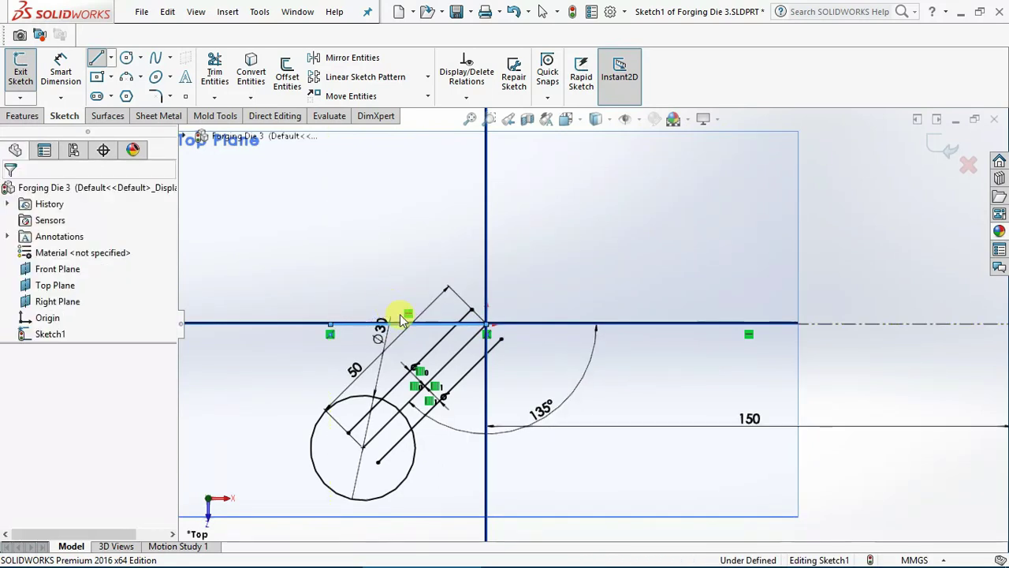
key("t")
scroll(354, 315, "down", 2)
left_click(365, 346)
key("Escape")
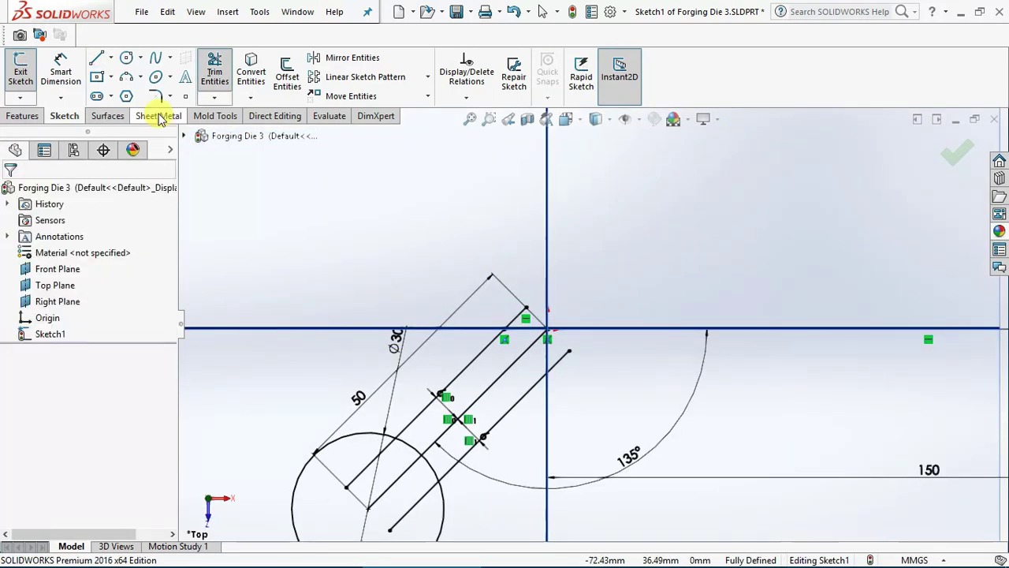
Sketch a 25 mm vertical line upward from the horizontal axis, starting about 21 mm left of the origin.
left_click(97, 58)
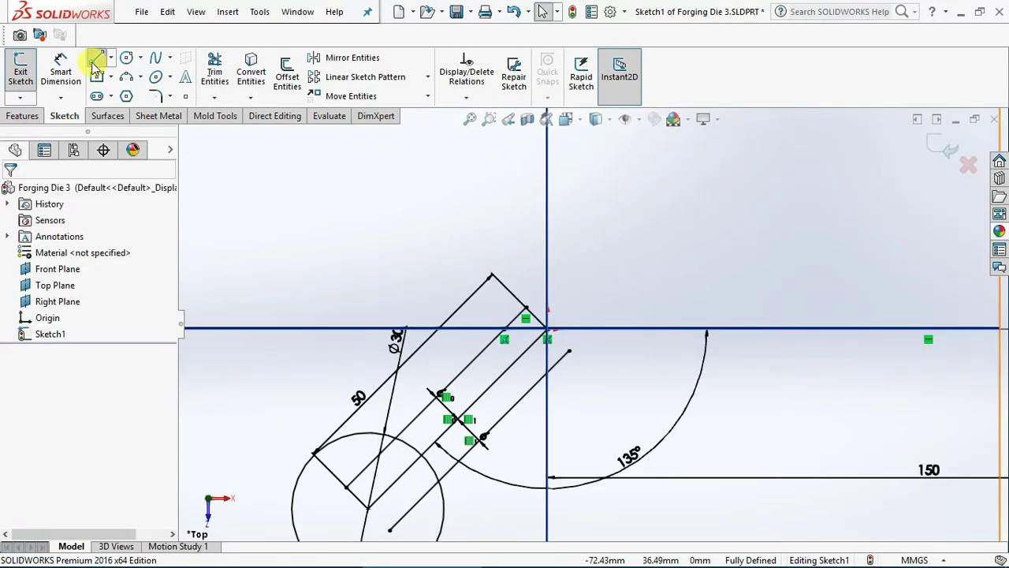
left_click(433, 328)
scroll(421, 232, "up", 3)
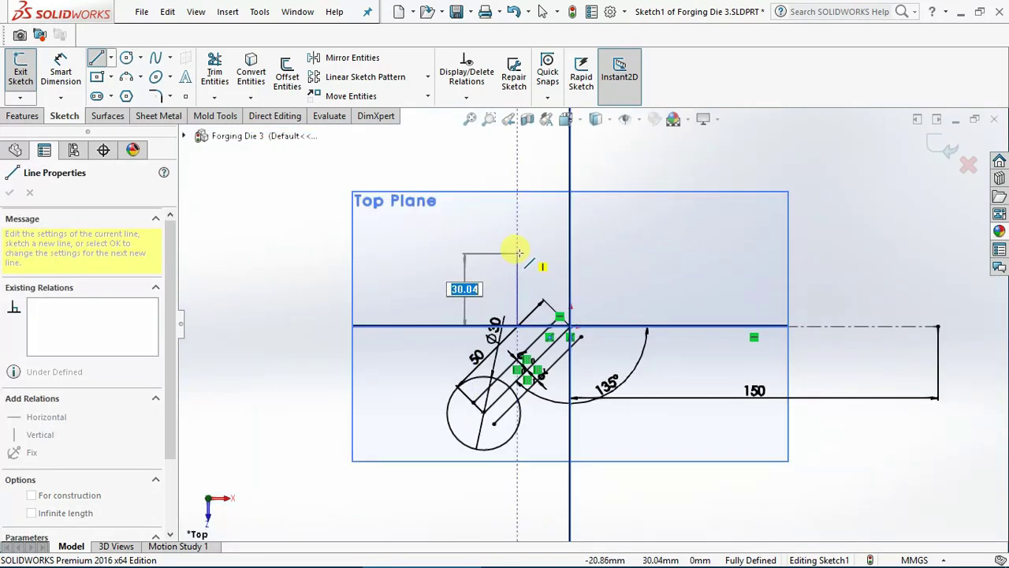
key("Return")
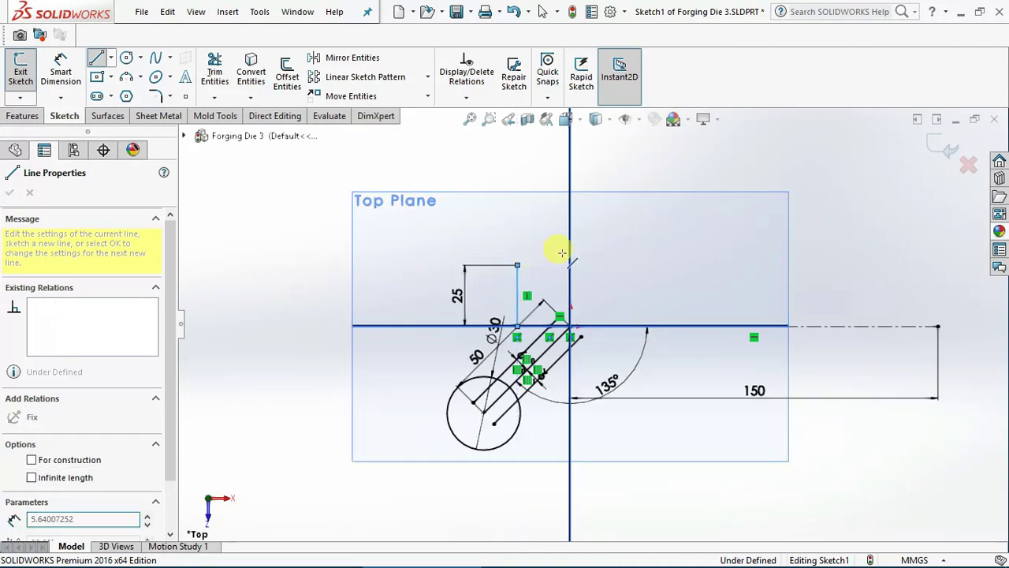
Continue from the vertical line's top with two connected lines, one rising right and one sloping down to a point above the centerline's right end.
left_click(612, 249)
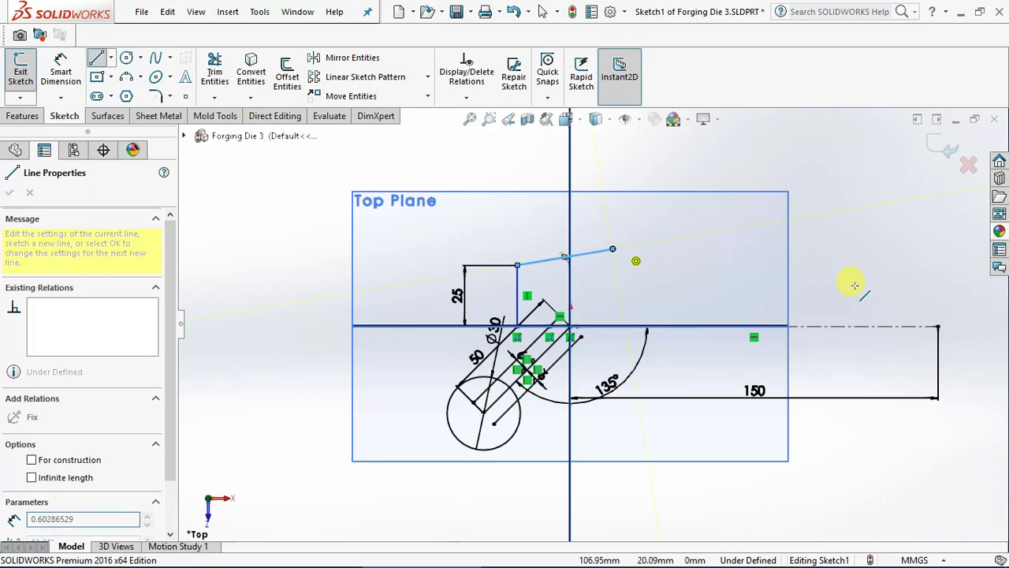
double_click(937, 296)
key("Escape")
scroll(879, 303, "down", 2)
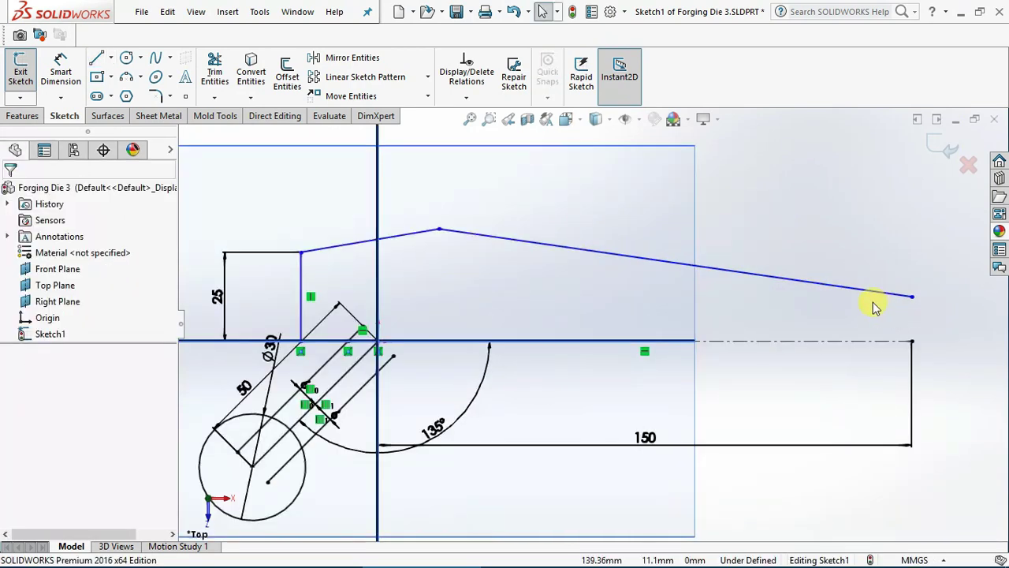
Sketch a slightly sloping line leftward from a point directly below the centerline's right end.
left_click(96, 57)
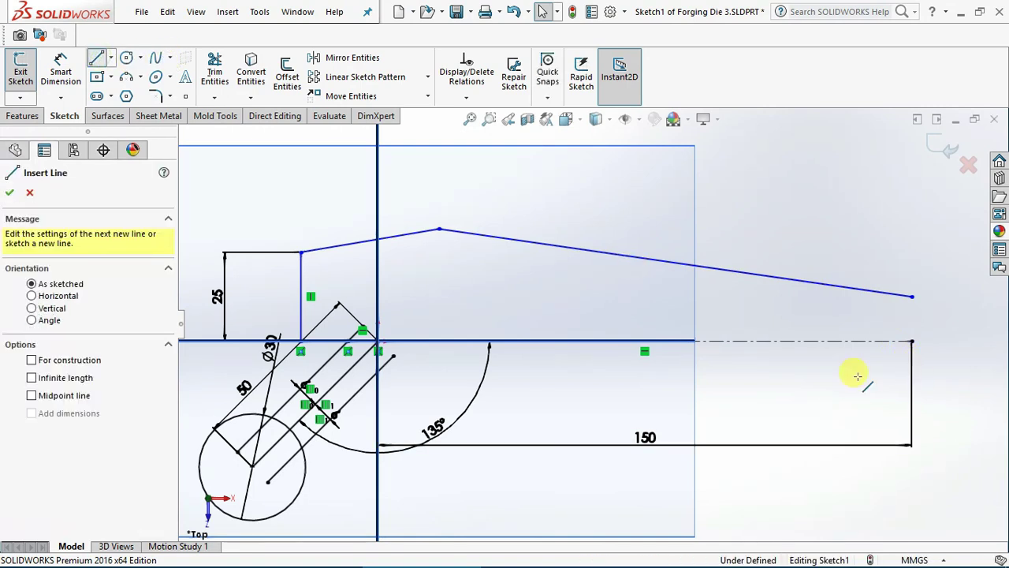
left_click(911, 371)
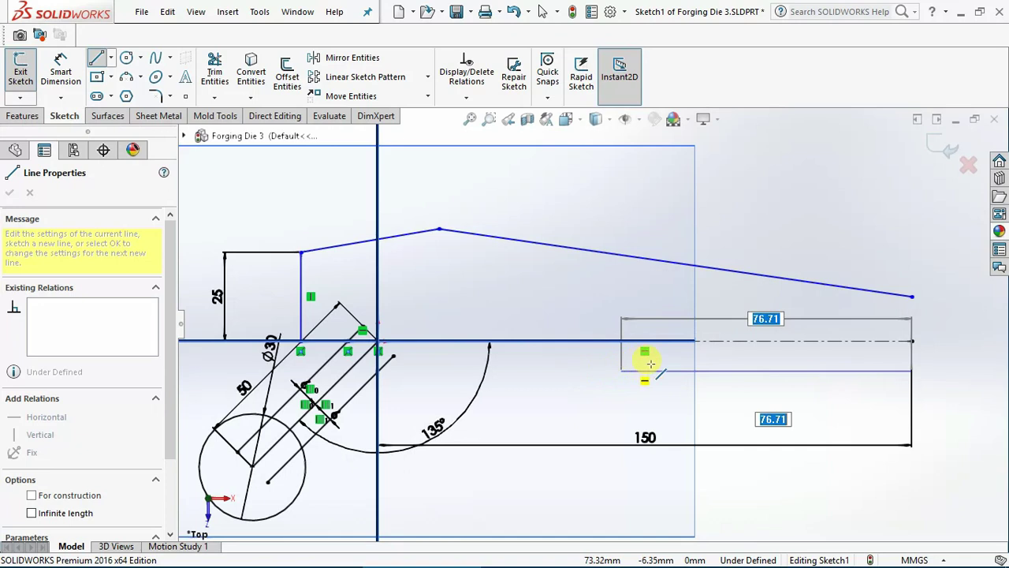
left_click(715, 383)
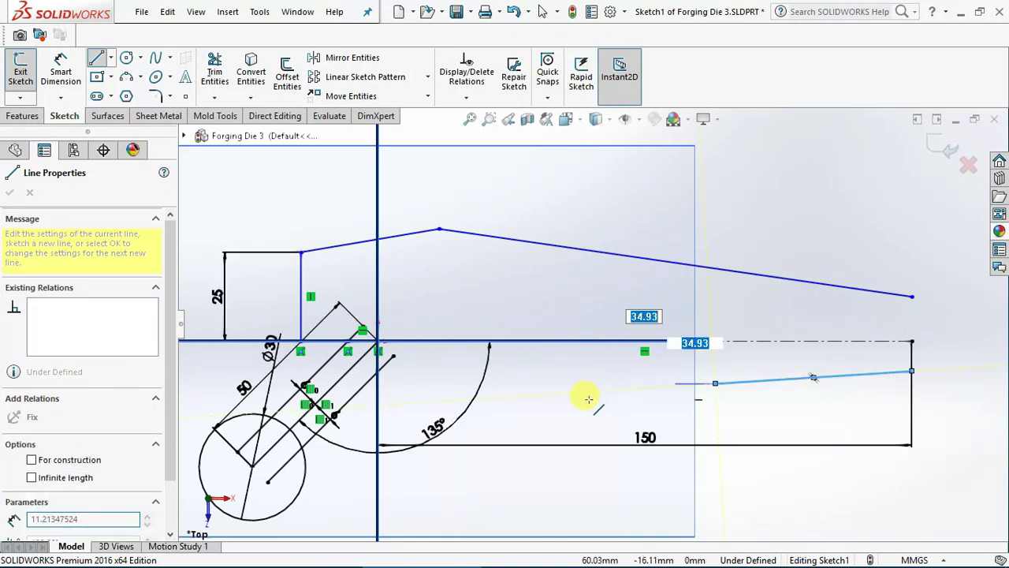
key("Escape")
Sketch a three-point arc of about 314 mm radius from the lower offset line to the sloping line below the centerline's right end.
left_click(128, 77)
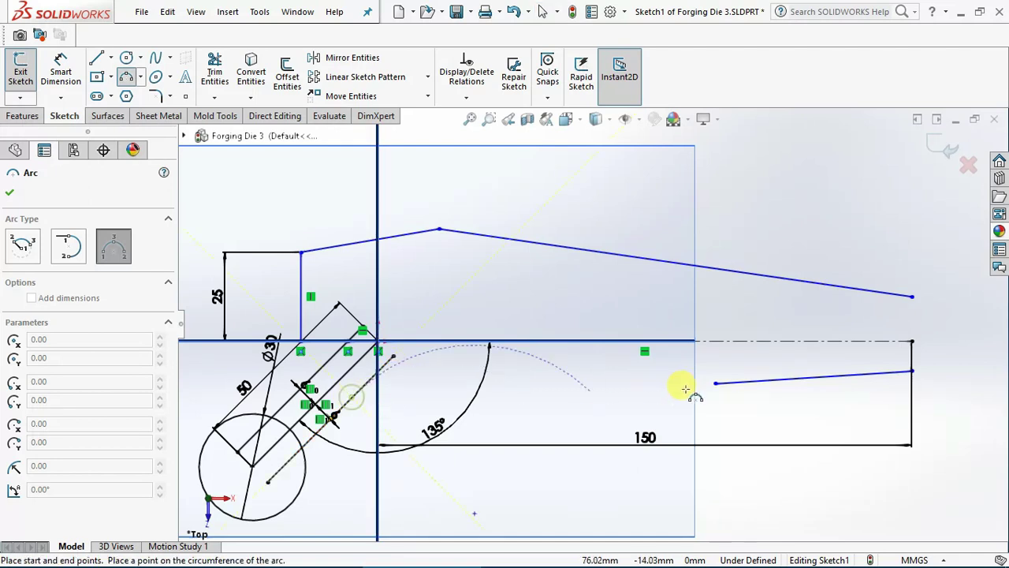
left_click(788, 377)
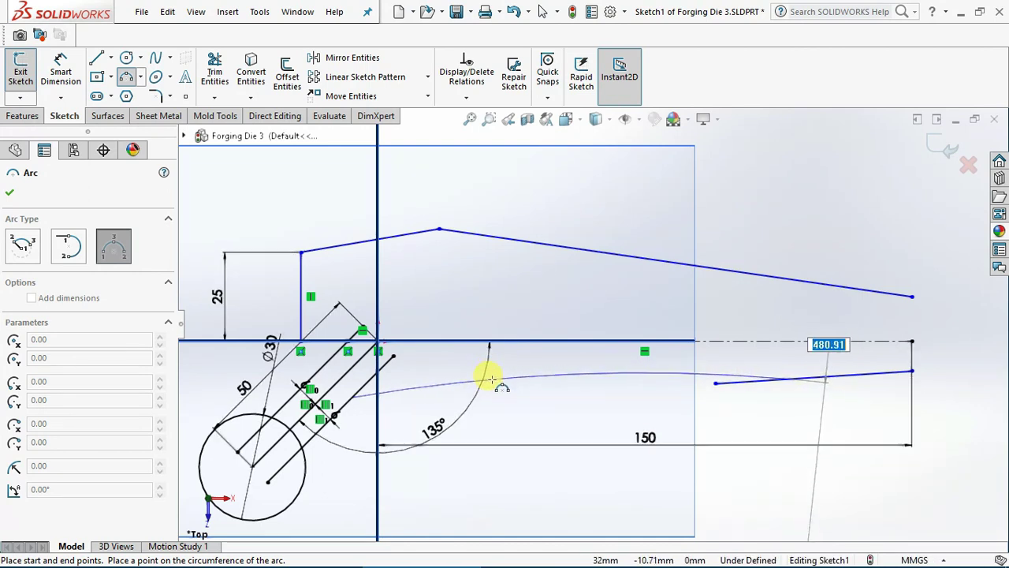
left_click(484, 369)
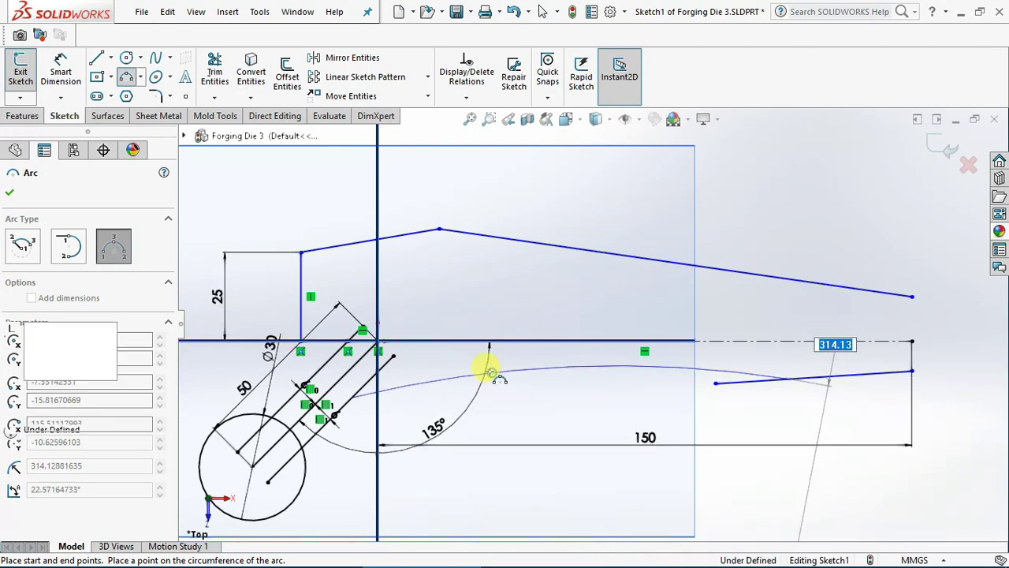
scroll(389, 339, "down", 3)
key("Escape")
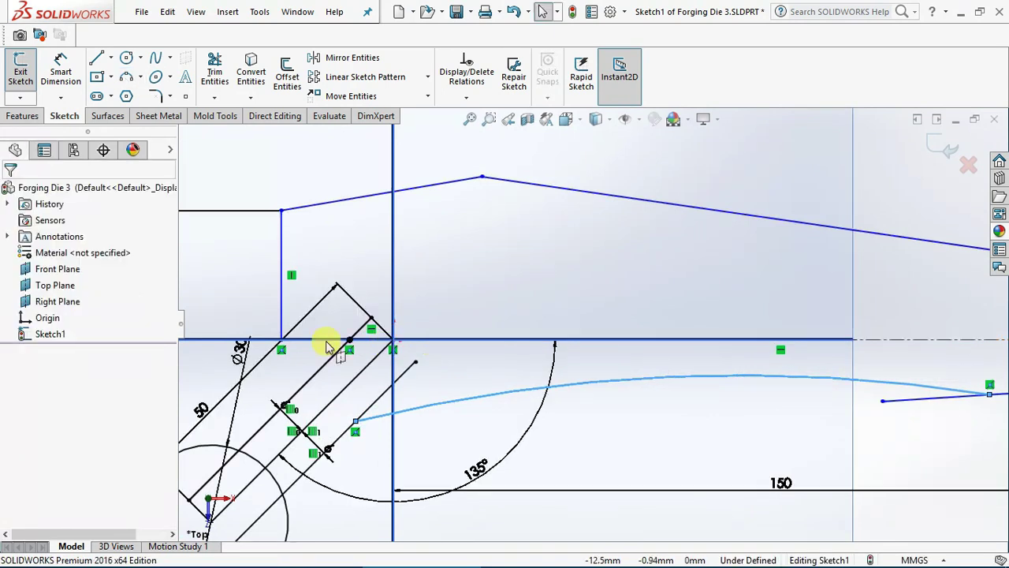
Extend the vertical line downward past the horizontal axis to the angled arm's upper offset line.
key("e")
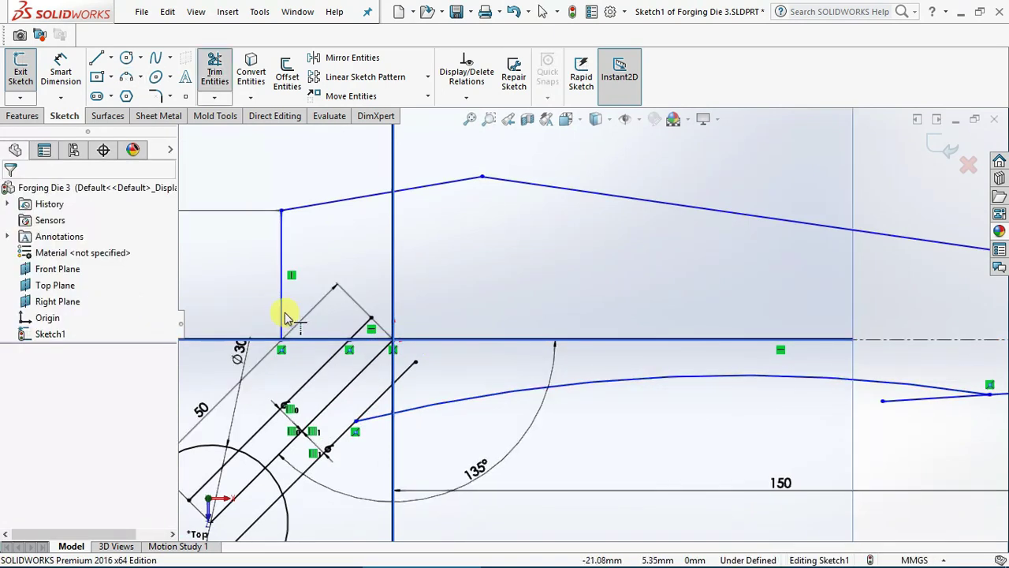
left_click(277, 318)
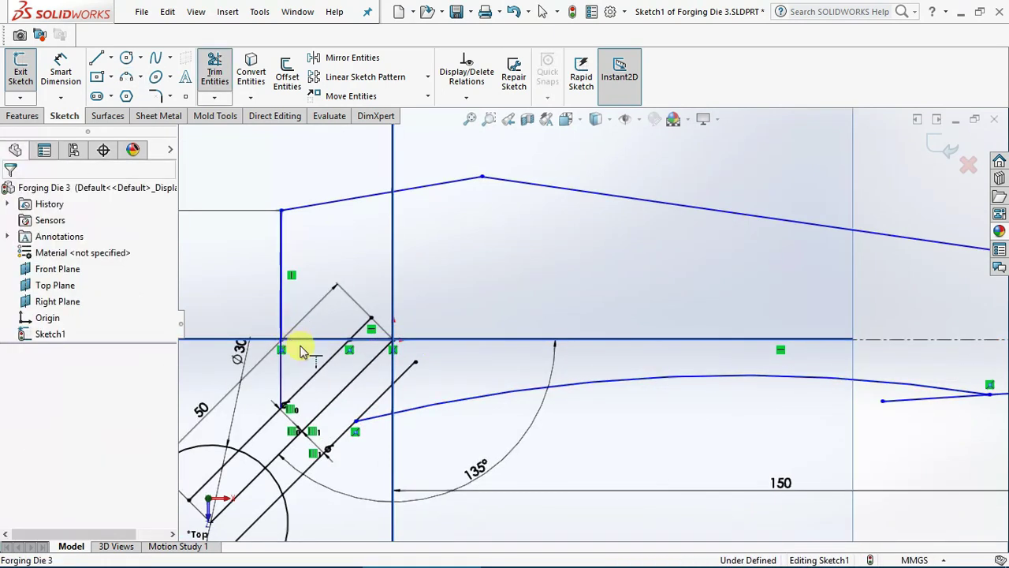
key("Escape")
Trim the excess angled arm lines near the origin and delete the short leftover segments.
scroll(382, 376, "down", 2)
key("t")
mouse_move(453, 389)
left_mouse_down()
mouse_move(316, 329)
mouse_move(386, 334)
mouse_move(382, 284)
left_mouse_up()
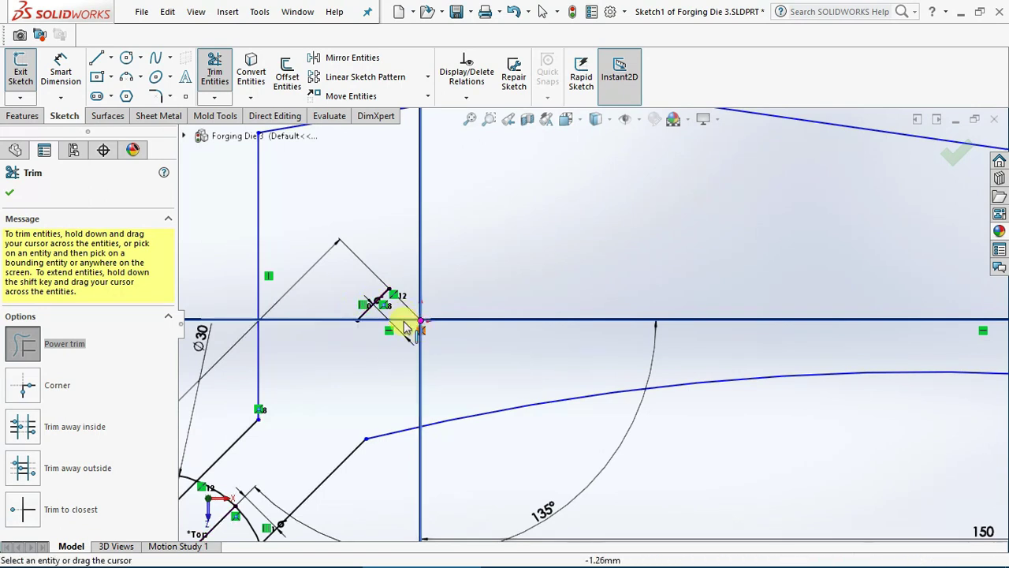
key("Escape")
key("Delete")
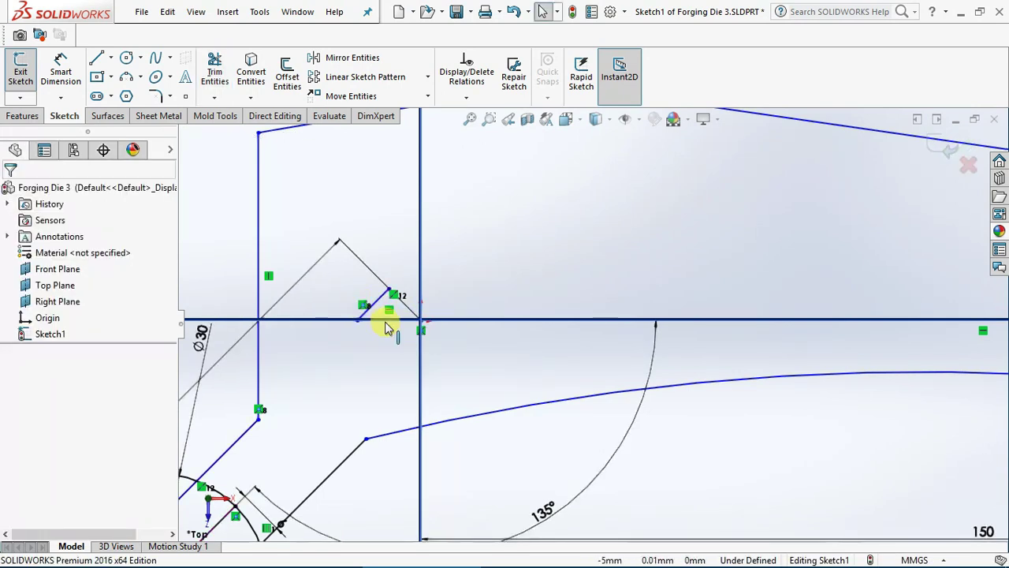
left_click(384, 306)
key("Delete")
Draw a 50 mm centerline along the angled arm from the circle's center to the origin.
scroll(394, 320, "down", 3)
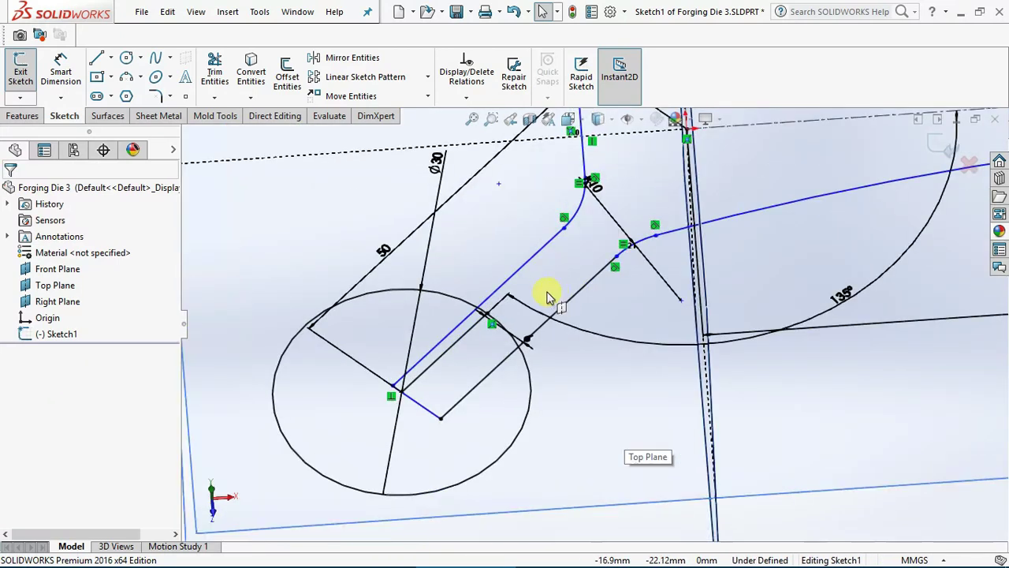
scroll(549, 297, "down", 1)
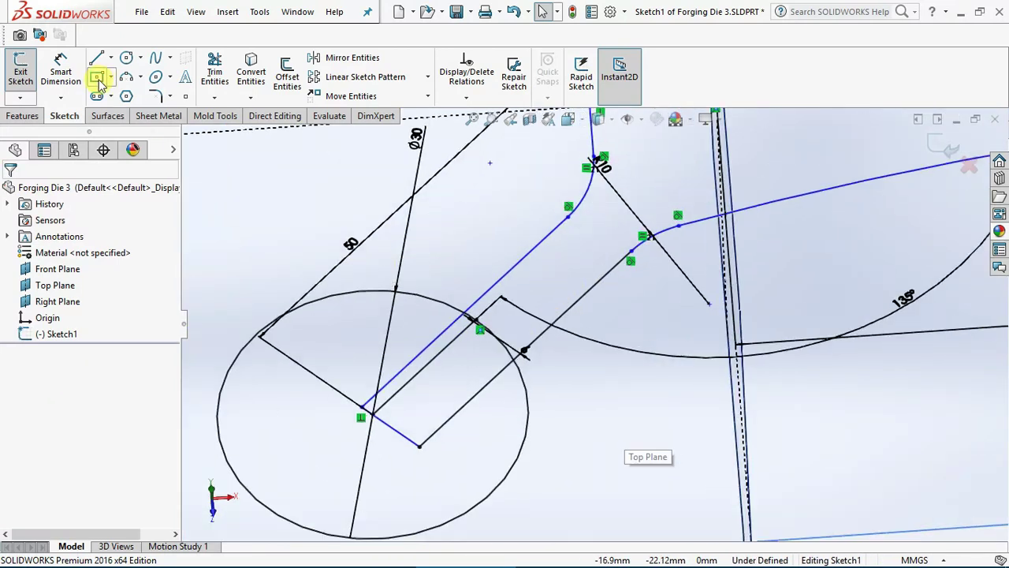
left_click(110, 59)
left_click(126, 93)
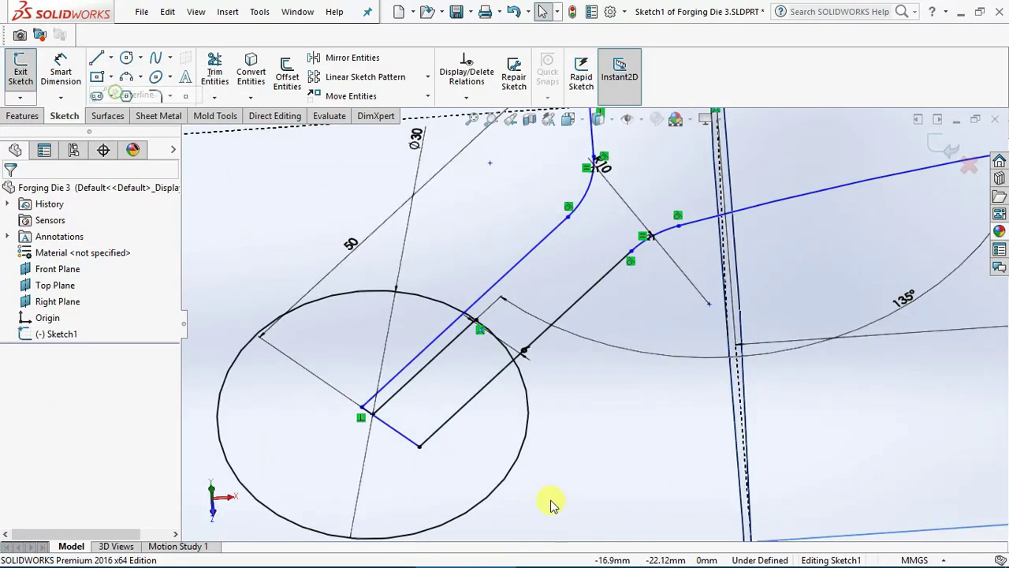
left_click(364, 409)
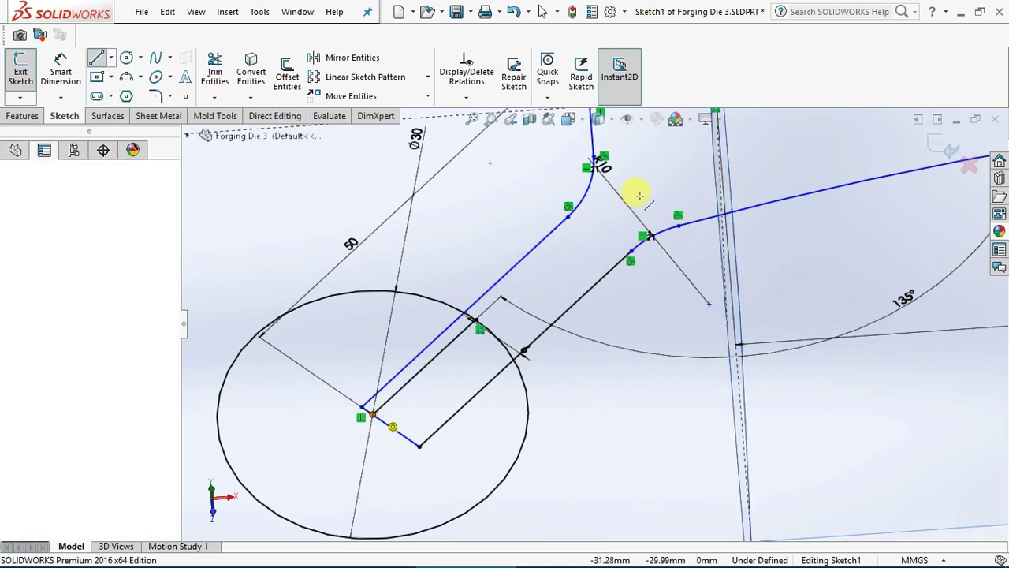
scroll(641, 197, "up", 3)
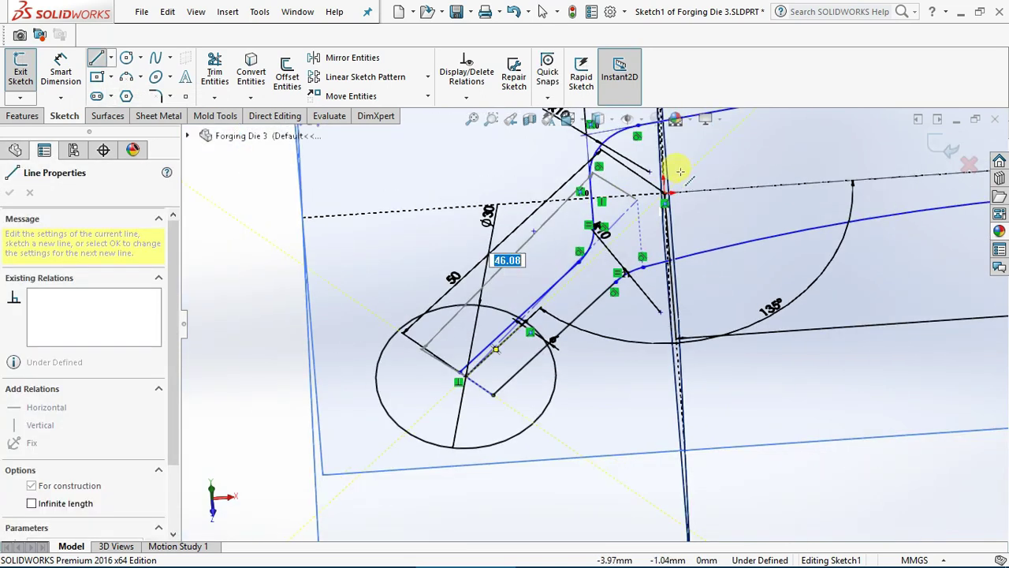
type("50")
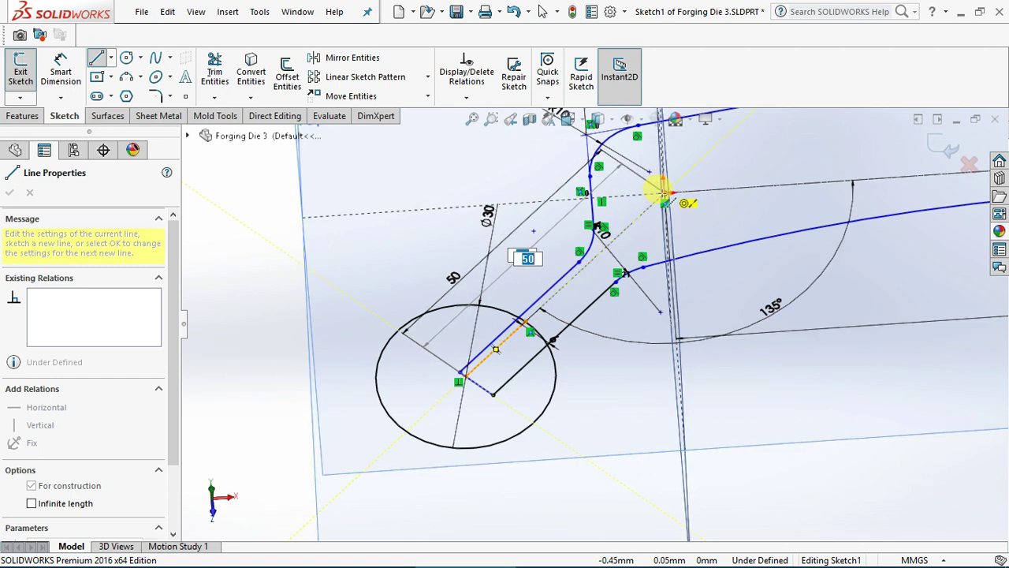
left_click(664, 196)
scroll(572, 262, "down", 1)
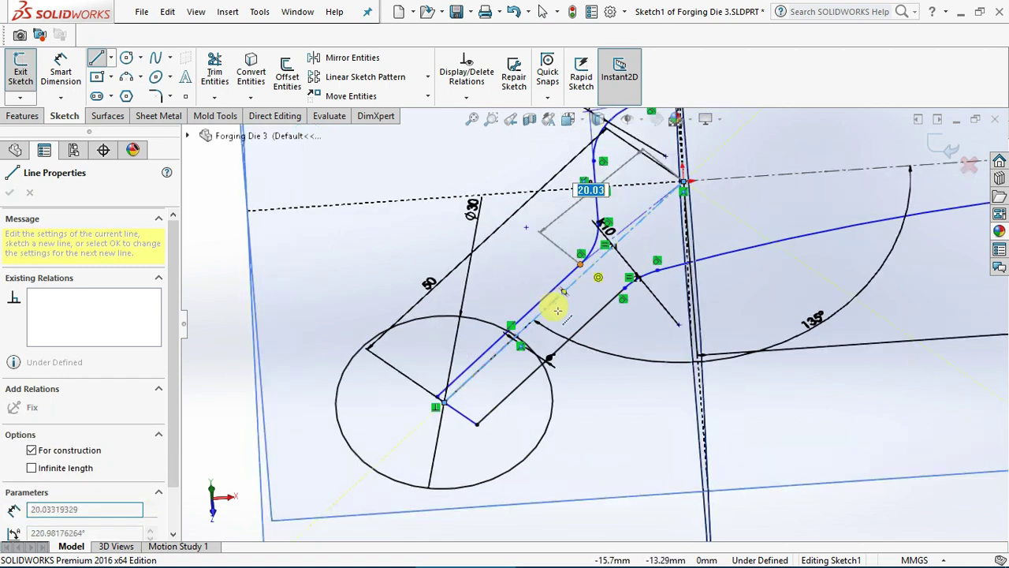
key("Escape")
scroll(536, 373, "down", 1)
key("Escape")
Dimension the distance between the arm's upper line and the angled centerline as 6 mm.
left_click(61, 69)
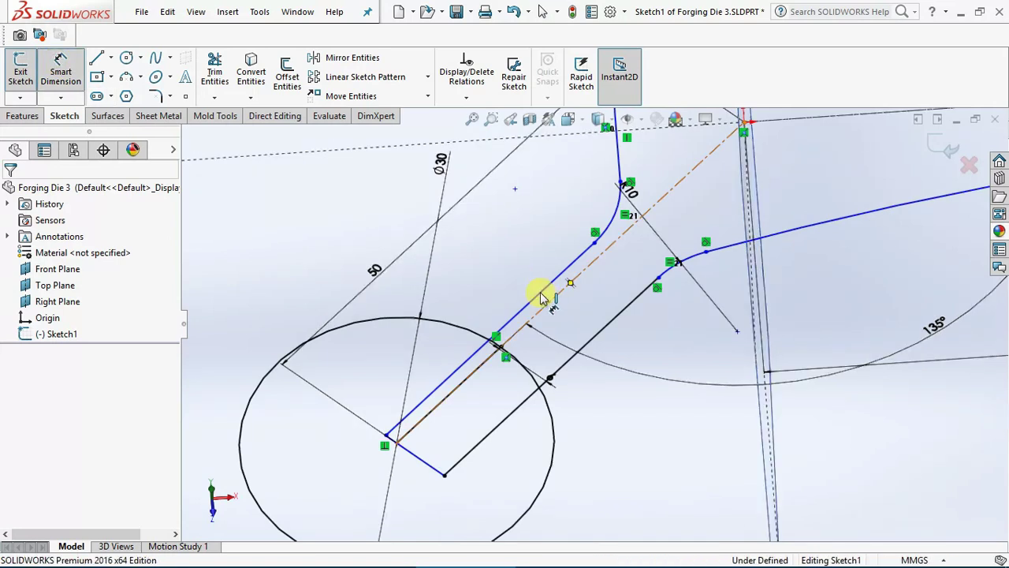
left_click(543, 295)
left_click(536, 309)
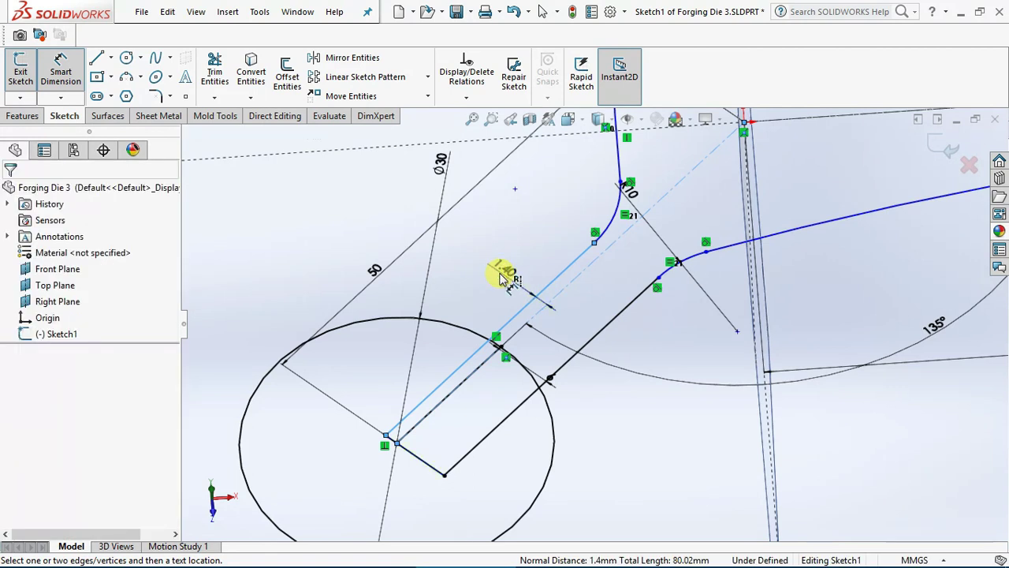
left_click(500, 277)
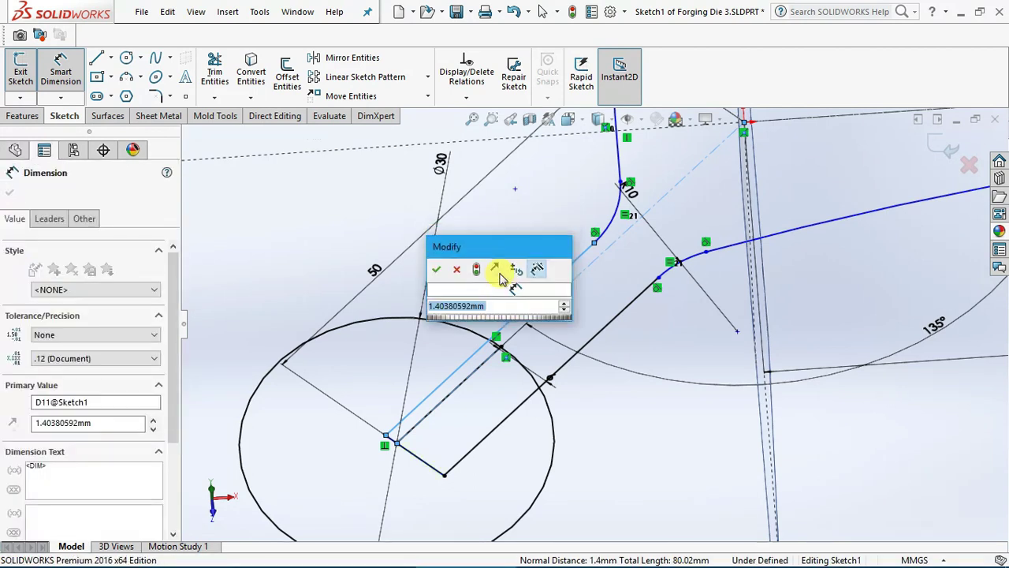
type("6")
key("Return")
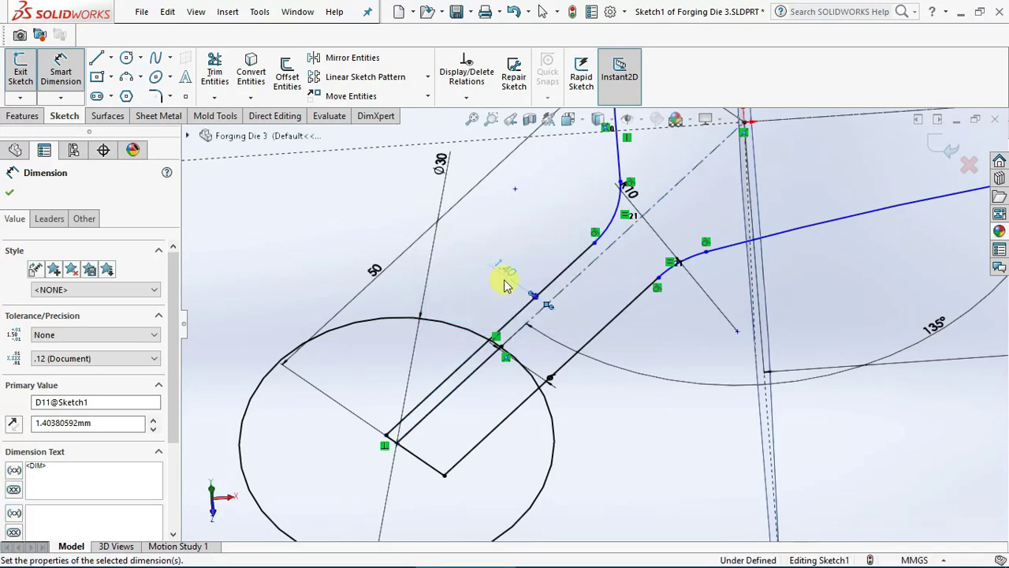
Try to dimension the distance between the arm's middle line and its lower offset line.
scroll(496, 314, "up", 3)
scroll(596, 323, "up", 1)
scroll(596, 323, "down", 2)
scroll(508, 385, "down", 1)
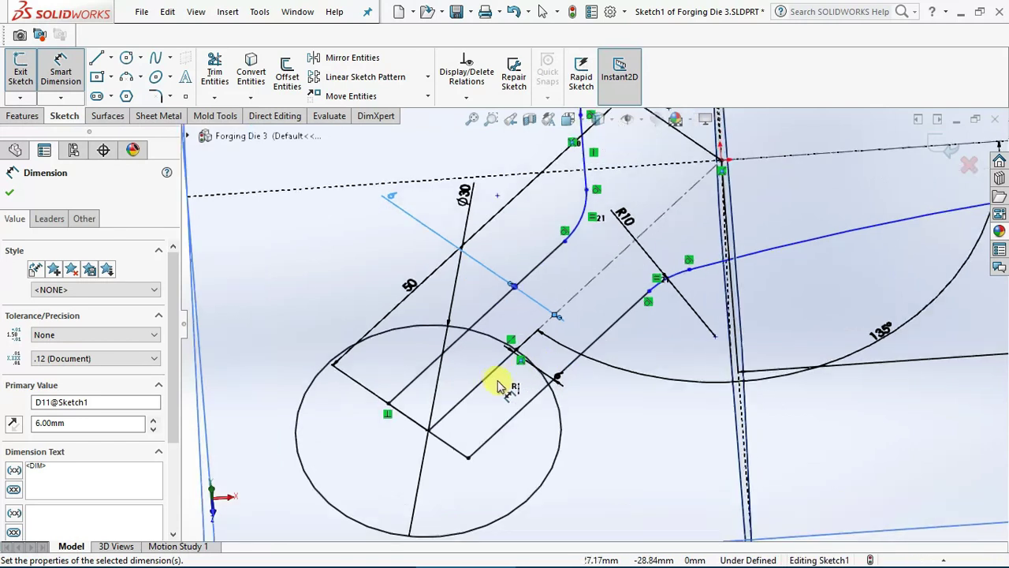
scroll(491, 380, "down", 1)
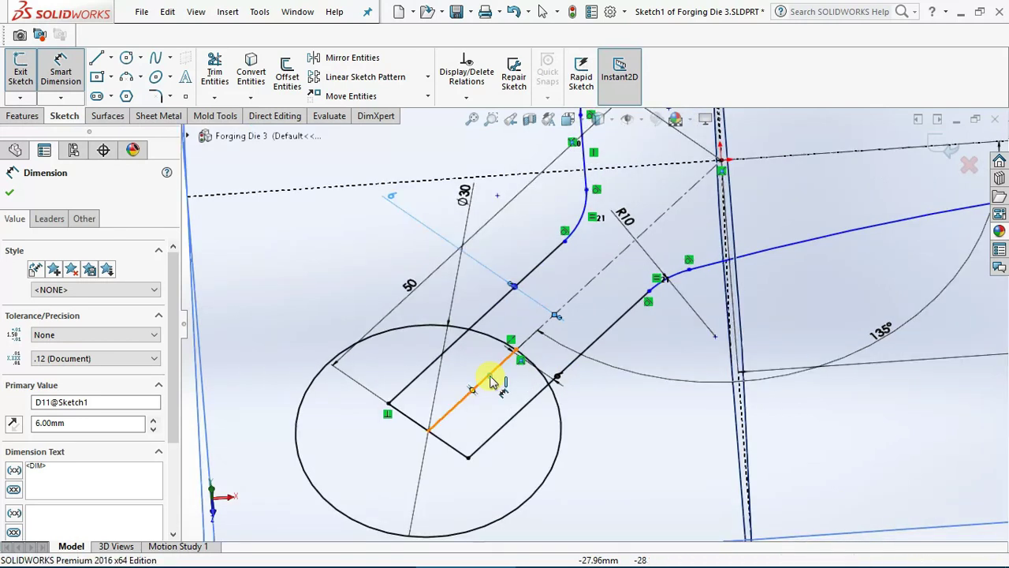
left_click(531, 402)
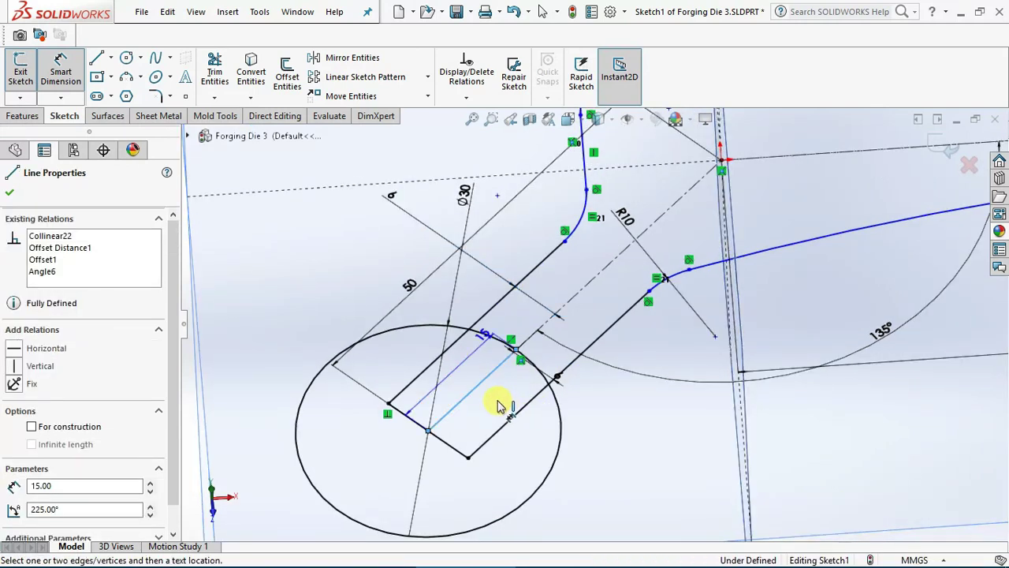
left_click(482, 443)
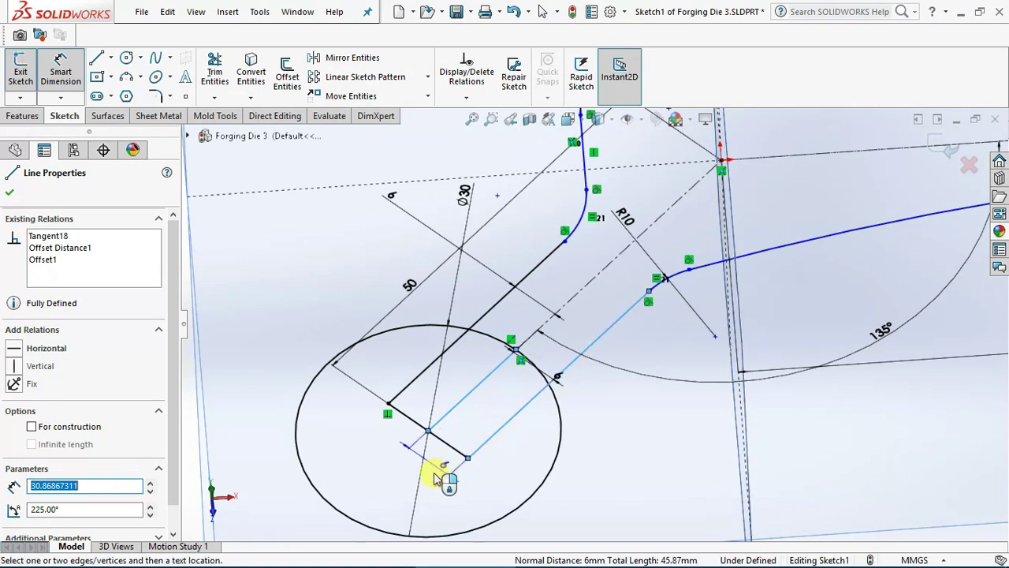
left_click(587, 324)
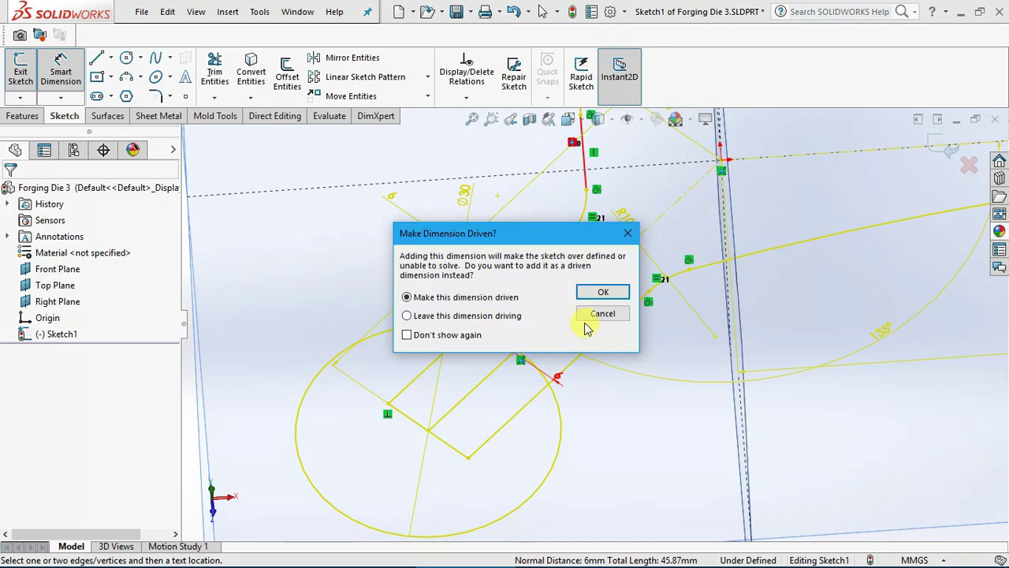
left_click(593, 314)
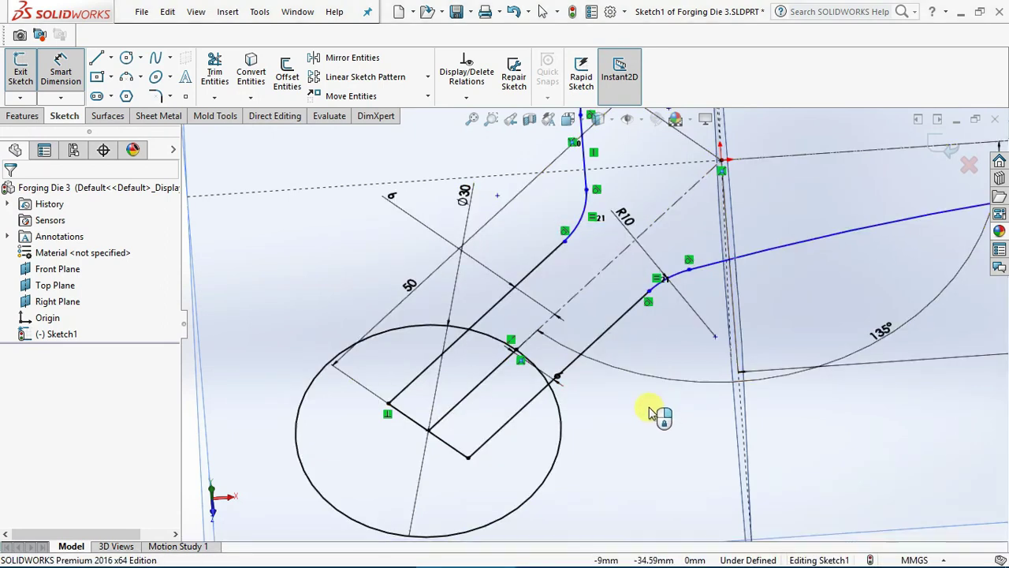
Sketch a diagonal line from the midpoint of the upper R10 fillet arc to a point beyond the lower curve.
scroll(623, 402, "up", 2)
scroll(605, 385, "up", 5)
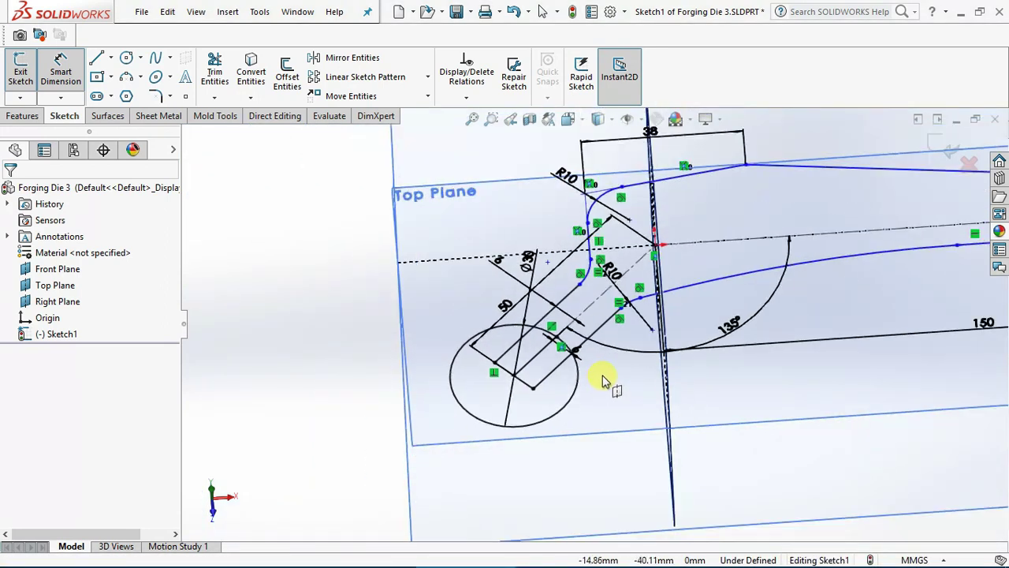
mouse_move(682, 302)
middle_mouse_down()
mouse_move(675, 276)
mouse_move(675, 383)
mouse_move(703, 394)
mouse_move(651, 201)
mouse_move(629, 239)
mouse_move(676, 270)
middle_mouse_up()
scroll(669, 244, "down", 4)
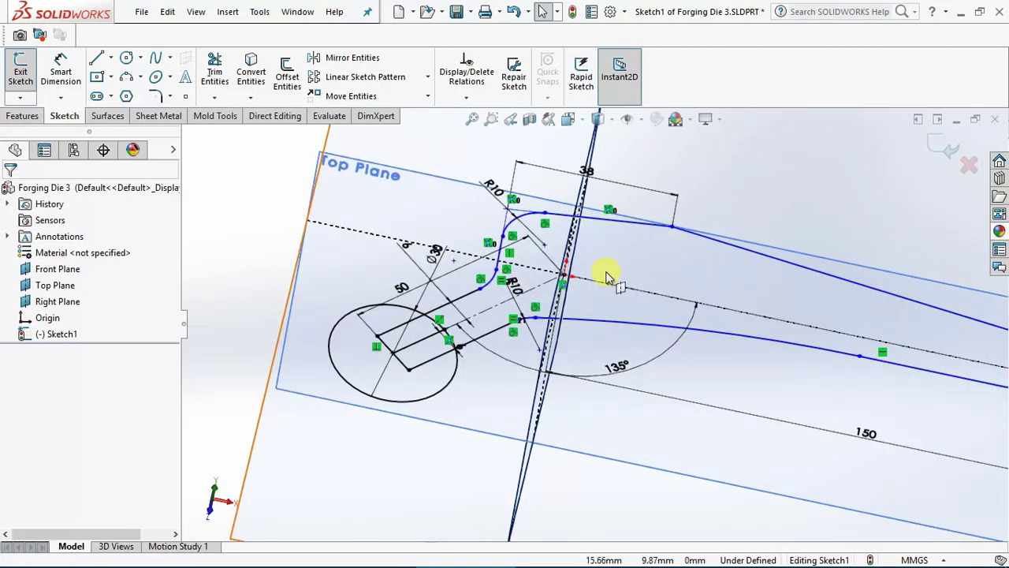
scroll(583, 279, "down", 2)
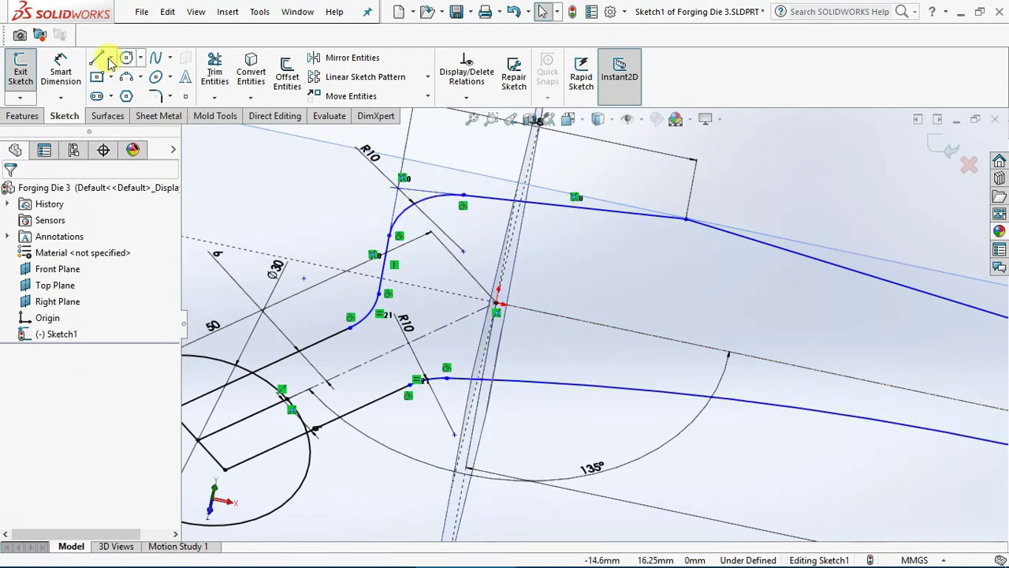
left_click(398, 201)
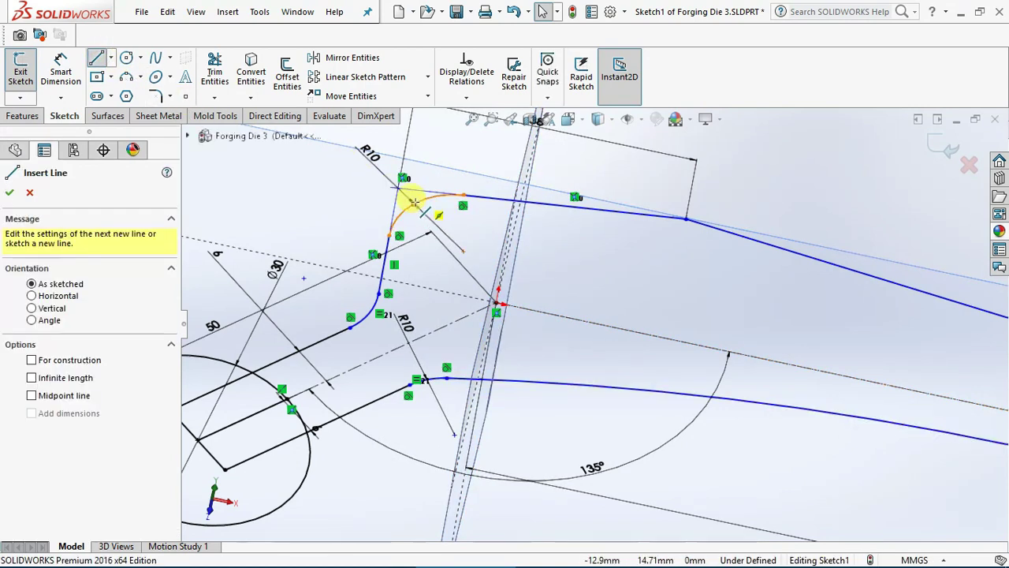
left_click(413, 203)
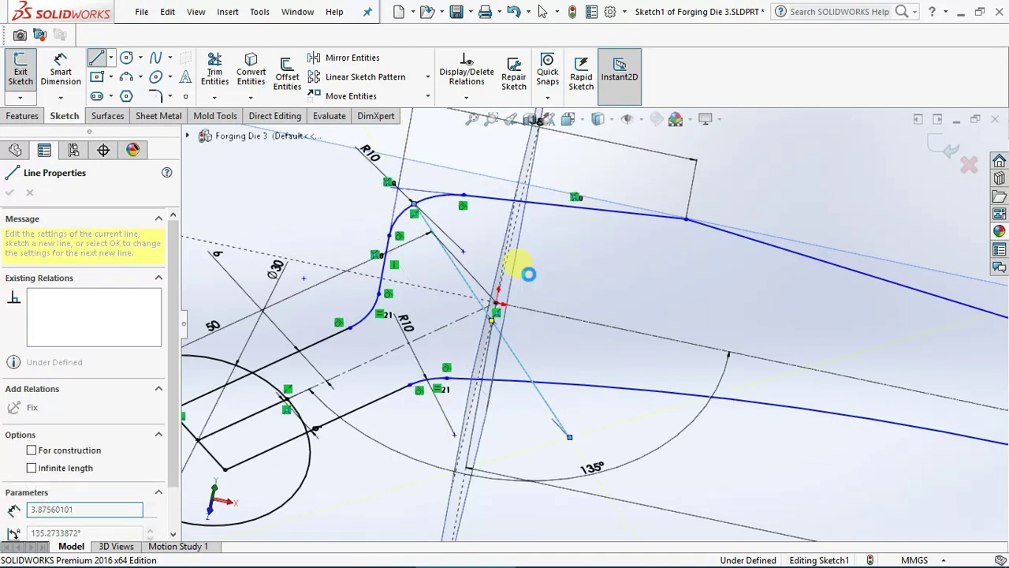
key("Escape")
key("Escape")
Dimension the angle between the diagonal line and the horizontal centerline as 45°.
scroll(541, 319, "up", 5)
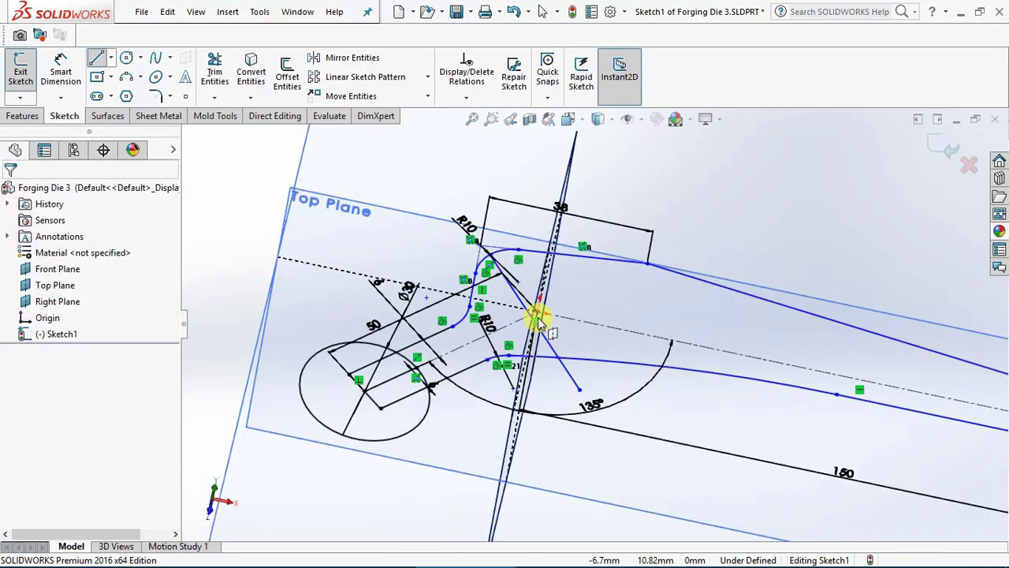
scroll(525, 323, "down", 2)
key("ctrl+8")
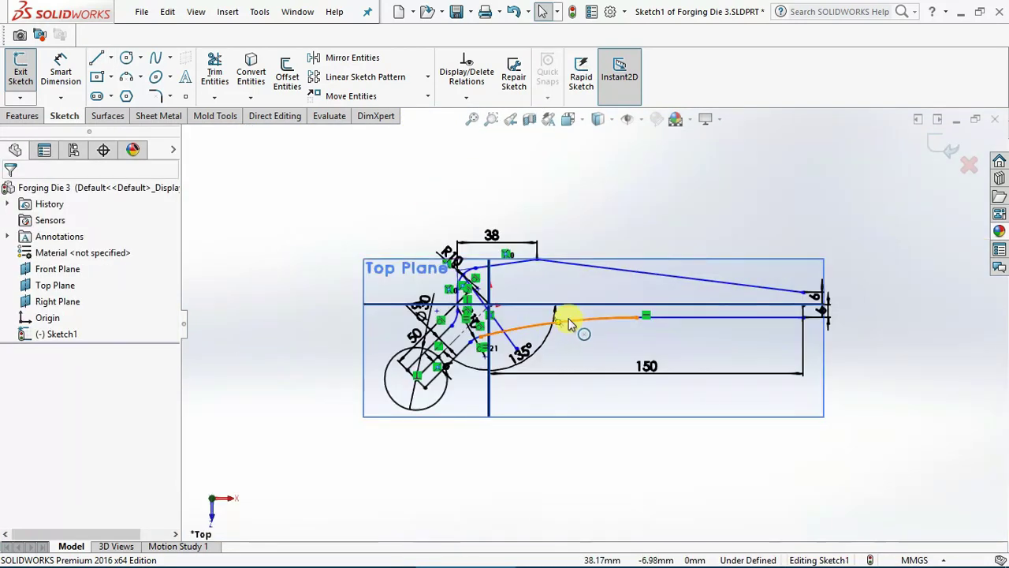
scroll(536, 315, "down", 5)
left_click(61, 73)
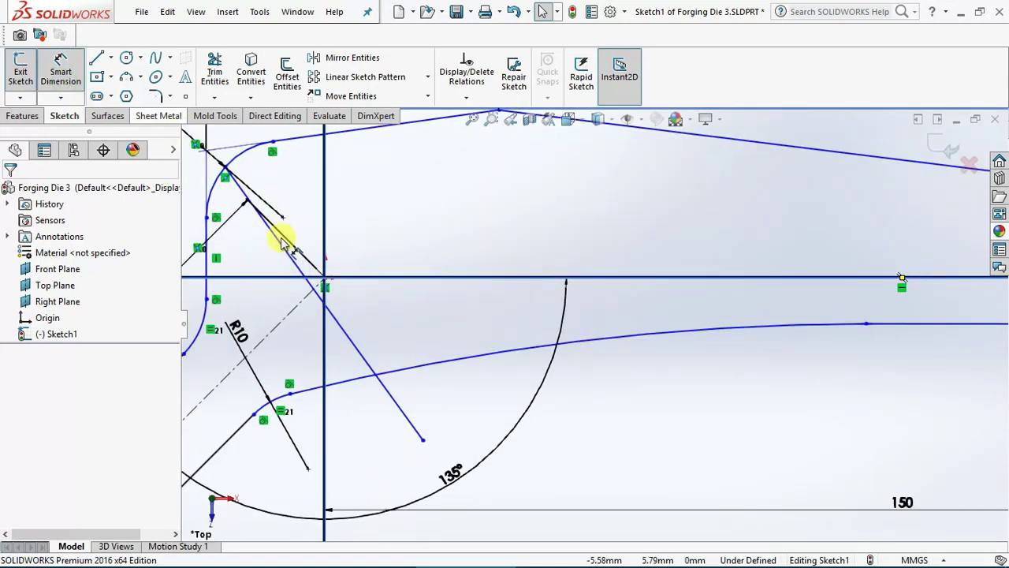
left_click(392, 295)
left_click(387, 275)
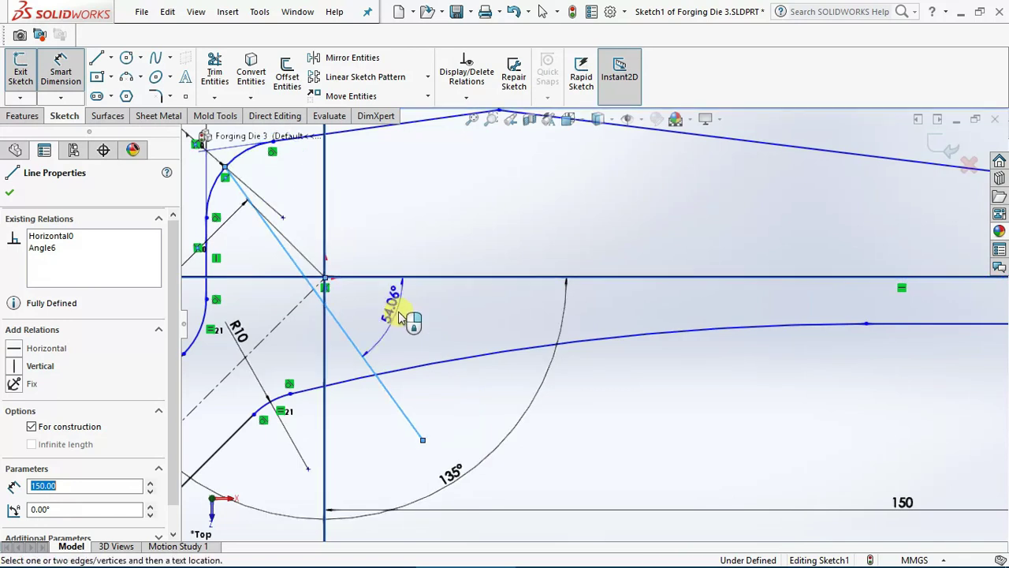
left_click(398, 316)
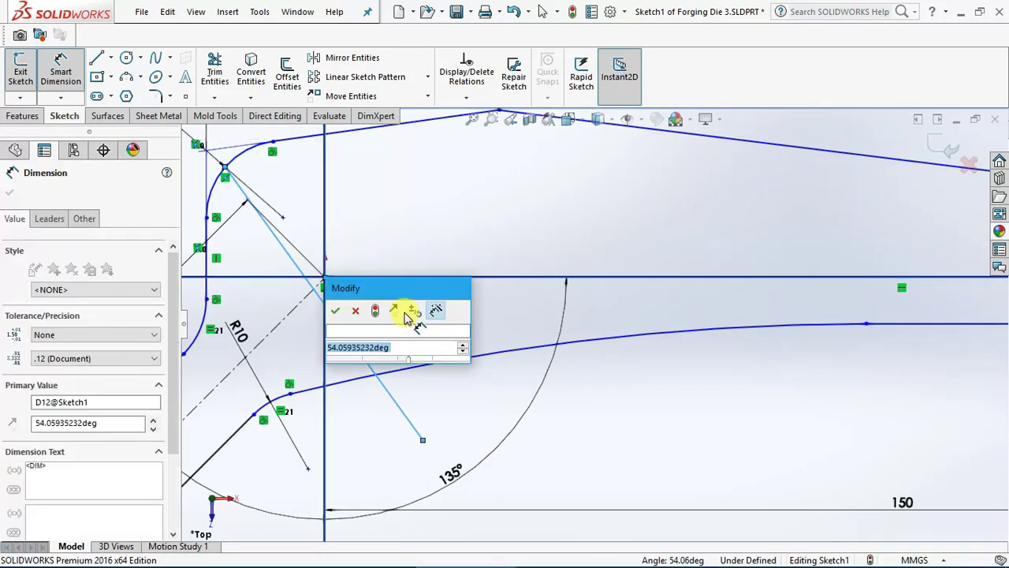
type("45")
key("Escape")
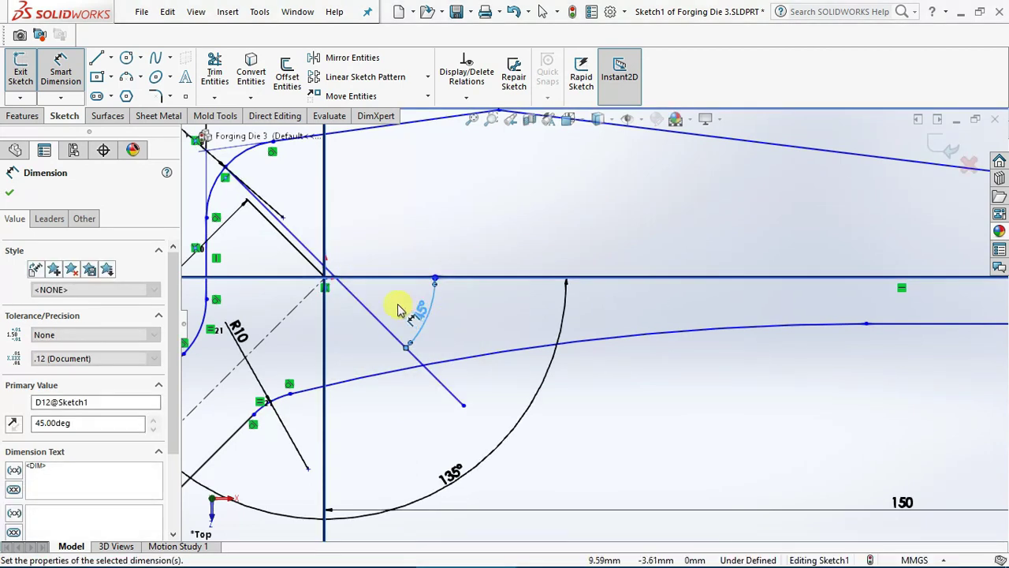
left_click(400, 309)
scroll(416, 319, "down", 1)
key("Escape")
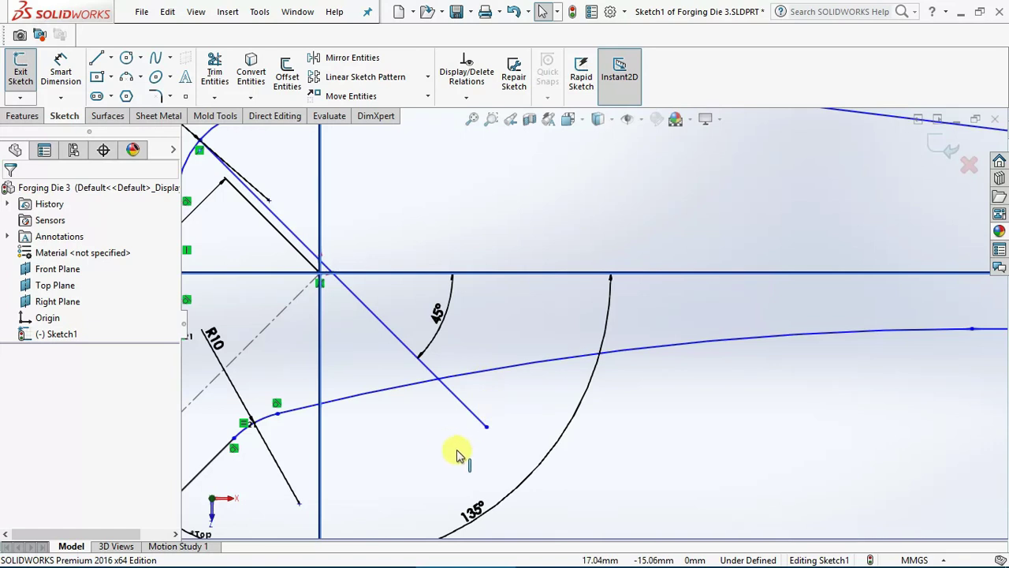
Trim the end of the diagonal line that extends beyond the lower curve.
key("t")
scroll(448, 430, "down", 1)
left_click_drag(485, 419, 492, 418)
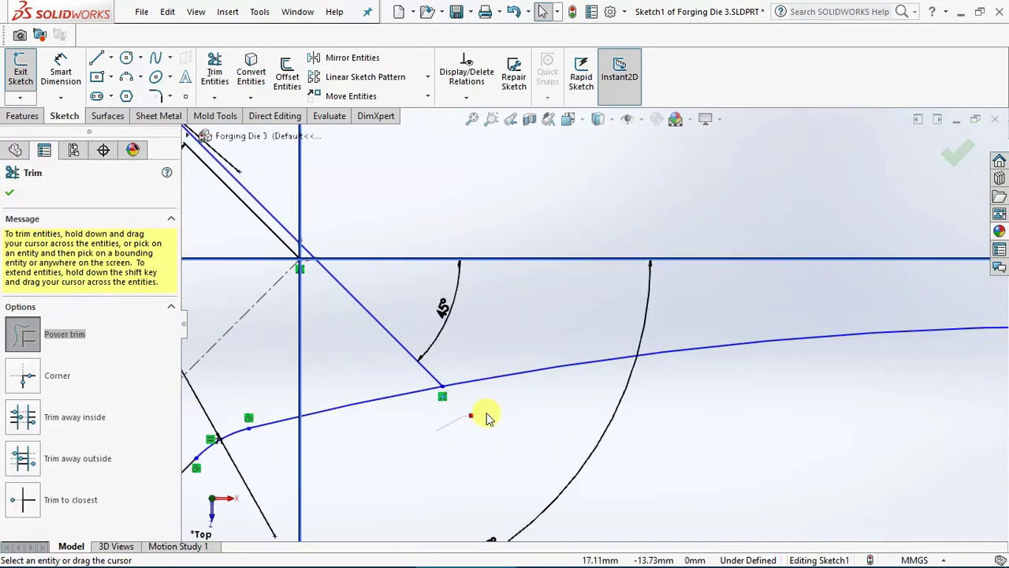
scroll(417, 329, "up", 3)
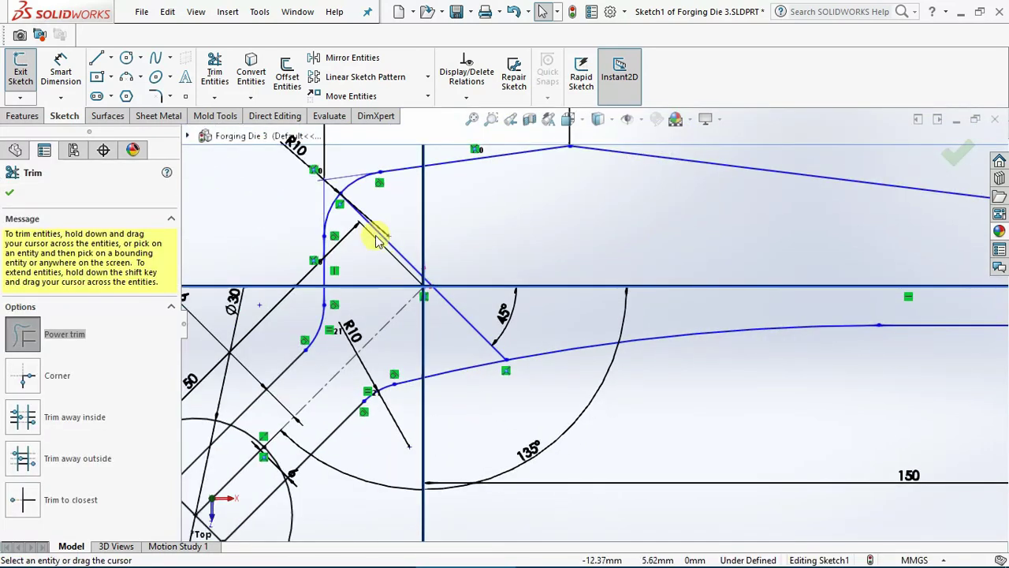
Close the far end of the tapered profile with a vertical line joining the endpoints of its upper and lower edges.
scroll(374, 237, "up", 1)
scroll(381, 284, "down", 1)
mouse_move(509, 350)
middle_mouse_down()
mouse_move(513, 225)
mouse_move(473, 168)
mouse_move(457, 220)
mouse_move(506, 263)
middle_mouse_up()
scroll(511, 276, "up", 3)
scroll(763, 361, "down", 3)
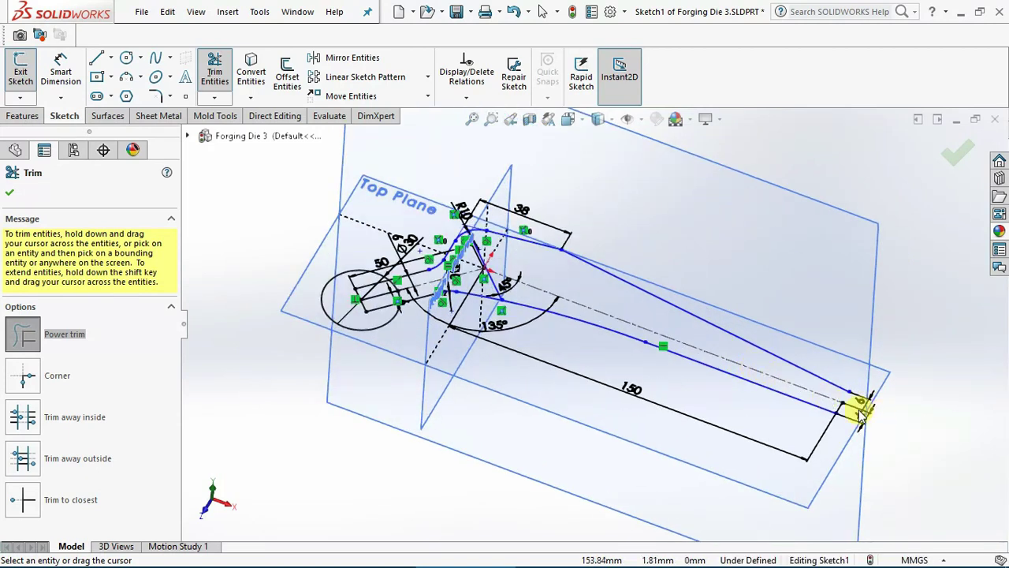
scroll(859, 418, "down", 3)
scroll(843, 409, "down", 2)
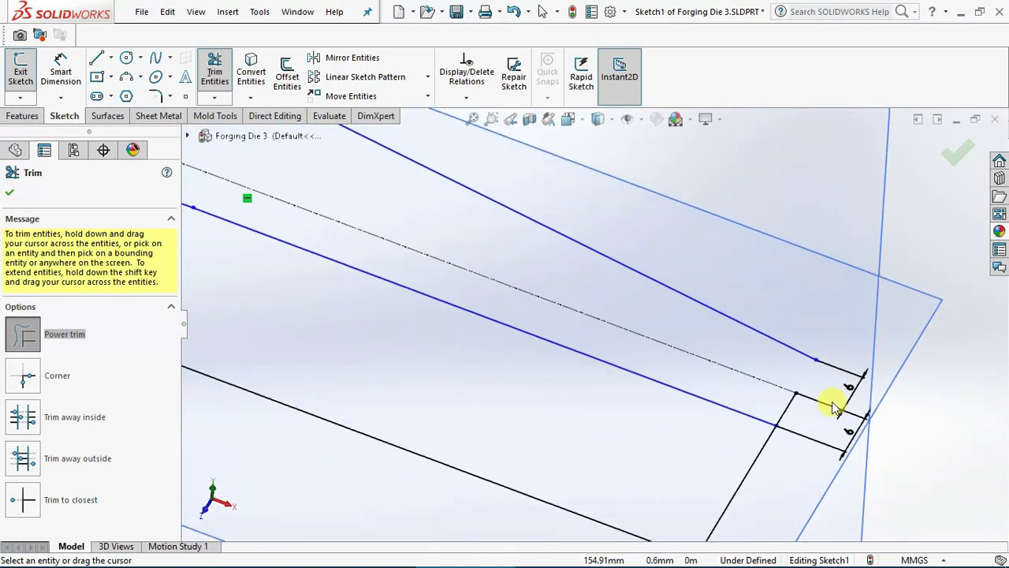
scroll(829, 407, "down", 1)
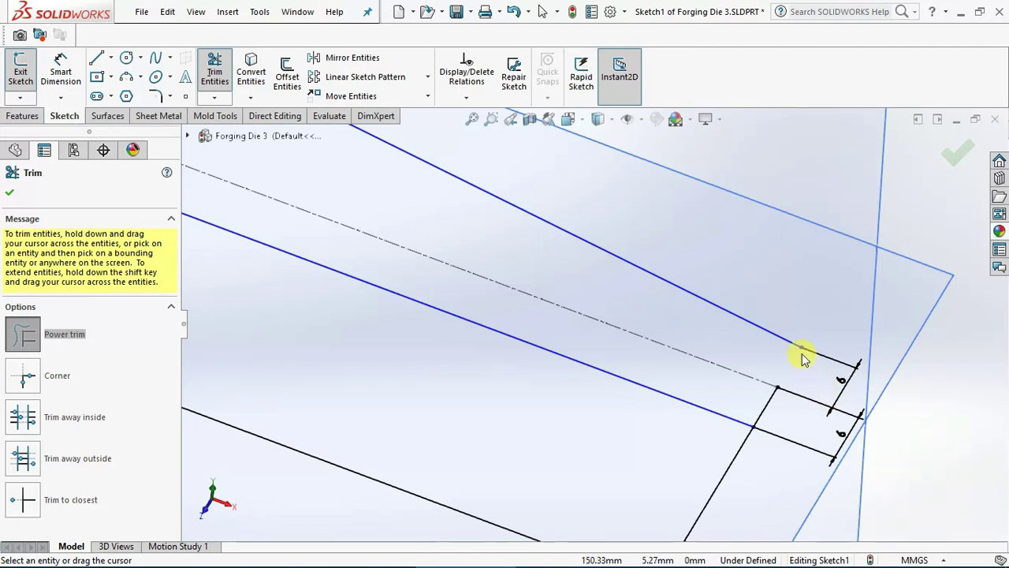
left_click(96, 58)
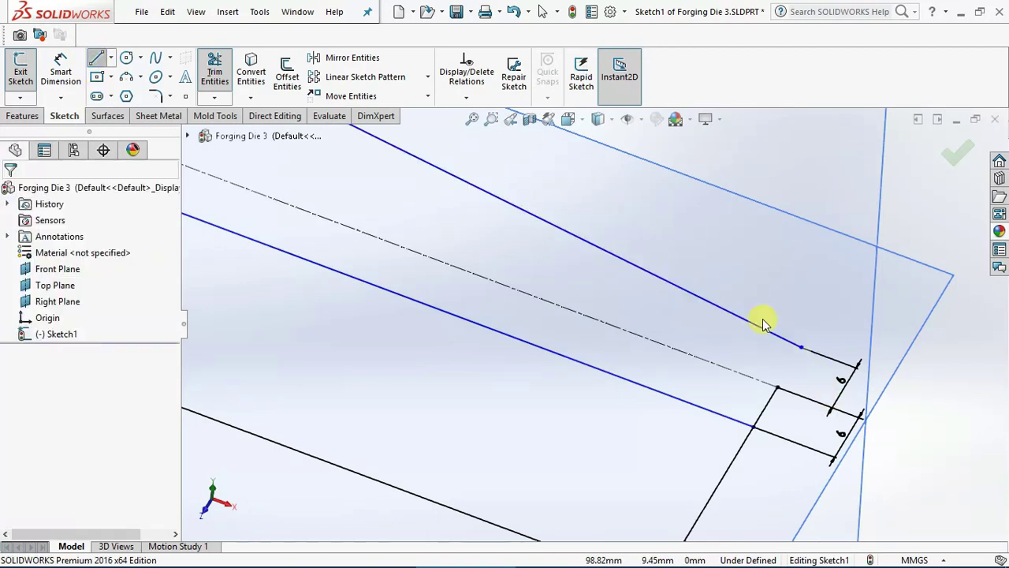
left_click(800, 347)
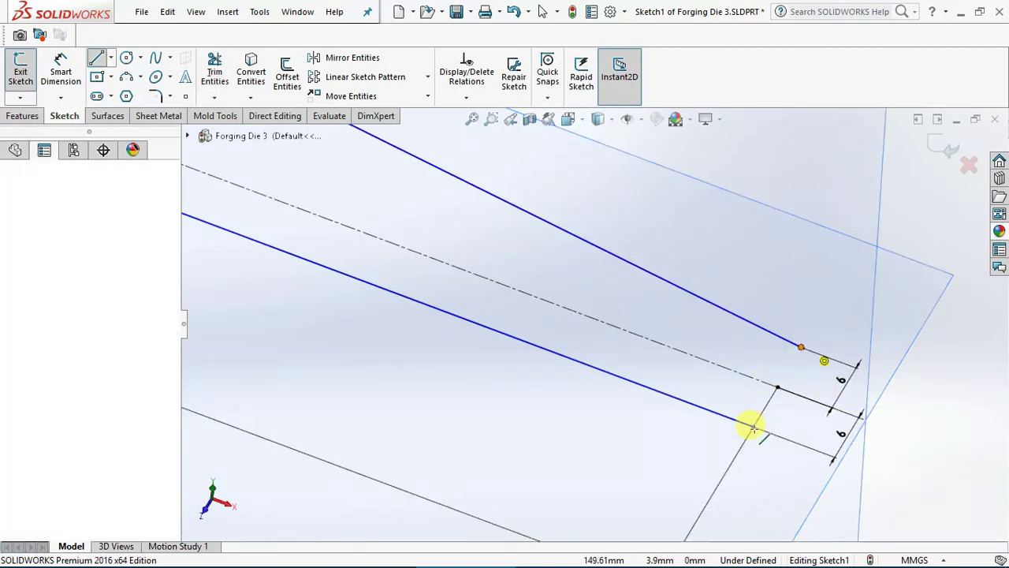
left_click(753, 427)
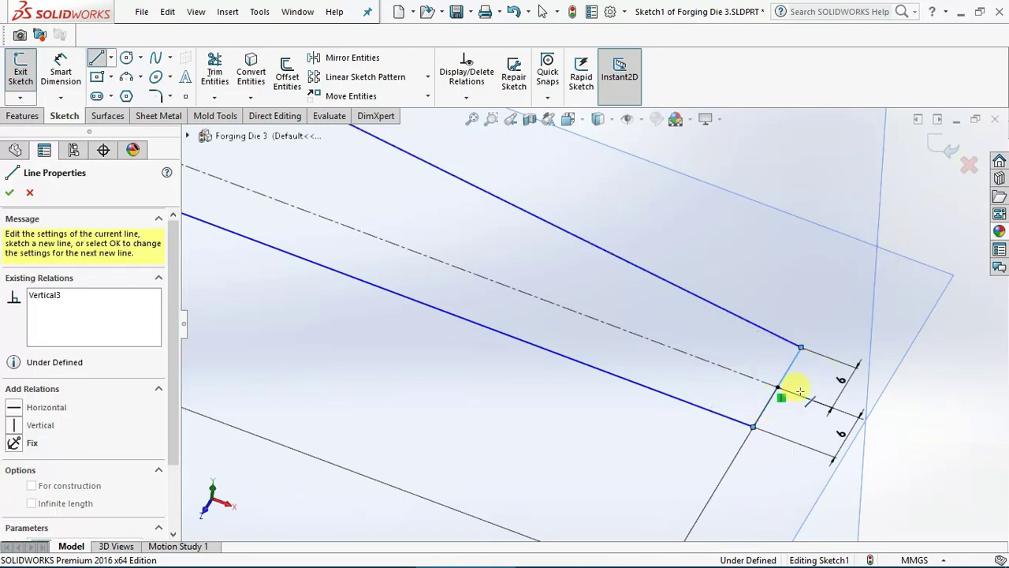
scroll(709, 414, "up", 3)
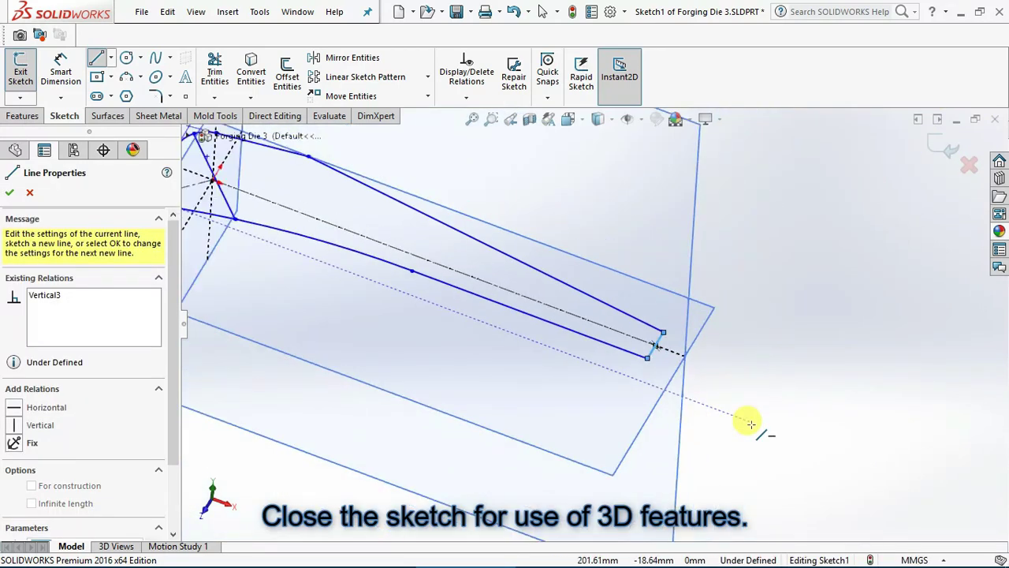
scroll(749, 424, "up", 3)
scroll(547, 286, "down", 1)
scroll(523, 231, "down", 1)
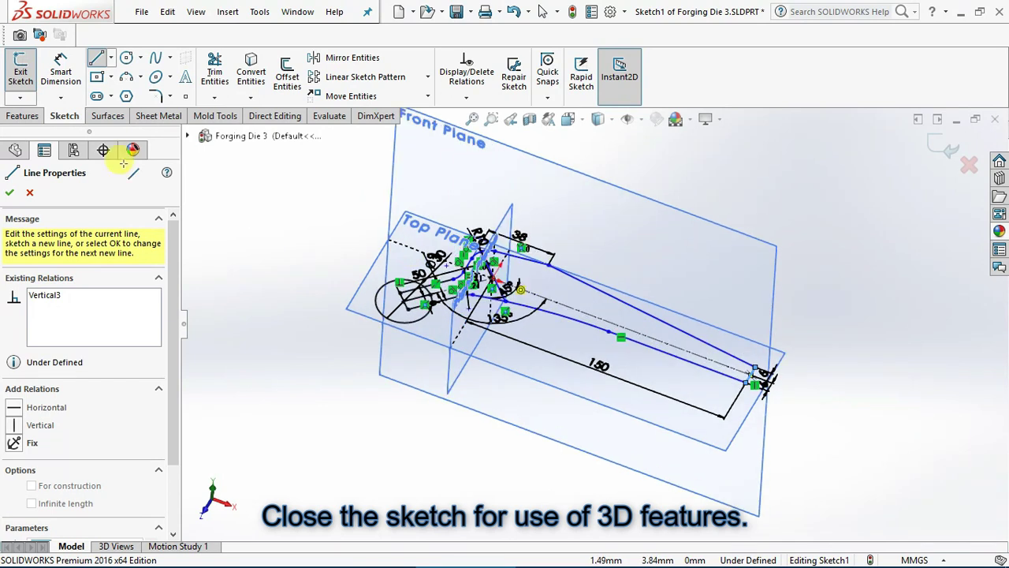
left_click(9, 192)
left_click(9, 192)
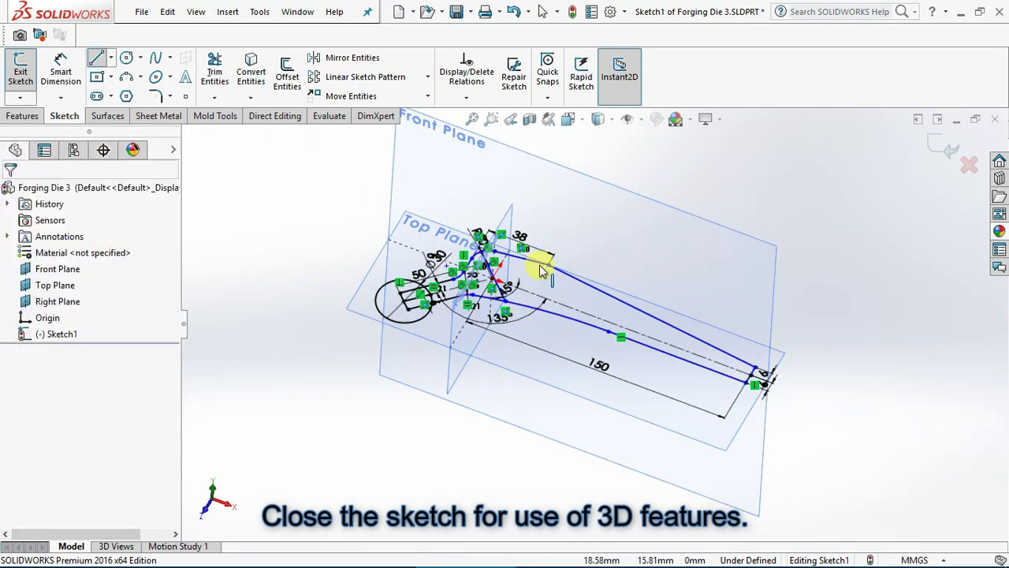
scroll(541, 270, "down", 2)
key("Escape")
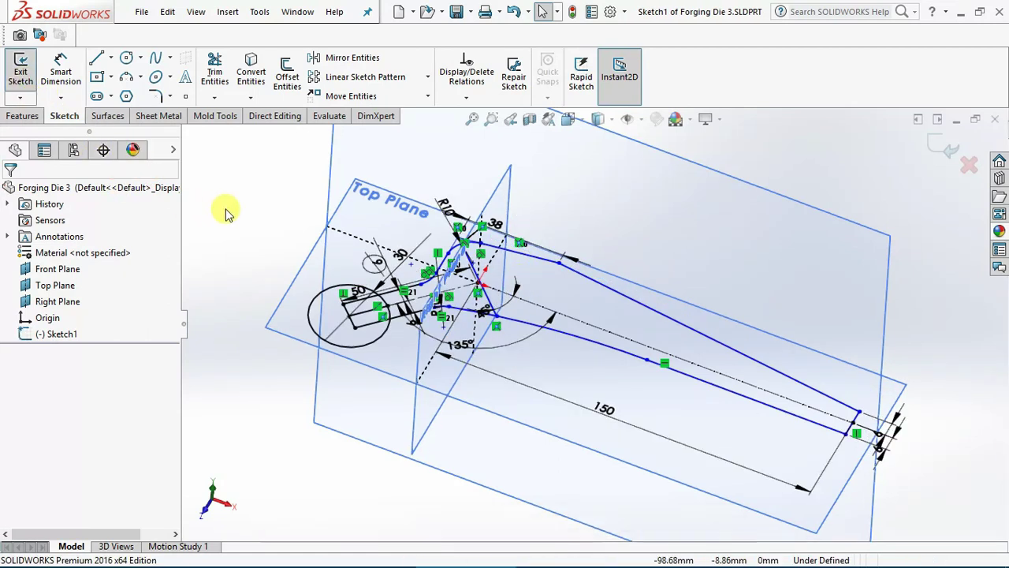
Start an extruded boss and select the three closed regions that form the angled arm up to the 45° dividing line.
left_click(24, 116)
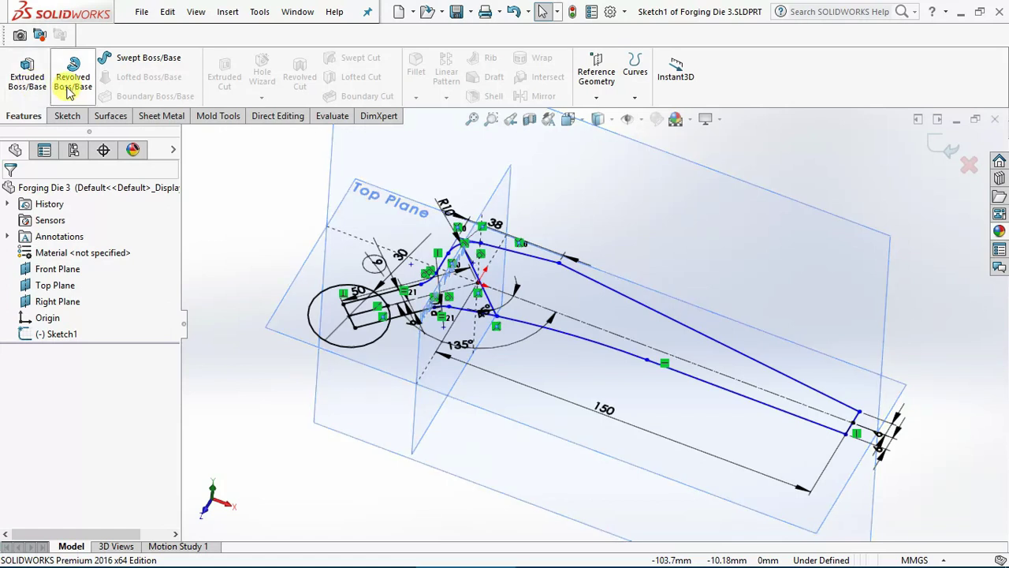
left_click(32, 79)
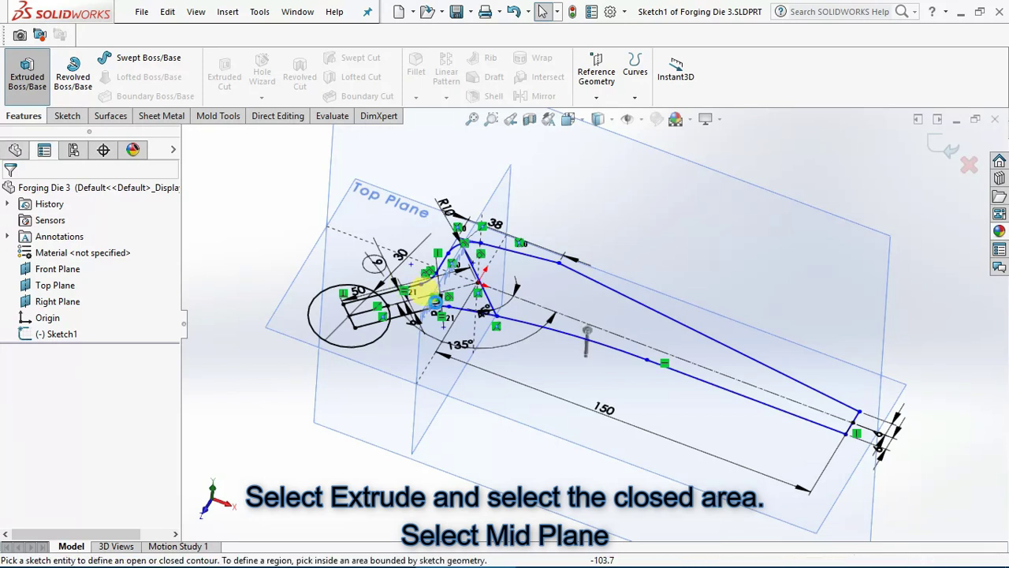
scroll(451, 298, "down", 6)
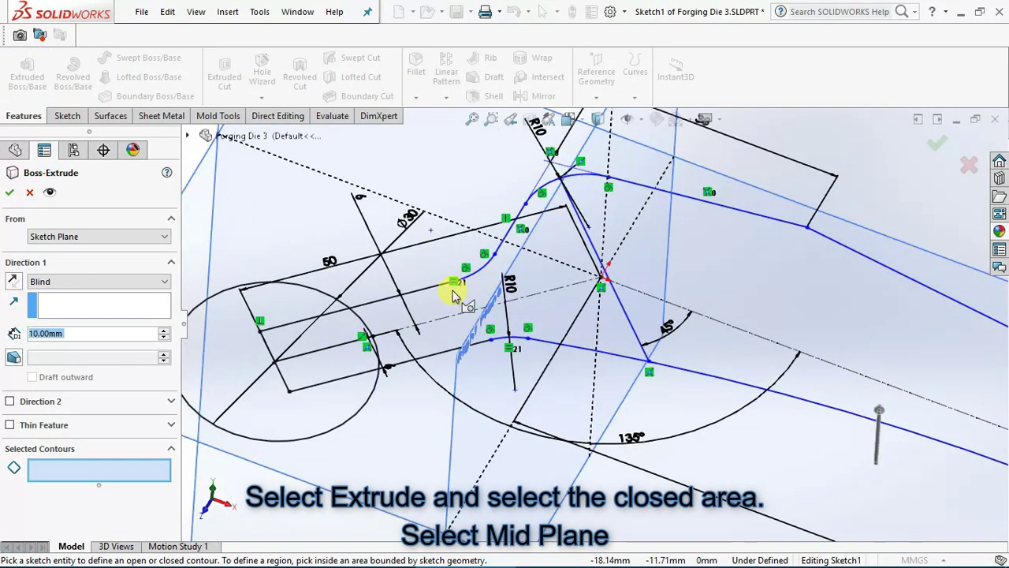
left_click(337, 340)
left_click(377, 345)
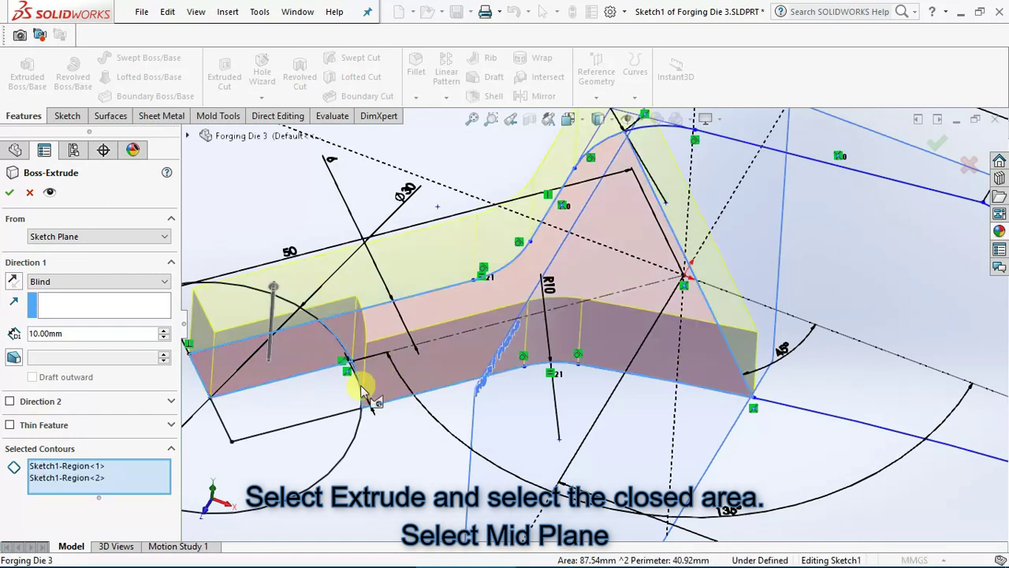
left_click(460, 315)
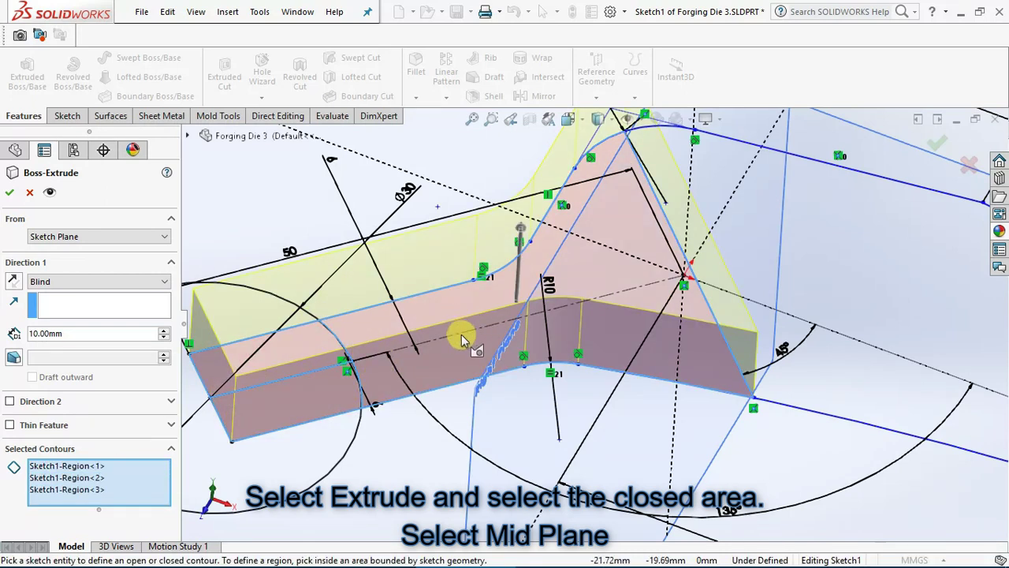
scroll(463, 334, "up", 2)
middle_click_drag(457, 299, 430, 241)
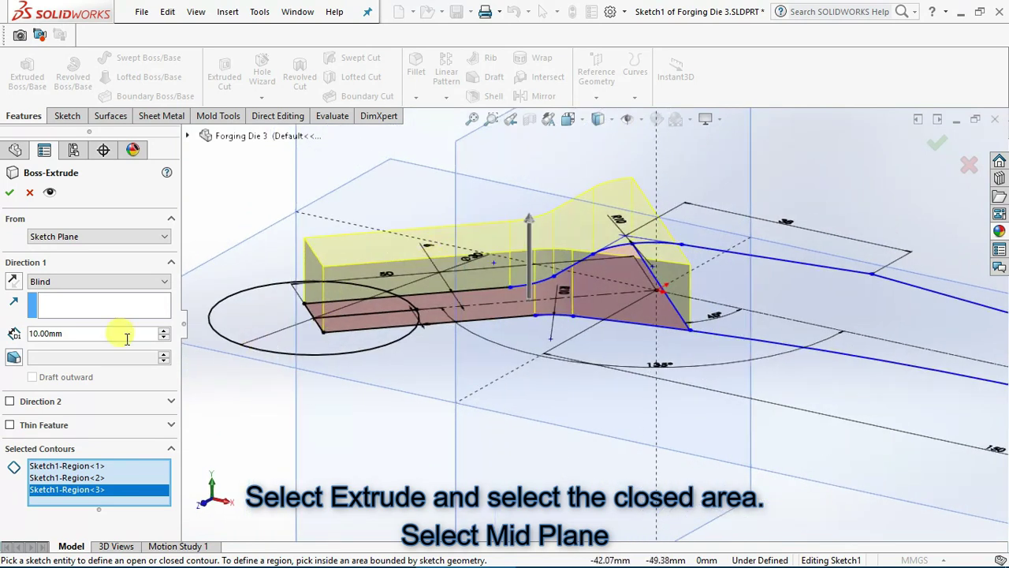
Extrude the selected arm regions with the Mid Plane end condition and a depth of 12 mm.
left_click(14, 281)
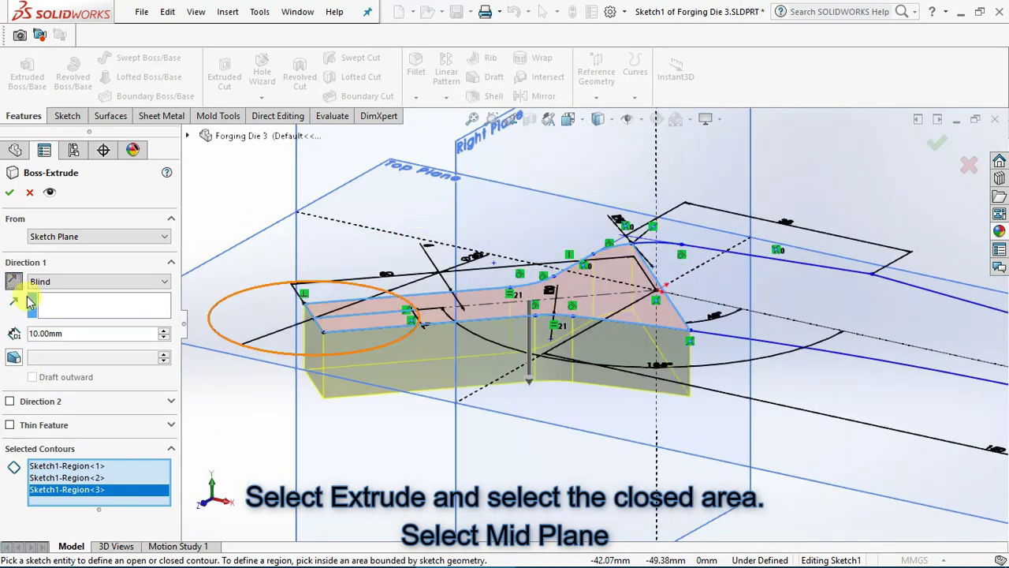
left_click(87, 282)
left_click(47, 333)
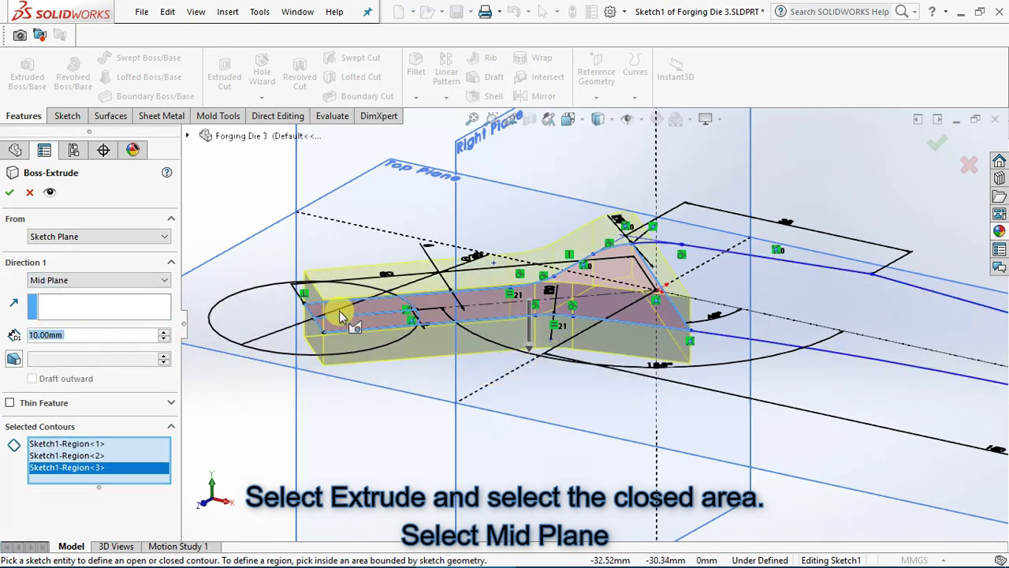
type("12")
key("Return")
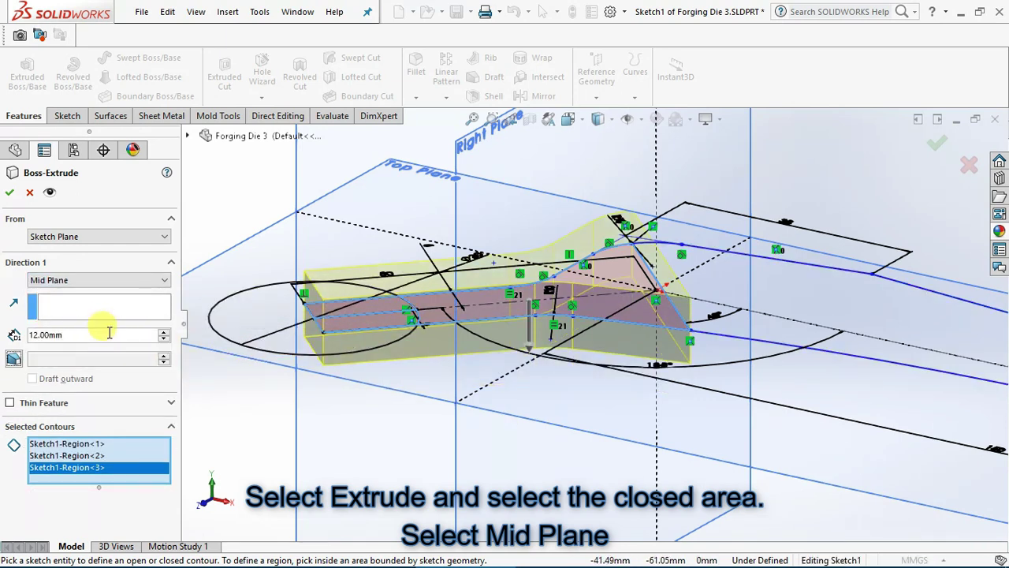
scroll(601, 327, "up", 1)
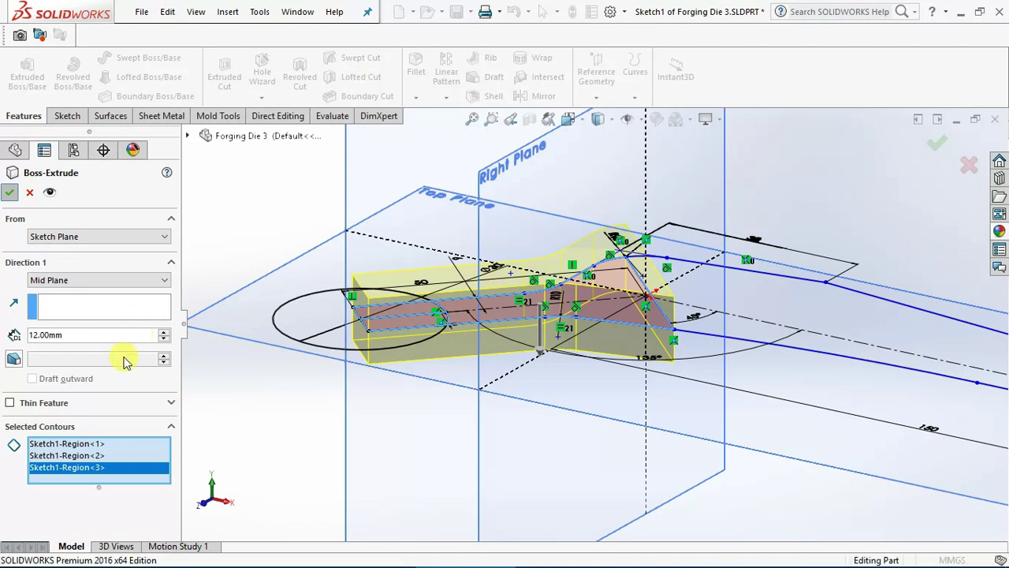
key("Return")
Show Sketch1 from under the Boss-Extrude1 feature.
left_click(18, 333)
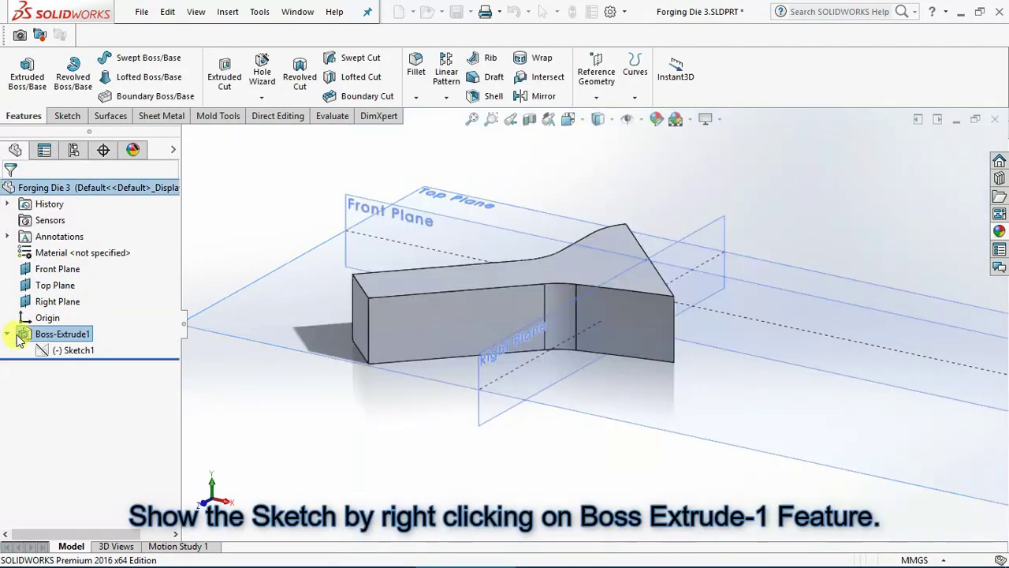
left_click(45, 350)
left_click(56, 353)
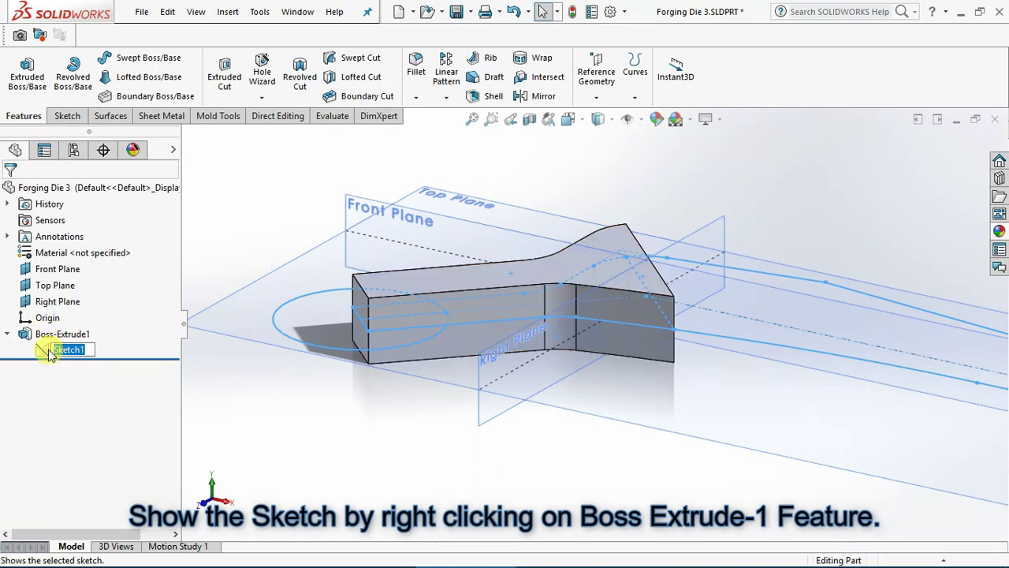
left_click(48, 354)
right_click(47, 351)
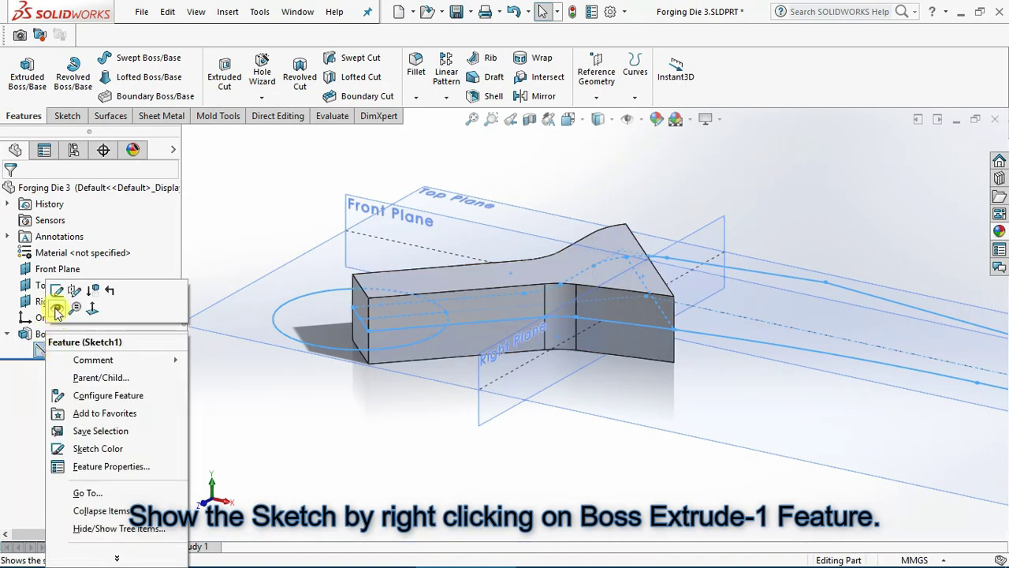
left_click(56, 311)
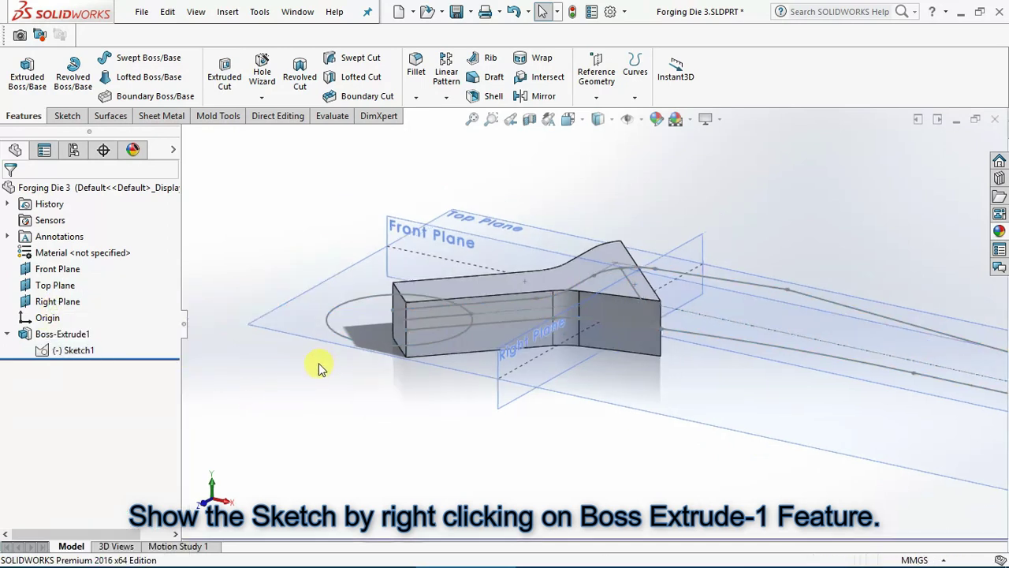
Start a second extruded boss from Sketch1 and delete the full-outline contour from its selected contours.
mouse_move(304, 416)
middle_mouse_down()
mouse_move(303, 429)
mouse_move(307, 421)
middle_mouse_up()
scroll(313, 410, "up", 5)
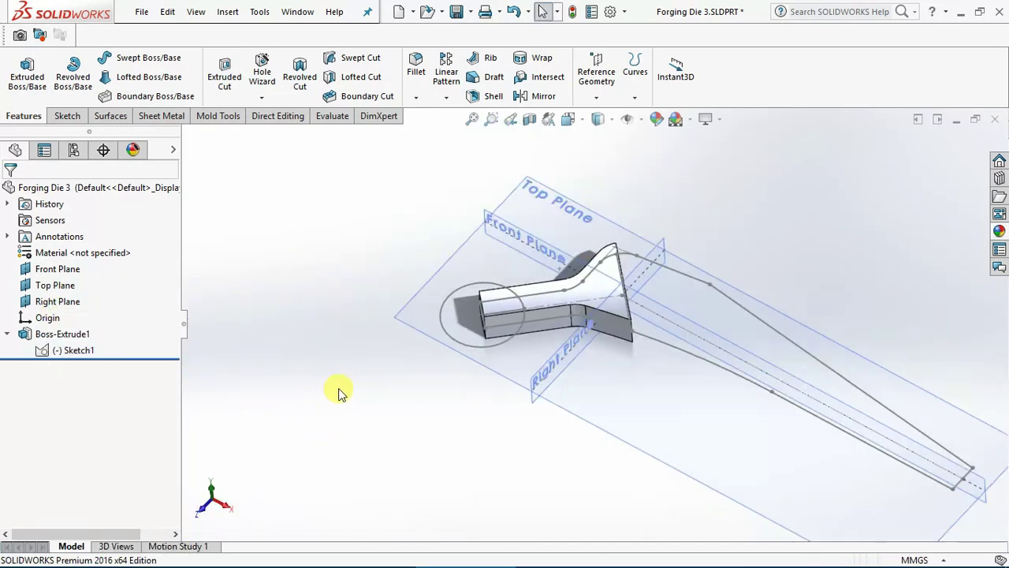
left_click(27, 75)
scroll(714, 330, "down", 2)
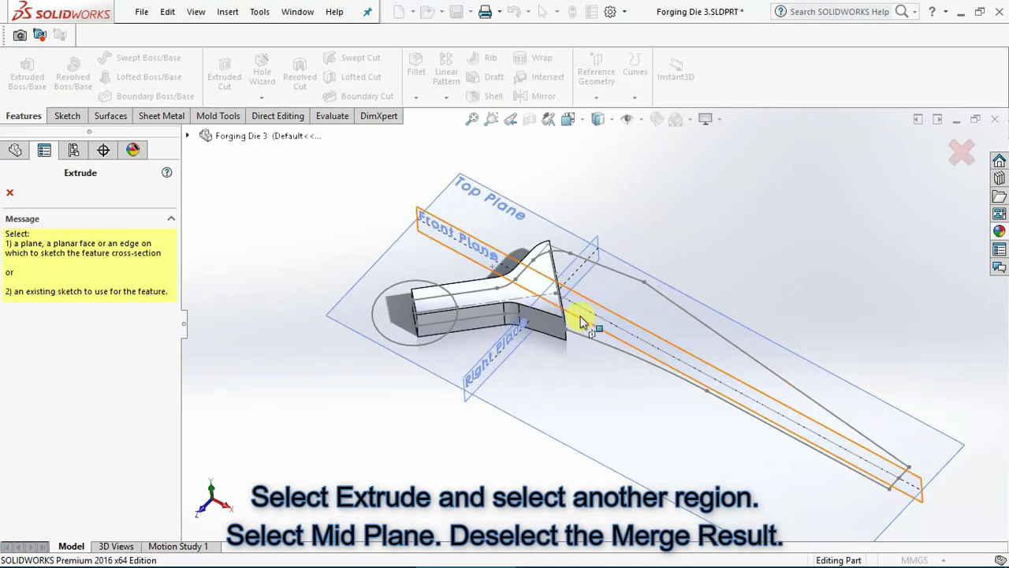
left_click(666, 301)
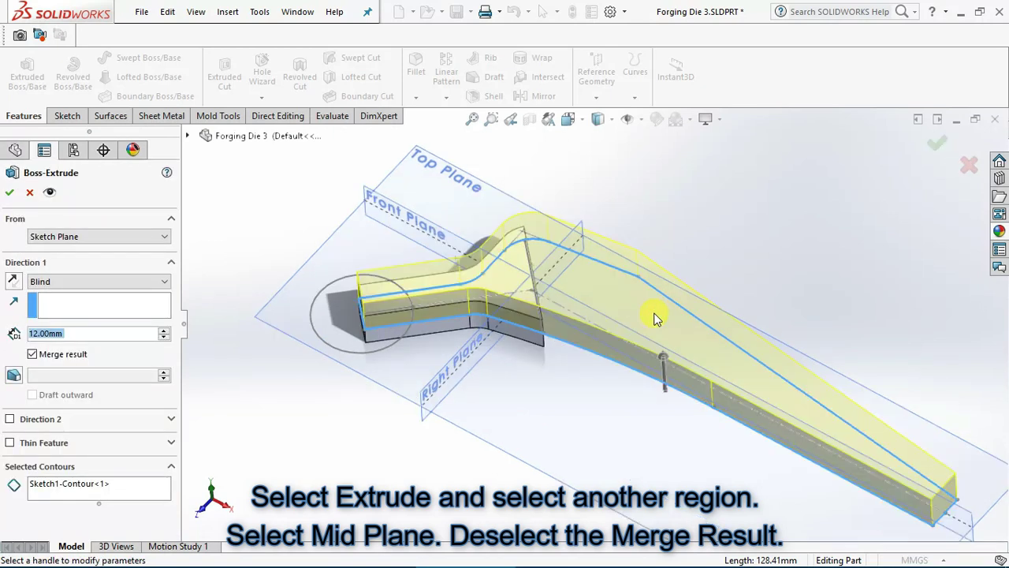
left_click(50, 487)
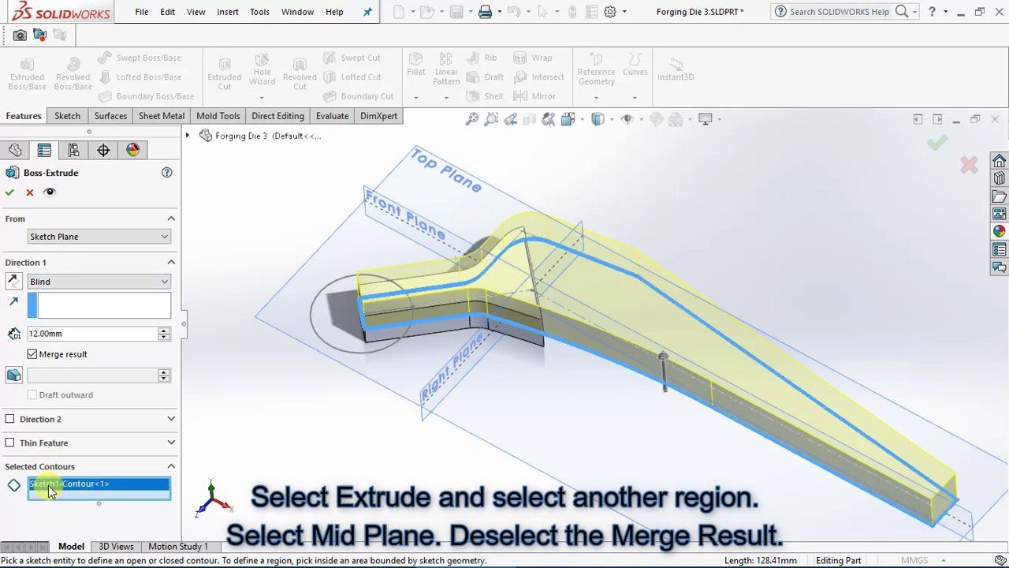
right_click(48, 485)
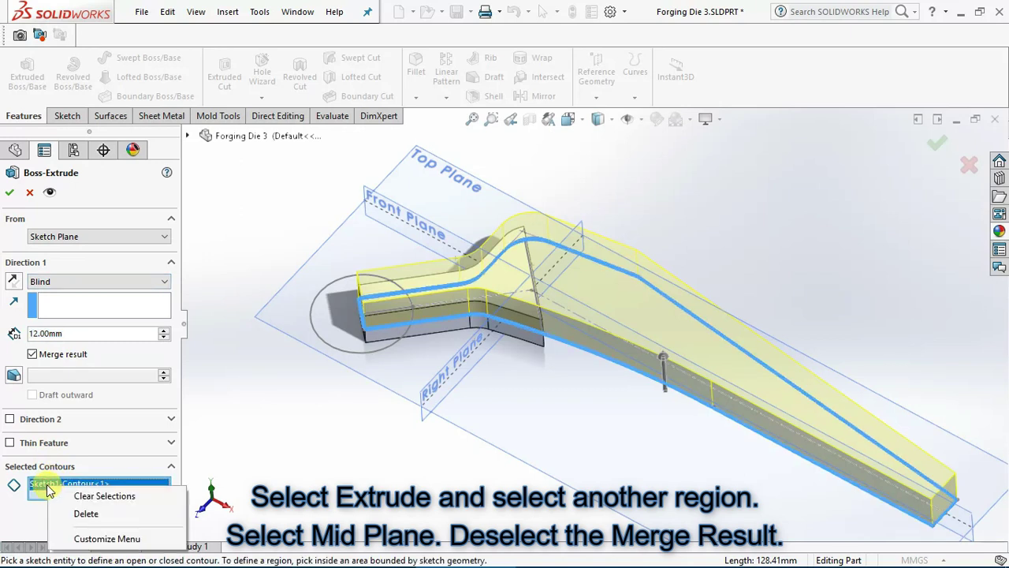
left_click(78, 512)
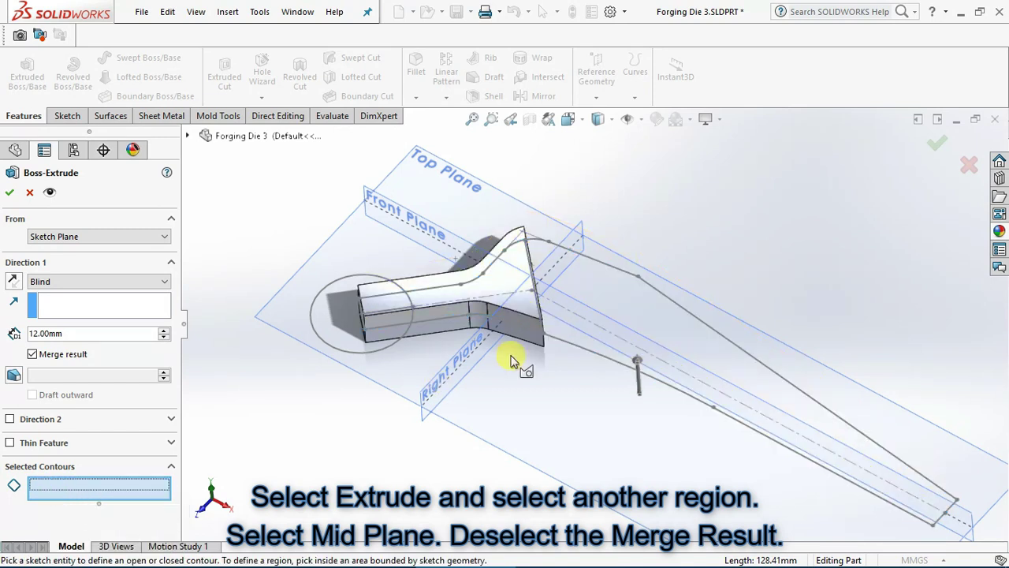
Extrude the long tapered region beyond the dividing line 12 mm as Mid Plane, with Merge result turned off.
left_click(619, 313)
mouse_move(612, 314)
middle_mouse_down()
mouse_move(613, 198)
mouse_move(610, 228)
middle_mouse_up()
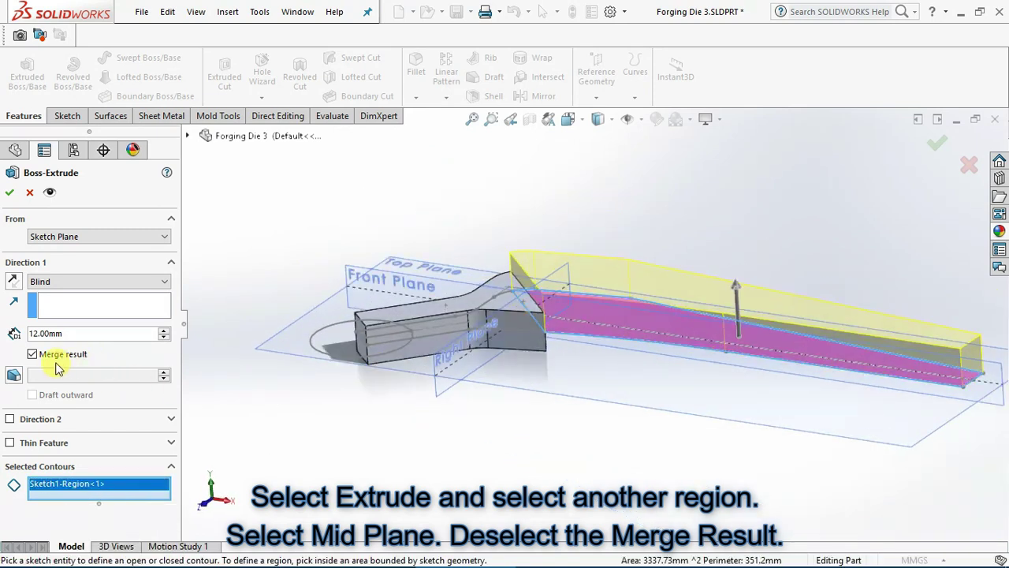
left_click(94, 280)
left_click(56, 349)
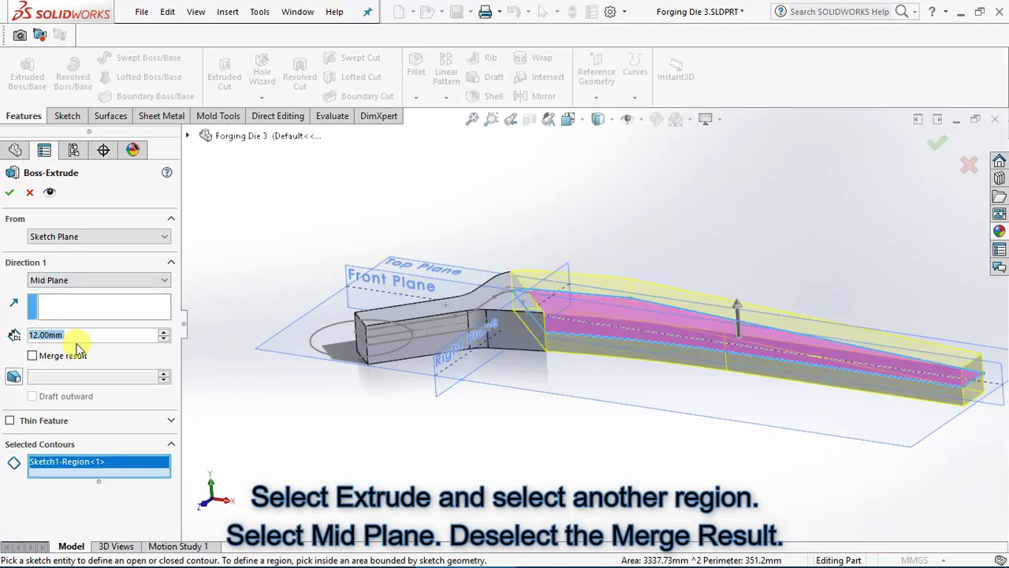
left_click(10, 191)
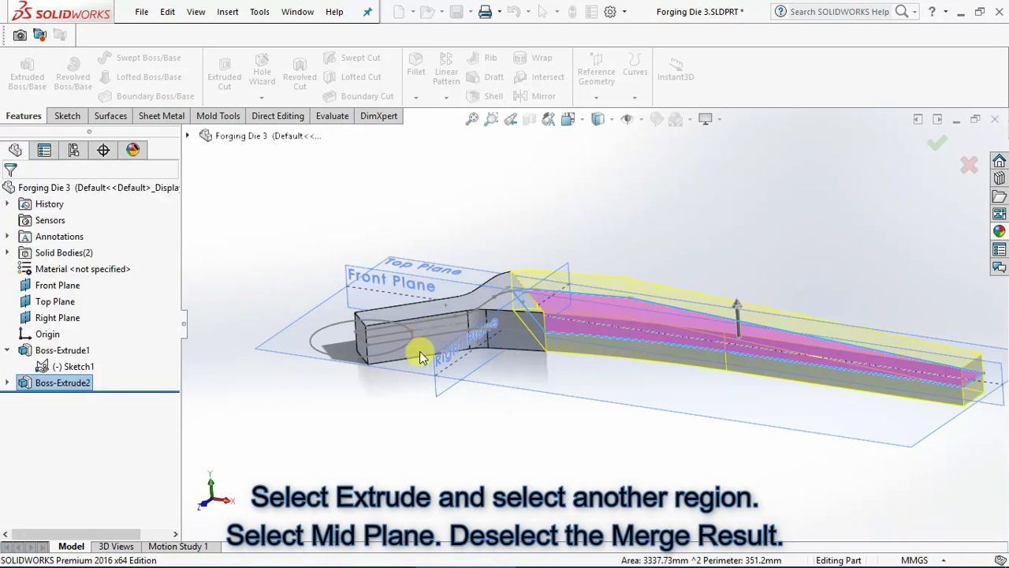
Revolve the circle's upper half region 360° about its centre line, with Merge result turned off.
middle_click_drag(423, 356, 334, 293)
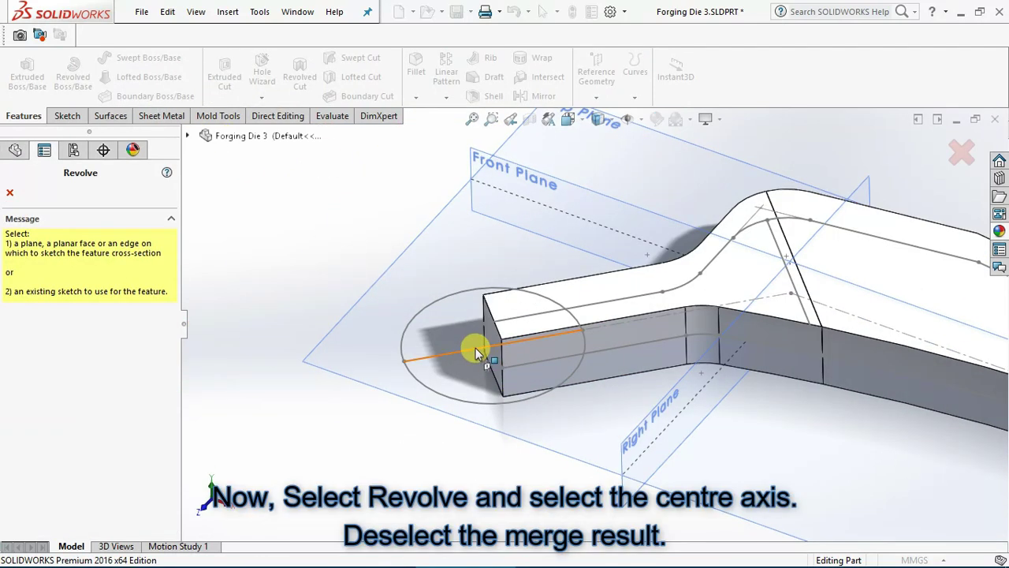
left_click(477, 352)
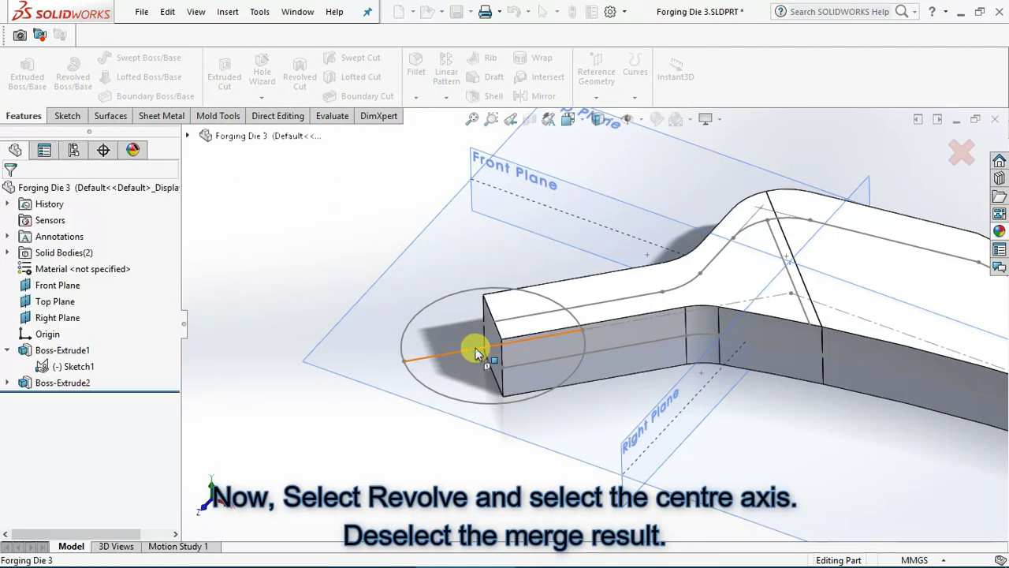
left_click(442, 411)
left_click(87, 424)
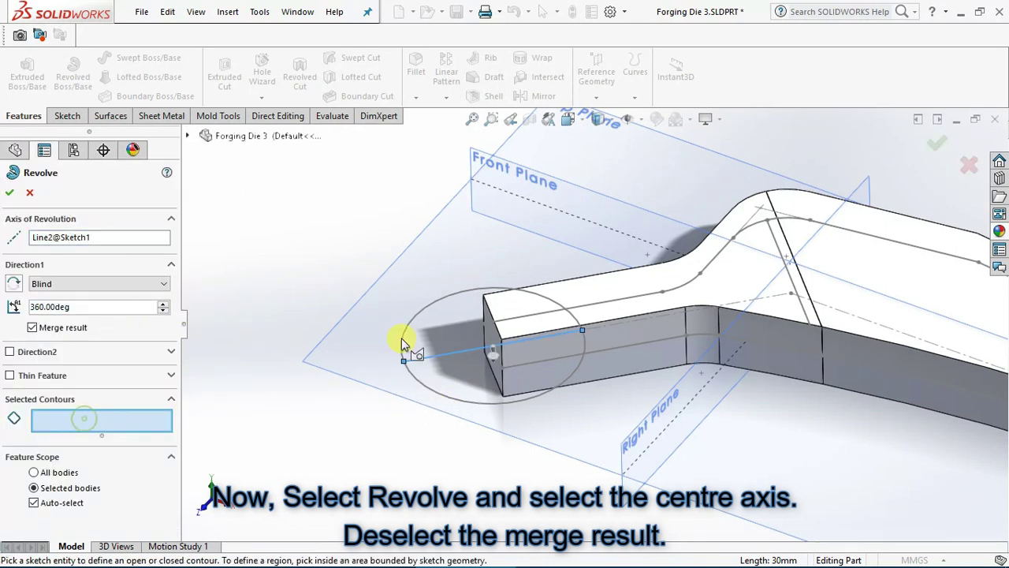
left_click(453, 319)
middle_click_drag(436, 338, 267, 386)
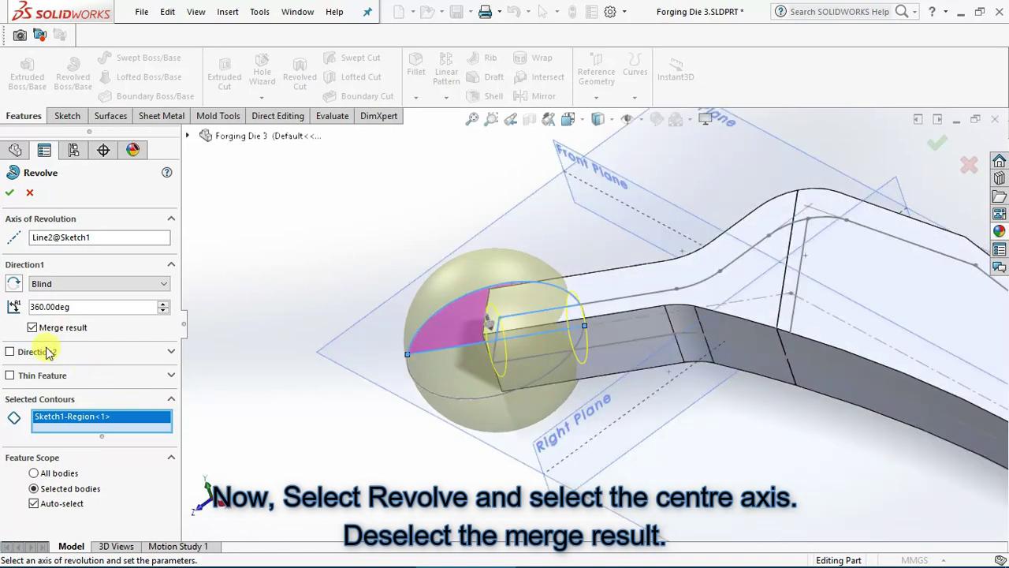
left_click(31, 327)
left_click(11, 193)
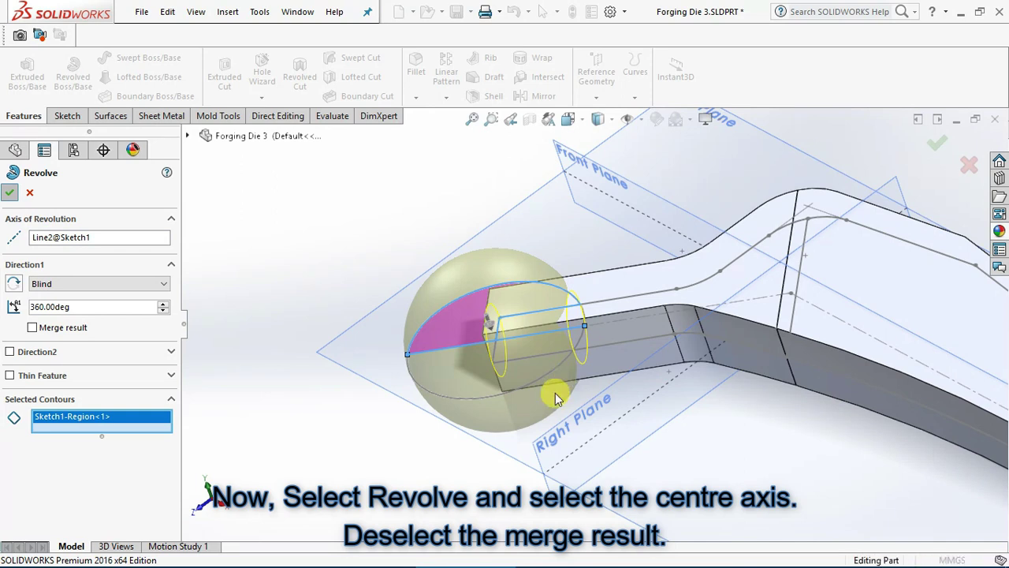
scroll(619, 386, "up", 2)
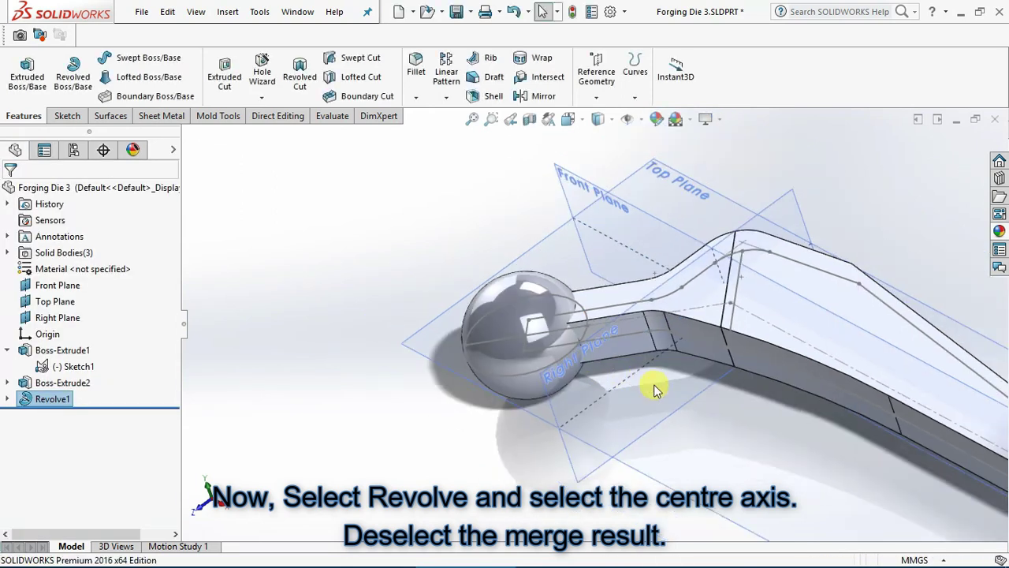
scroll(719, 364, "down", 1)
mouse_move(720, 365)
middle_mouse_down()
mouse_move(757, 288)
mouse_move(732, 275)
mouse_move(712, 379)
mouse_move(728, 378)
mouse_move(720, 198)
middle_mouse_up()
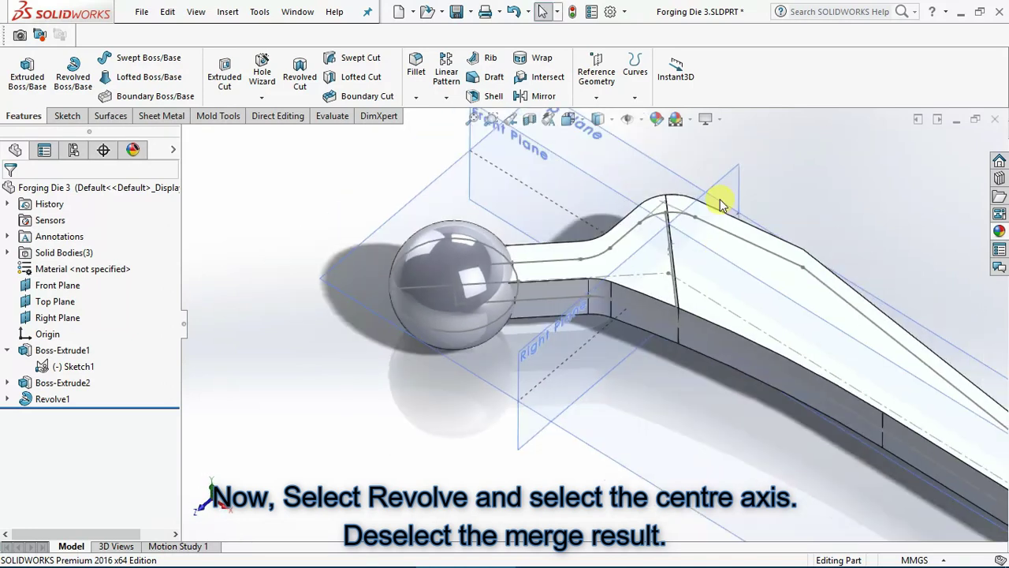
left_click(490, 77)
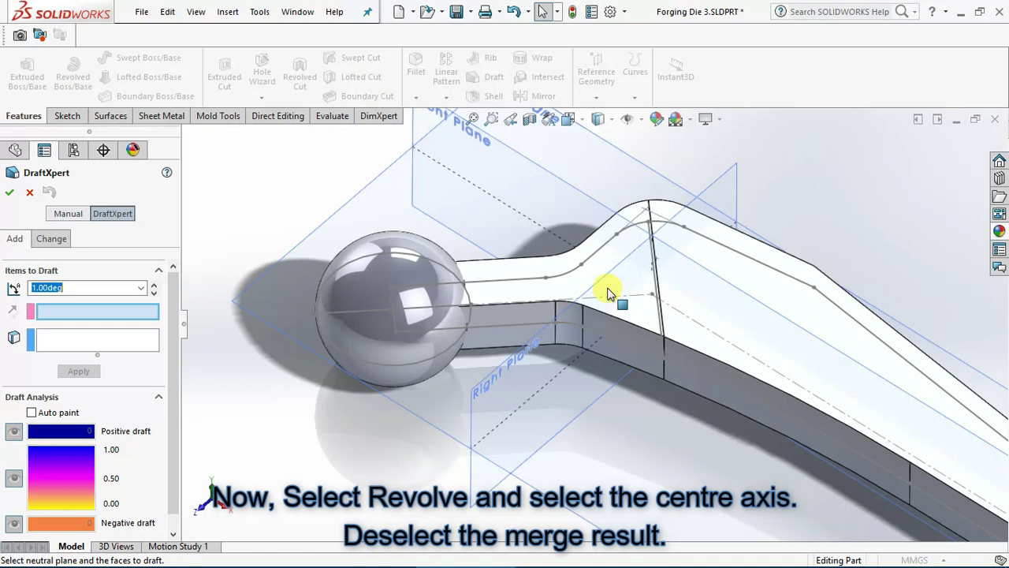
scroll(609, 291, "down", 1)
scroll(613, 296, "up", 2)
key("Escape")
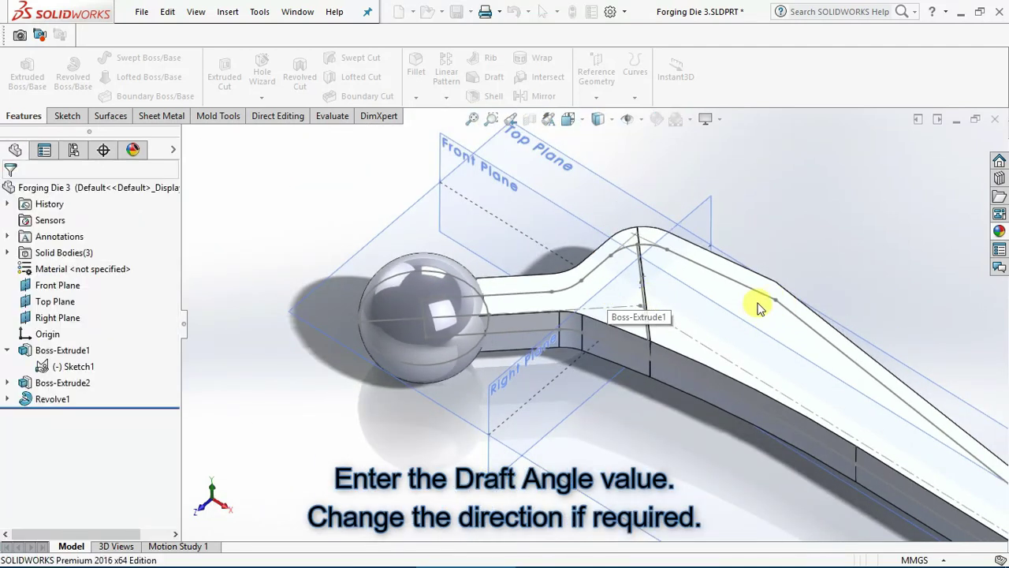
Hide the tapered body and start a manual Neutral plane draft using the arm's exposed wide end face as neutral plane.
middle_click_drag(759, 308, 725, 202)
left_click(491, 76)
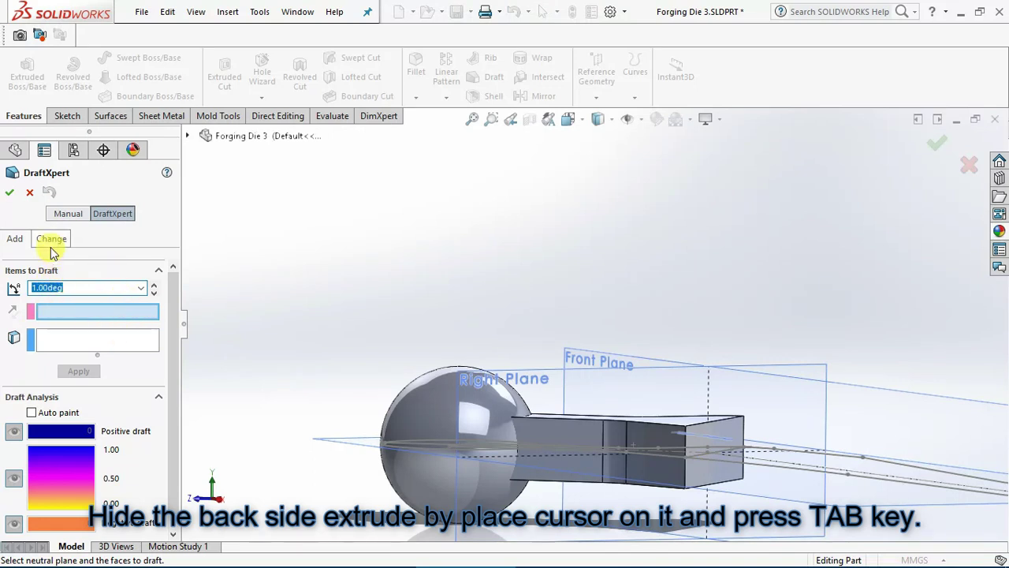
scroll(671, 459, "down", 2)
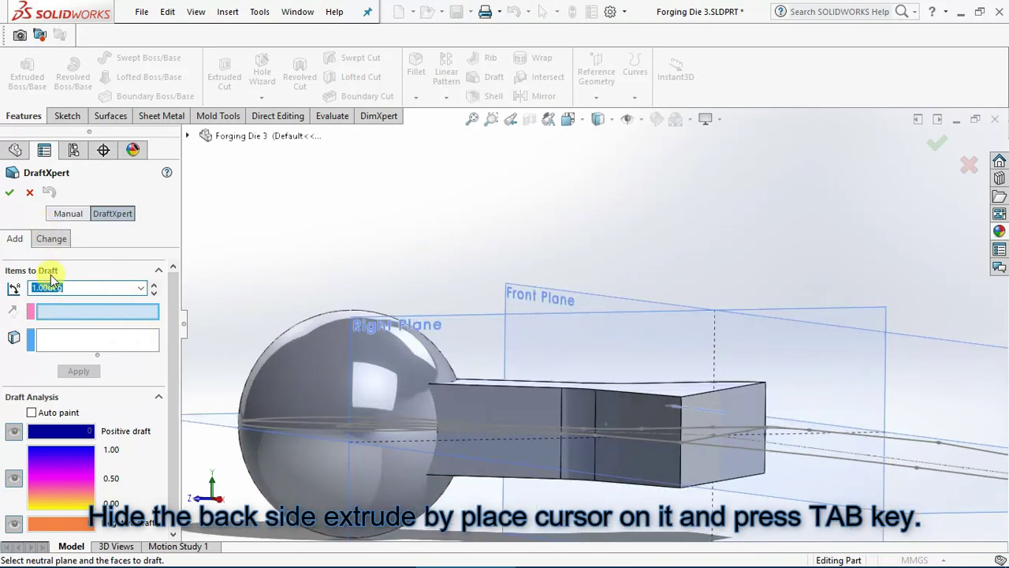
left_click(76, 215)
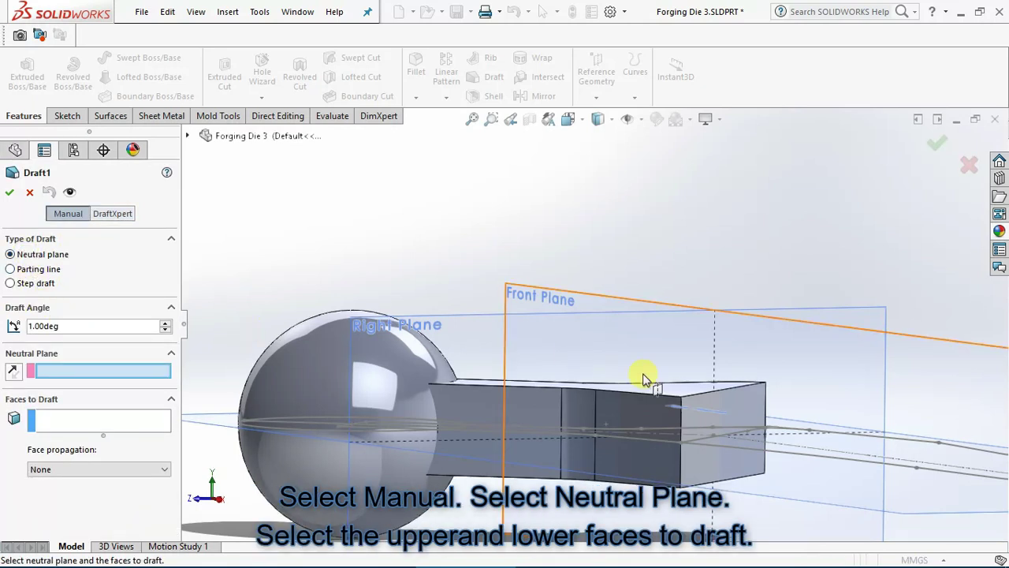
left_click(741, 403)
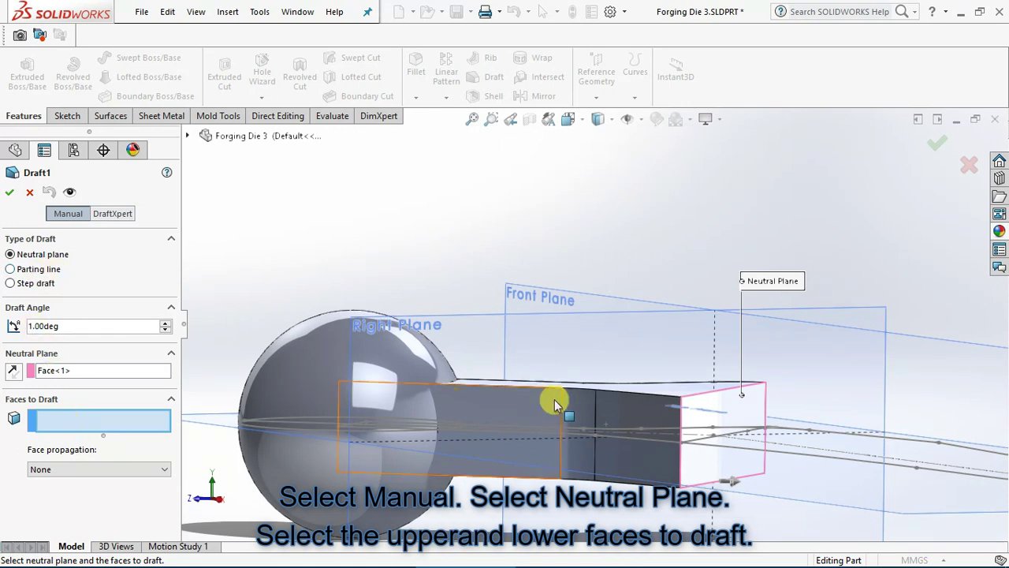
Select the arm's upper and lower faces as the faces to draft.
left_click(684, 394)
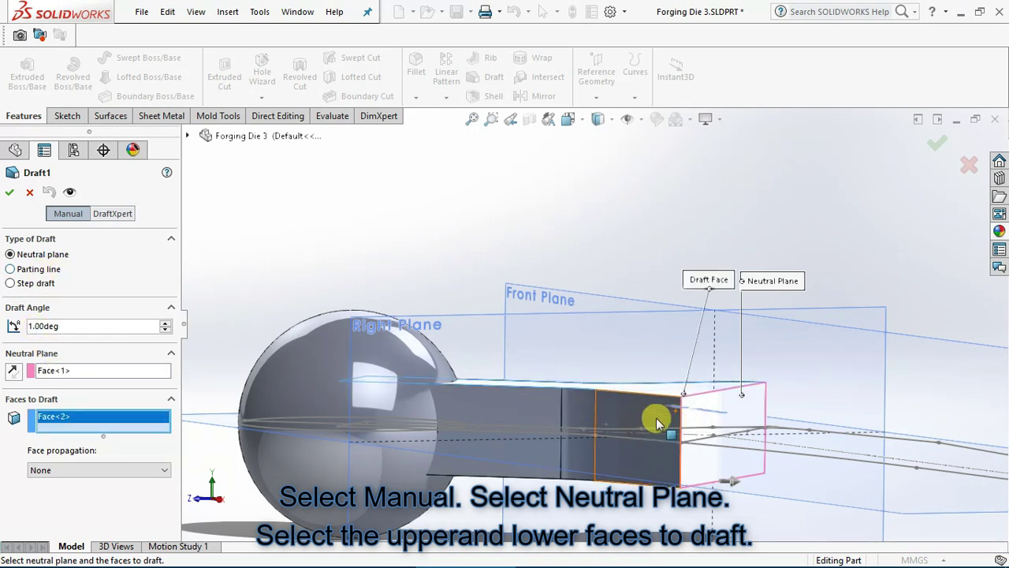
middle_click_drag(658, 423, 646, 357)
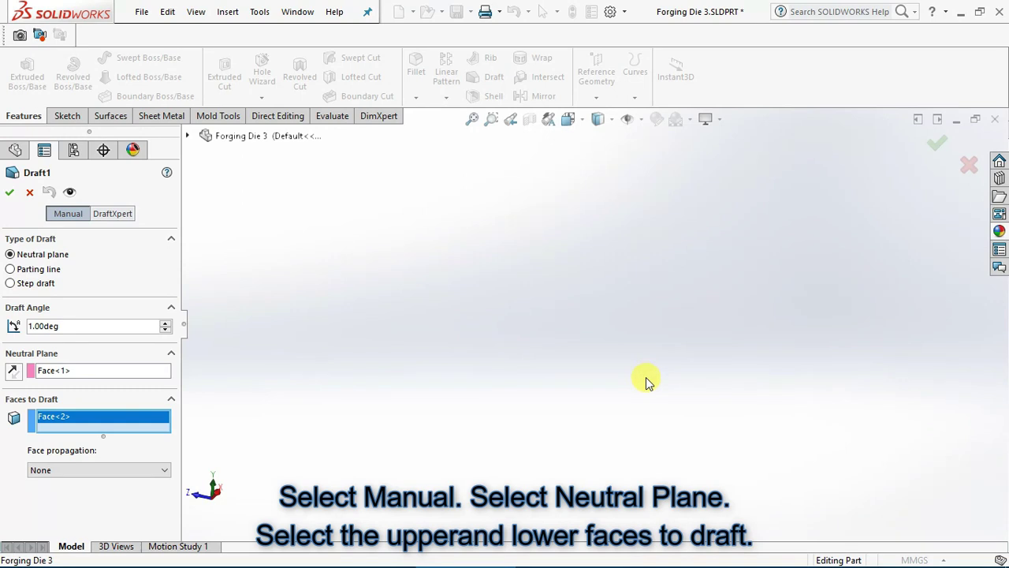
key("ctrl+7")
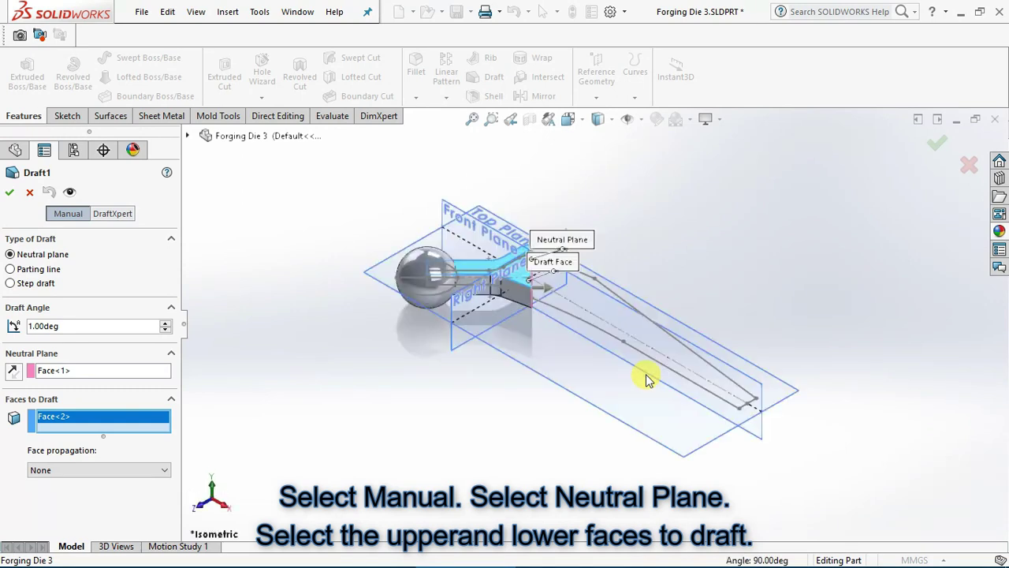
middle_click_drag(622, 311, 661, 366)
left_click(660, 366)
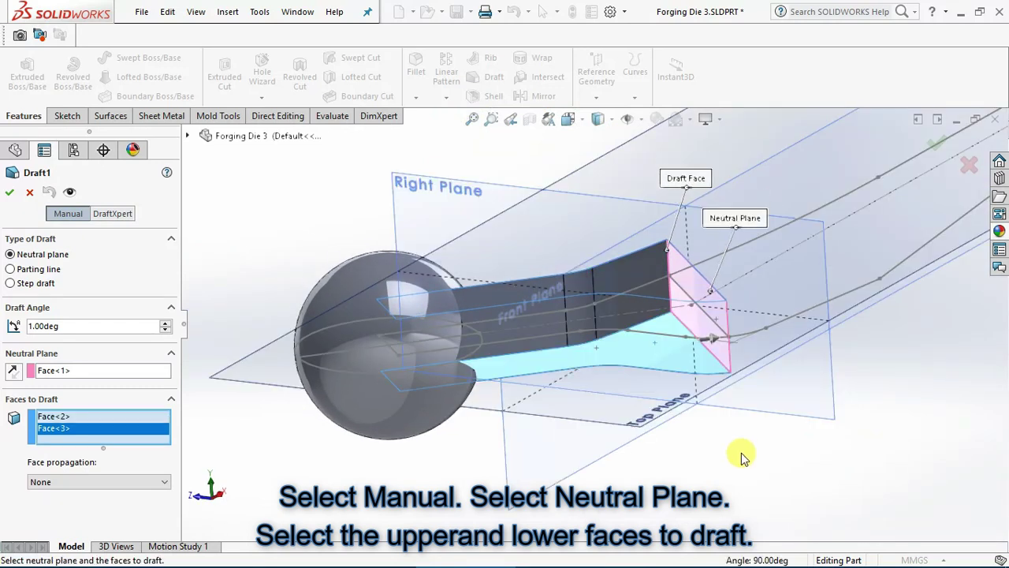
Set the arm's draft angle to 5° and apply the draft.
scroll(716, 290, "down", 5)
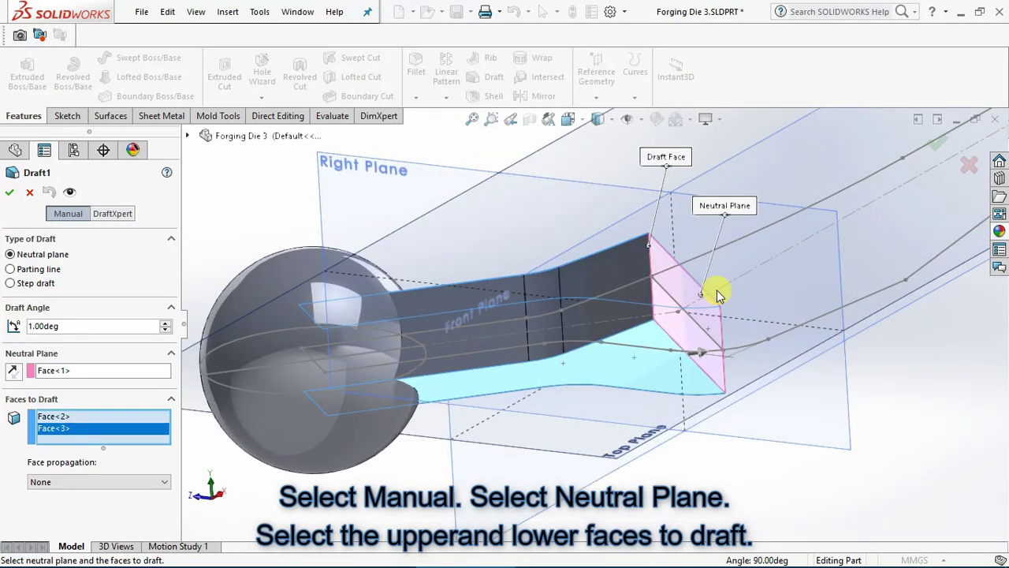
scroll(632, 372, "up", 1)
middle_click_drag(620, 373, 627, 458)
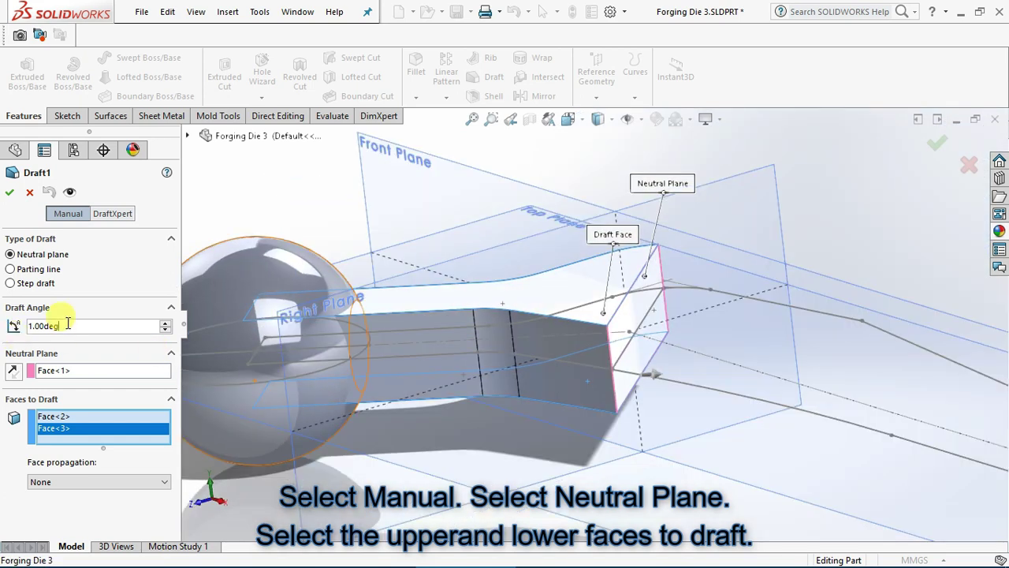
type("5")
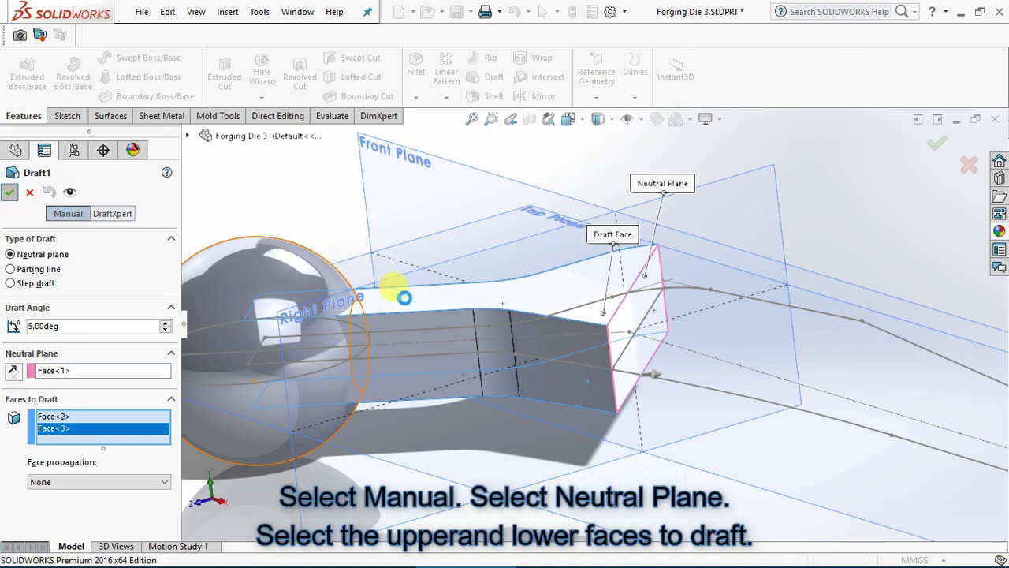
key("Return")
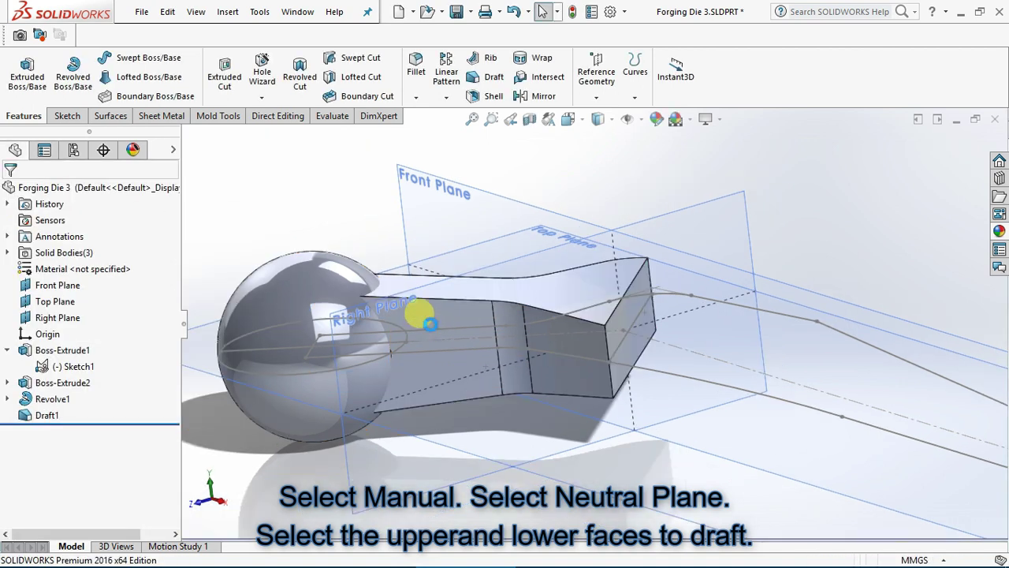
Edit Draft1 to a 2° draft angle and reverse its direction.
middle_click_drag(450, 281, 406, 326)
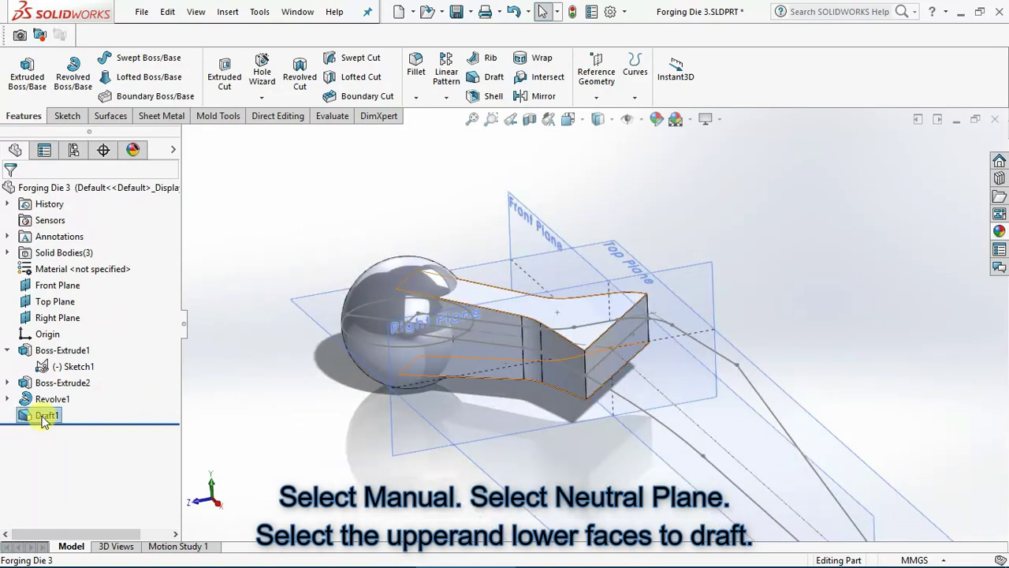
left_click(45, 416)
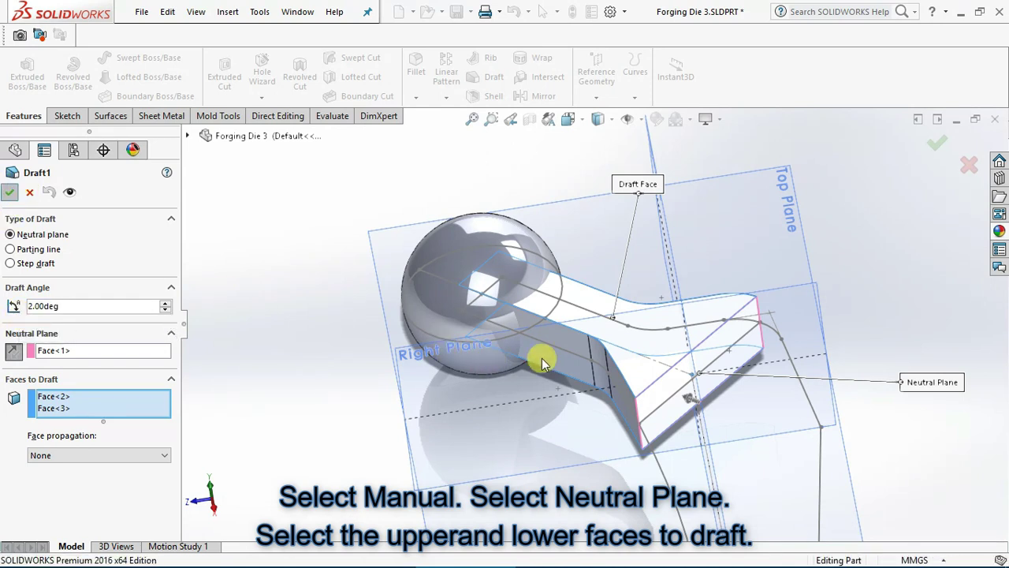
middle_click_drag(617, 376, 701, 354)
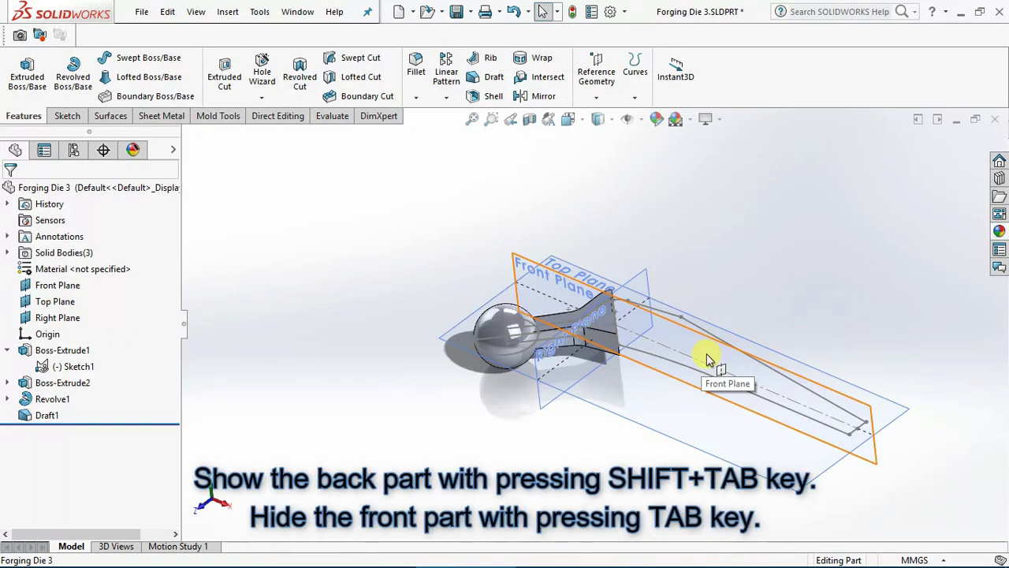
Show the hidden tapered body and hide the arm body.
key("shift+Tab")
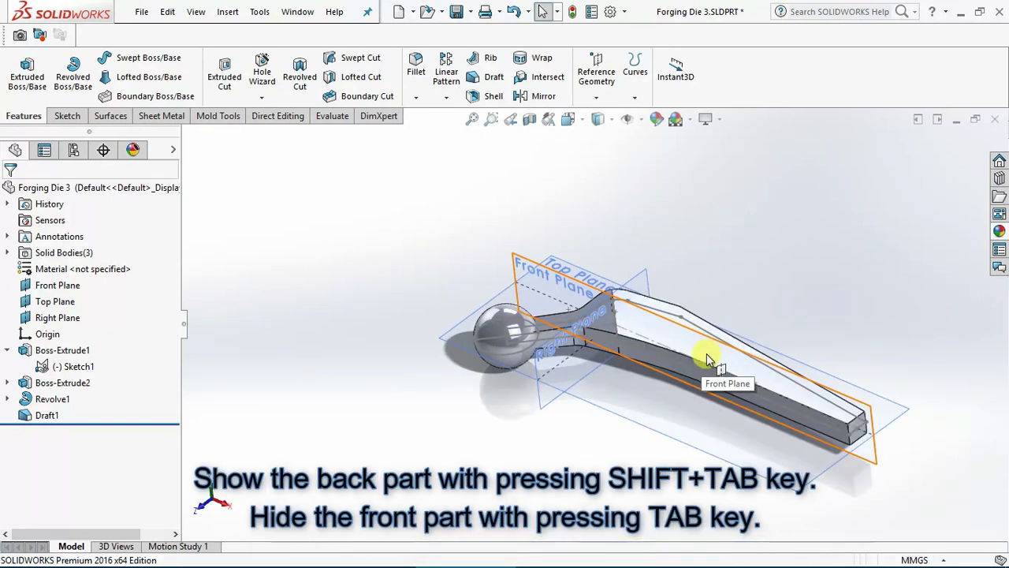
left_click(592, 324)
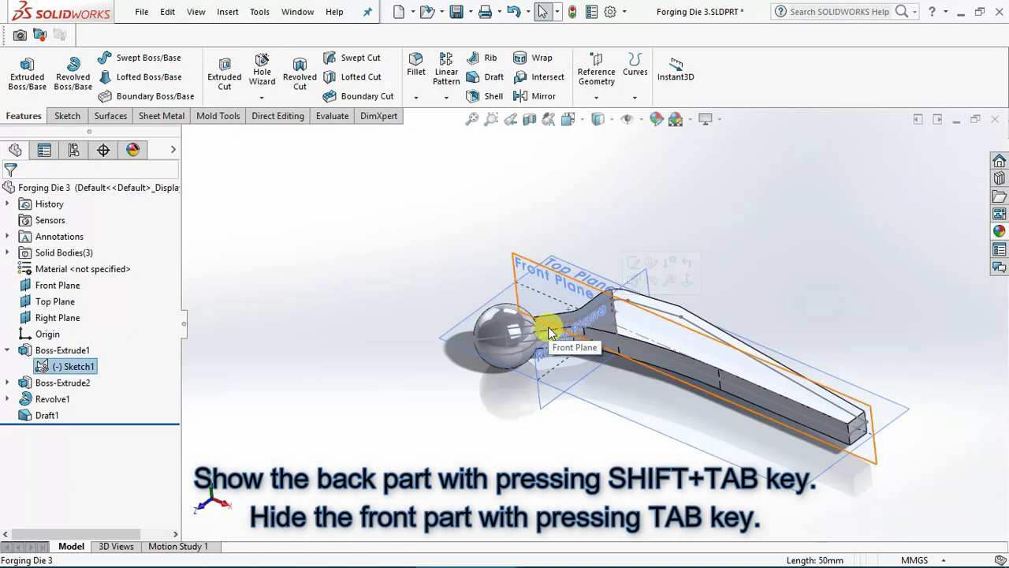
key("Tab")
Start a second manual Neutral plane draft with the tapered body's wide end face as the neutral plane.
scroll(642, 342, "down", 3)
mouse_move(675, 354)
middle_mouse_down()
mouse_move(711, 337)
mouse_move(702, 263)
mouse_move(688, 327)
middle_mouse_up()
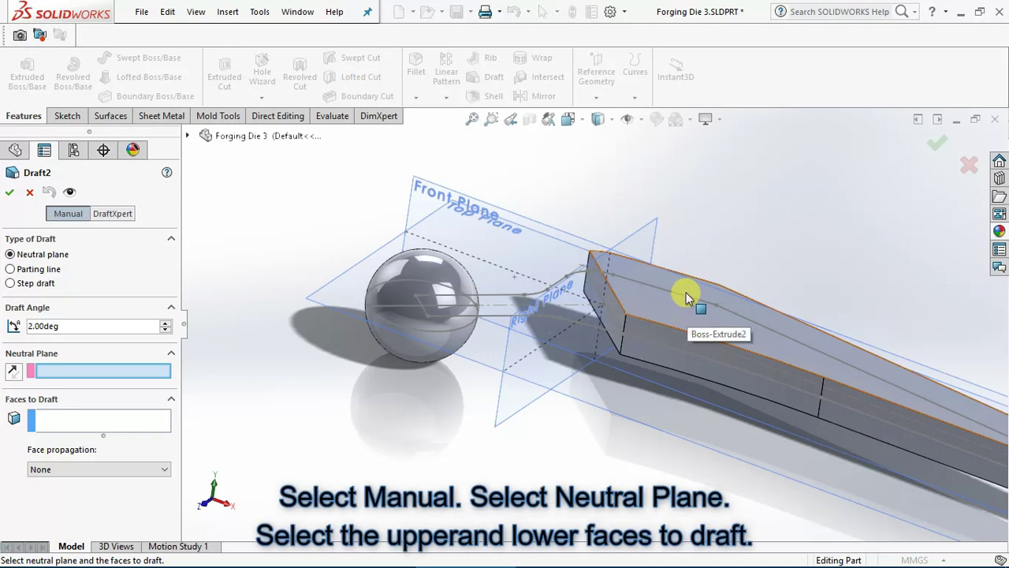
scroll(609, 312, "down", 3)
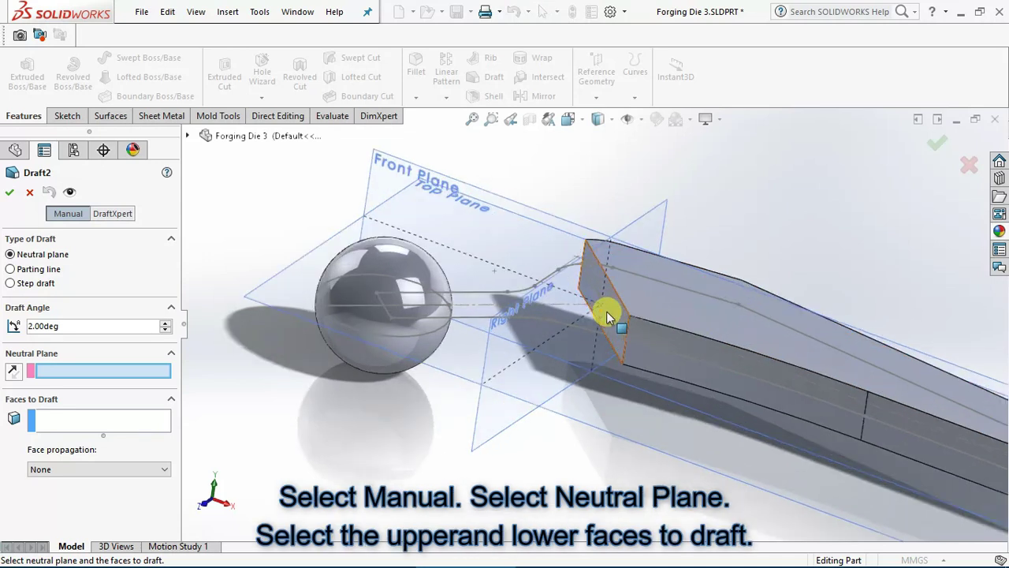
left_click(619, 298)
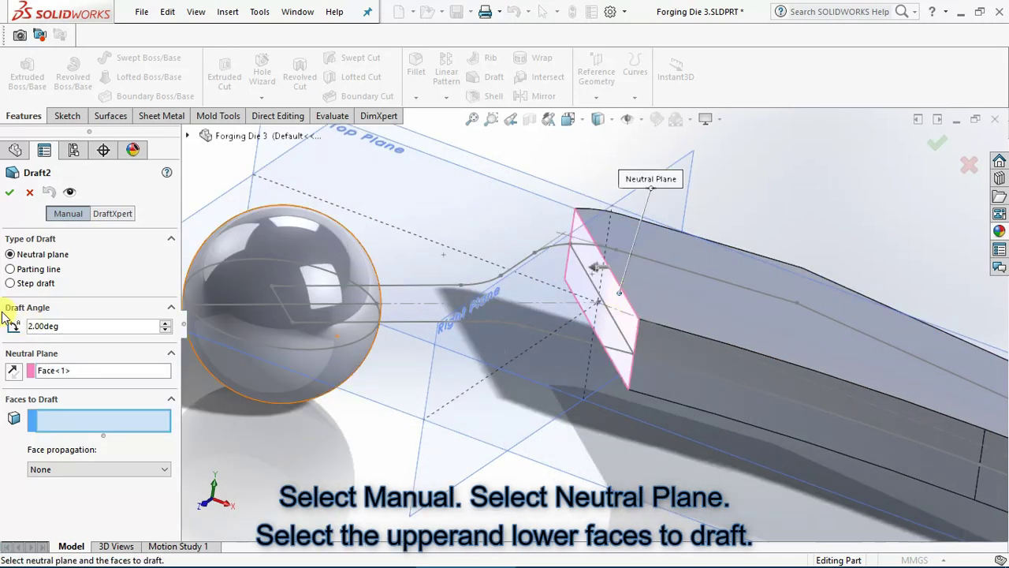
Draft the tapered body's upper and lower faces by 2°.
left_click(708, 298)
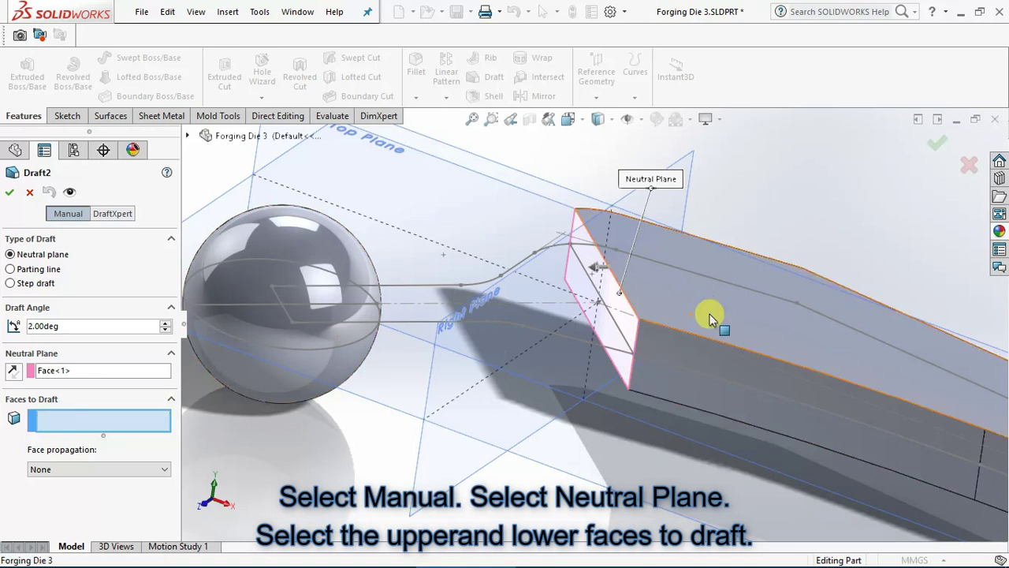
scroll(686, 386, "up", 3)
mouse_move(677, 402)
middle_mouse_down()
mouse_move(660, 284)
mouse_move(673, 218)
mouse_move(677, 413)
mouse_move(663, 398)
middle_mouse_up()
left_click(654, 379)
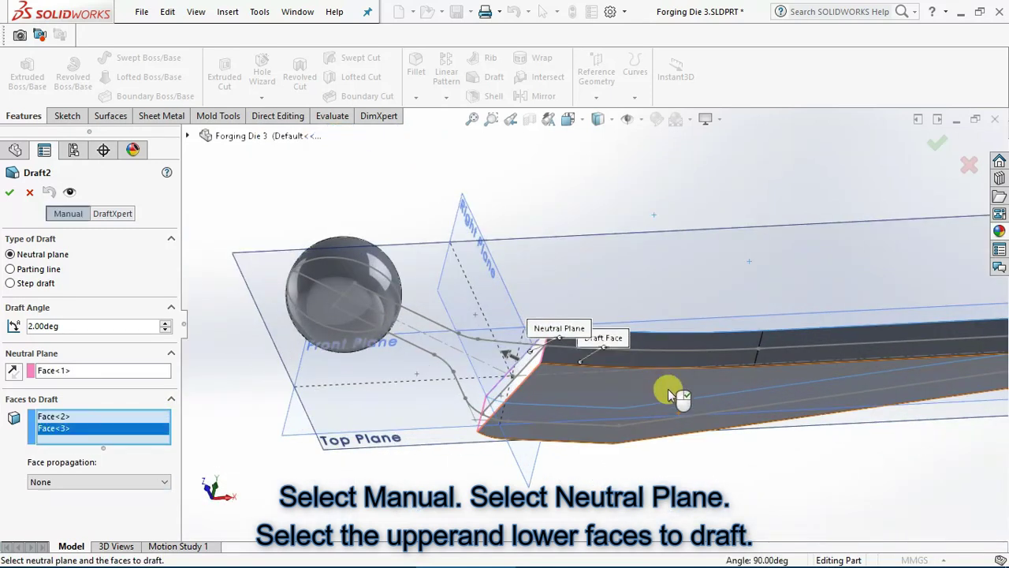
middle_click_drag(703, 287, 680, 477)
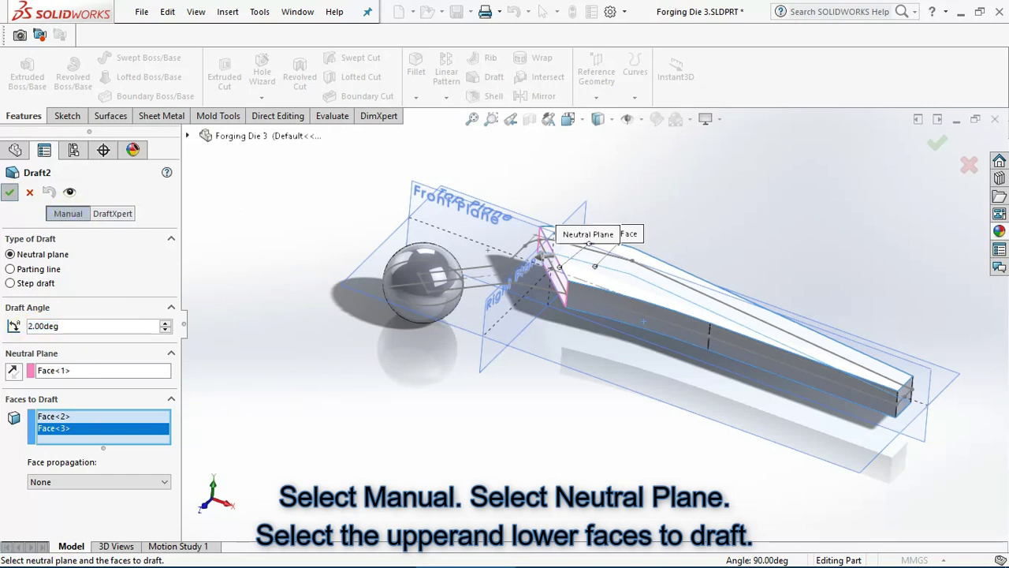
left_click(10, 192)
Edit Draft2 to reverse the direction of the tapered body's draft.
middle_click_drag(692, 323, 885, 418)
left_click(40, 431)
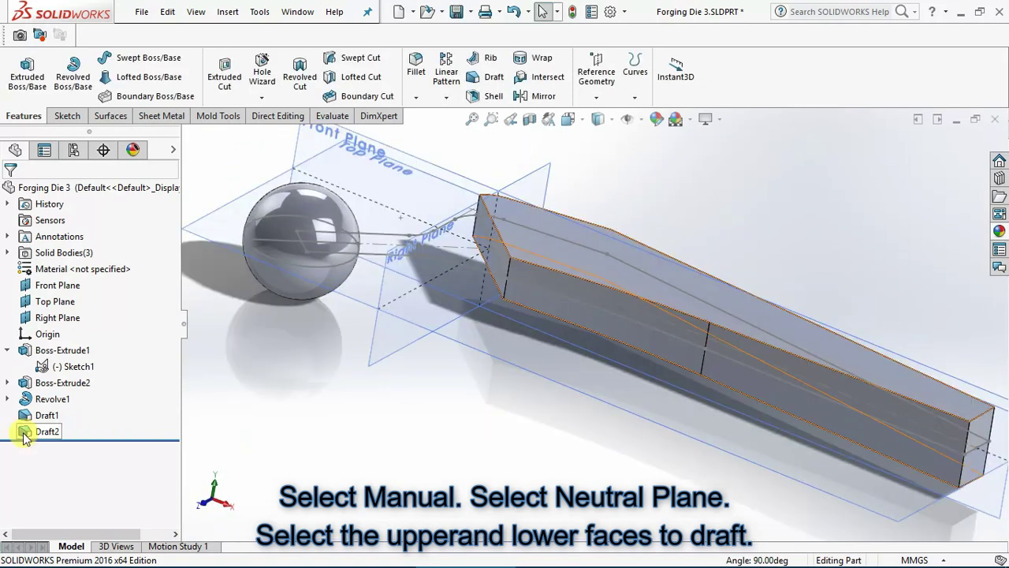
left_click(35, 395)
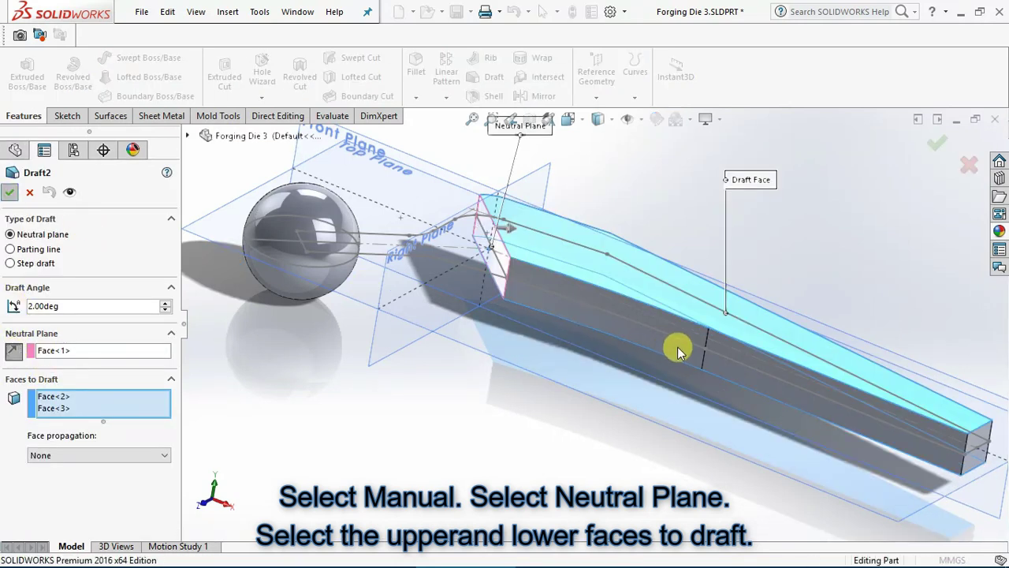
key("Return")
middle_click_drag(733, 340, 712, 378)
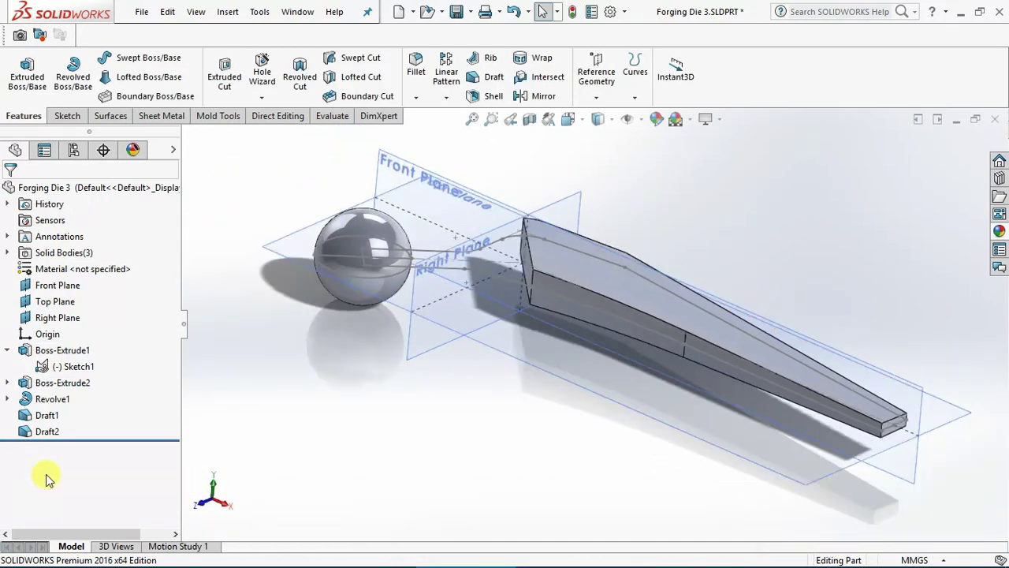
Show the hidden arm body and check the taper of the drafted bodies.
right_click(33, 432)
left_click(42, 226)
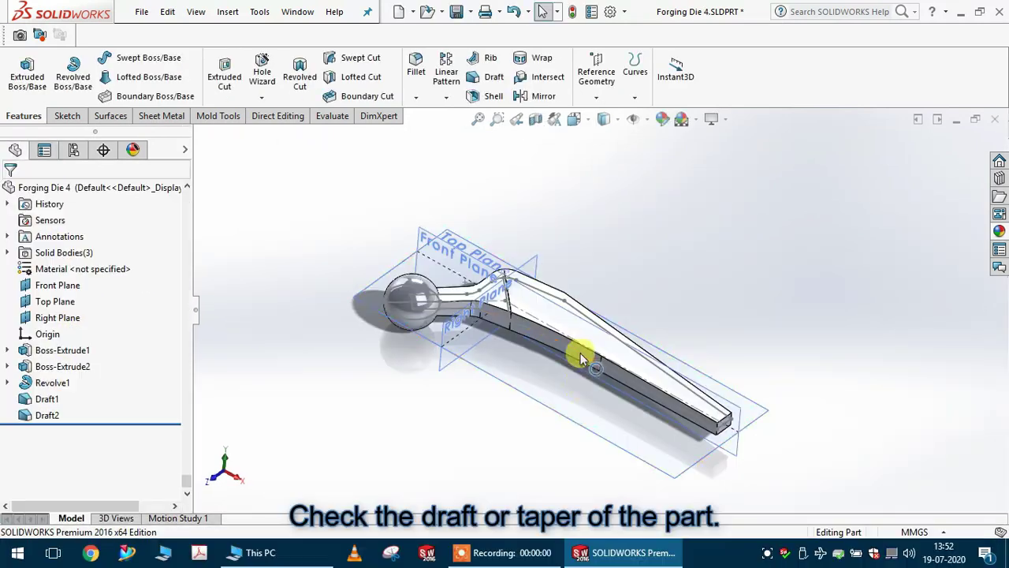
middle_click_drag(574, 301, 576, 444)
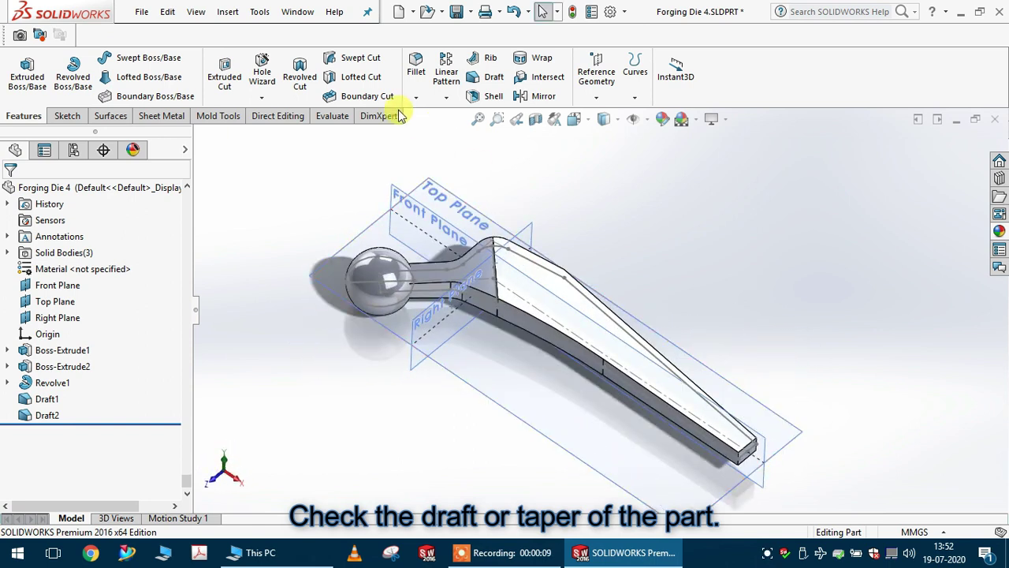
Combine the ball, arm and tapered bodies into one body with the Add operation.
left_click(231, 12)
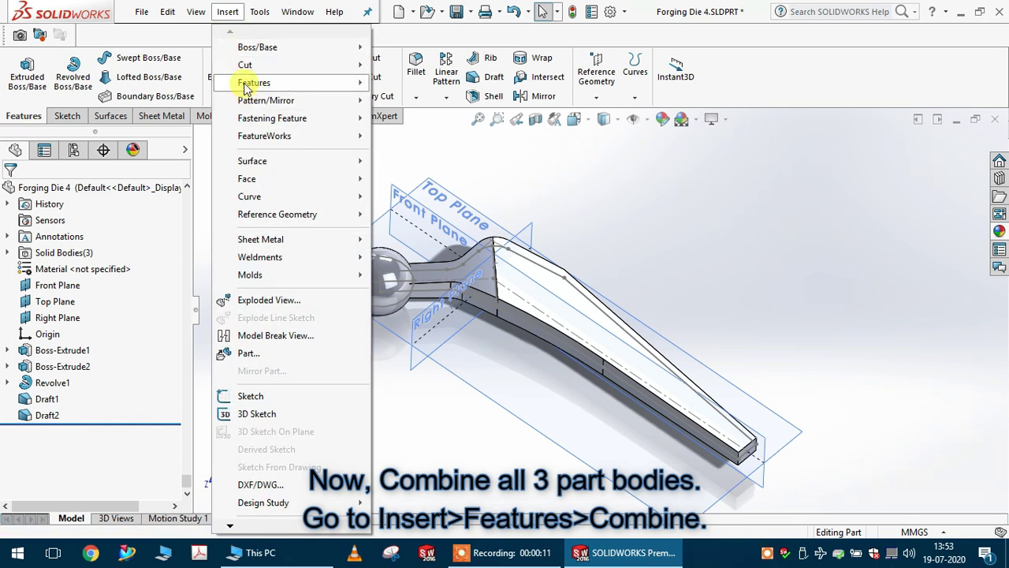
mouse_move(244, 87)
left_click(450, 400)
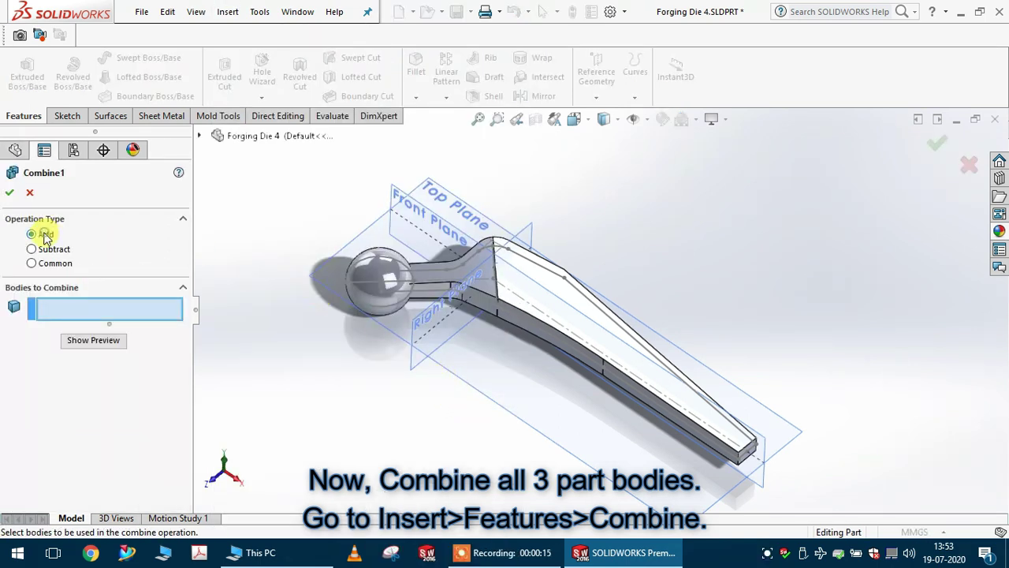
left_click(377, 286)
left_click(473, 280)
left_click(551, 298)
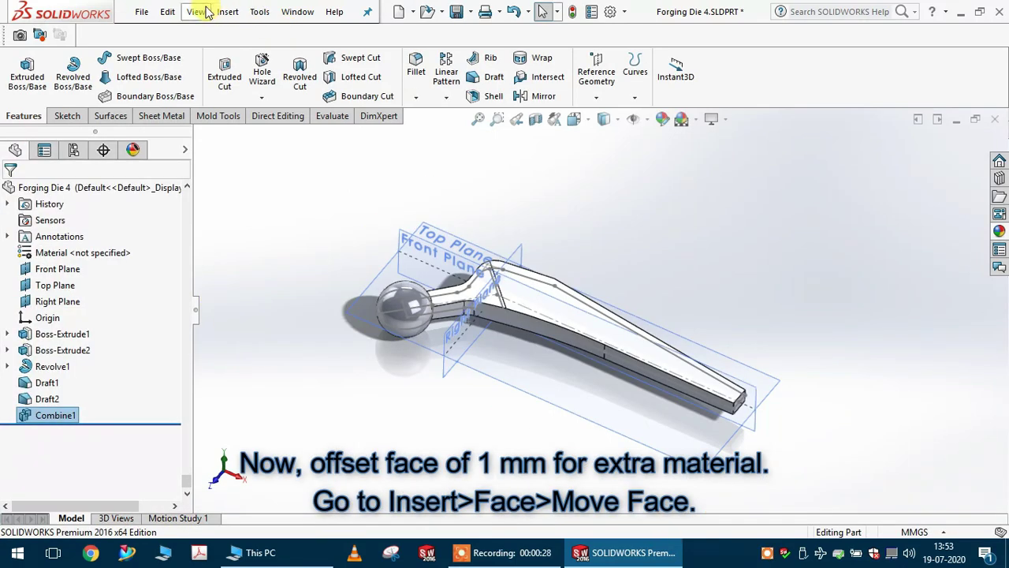
Offset all faces of the combined body outward by 1 mm with Move Face.
left_click(226, 13)
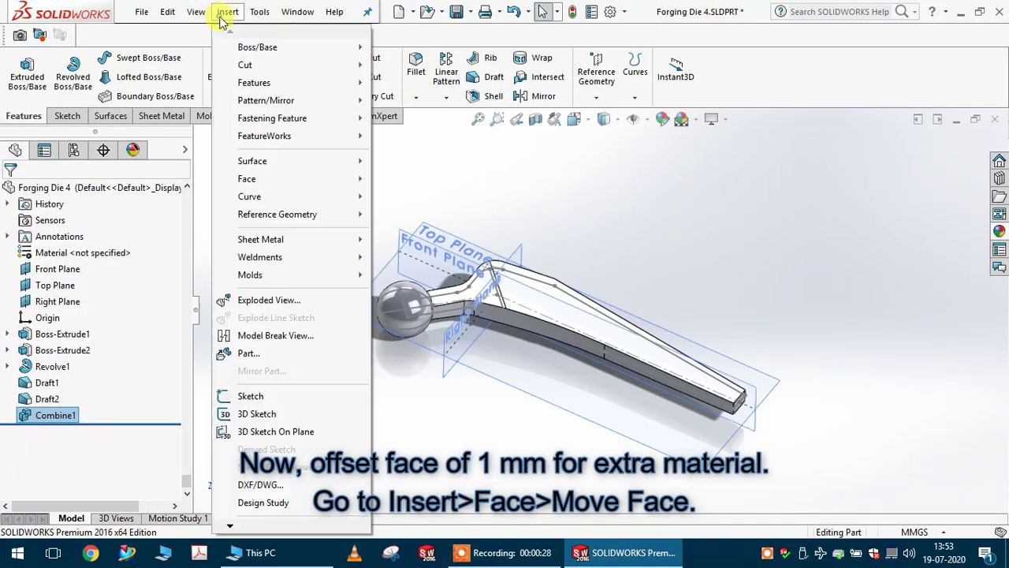
mouse_move(251, 84)
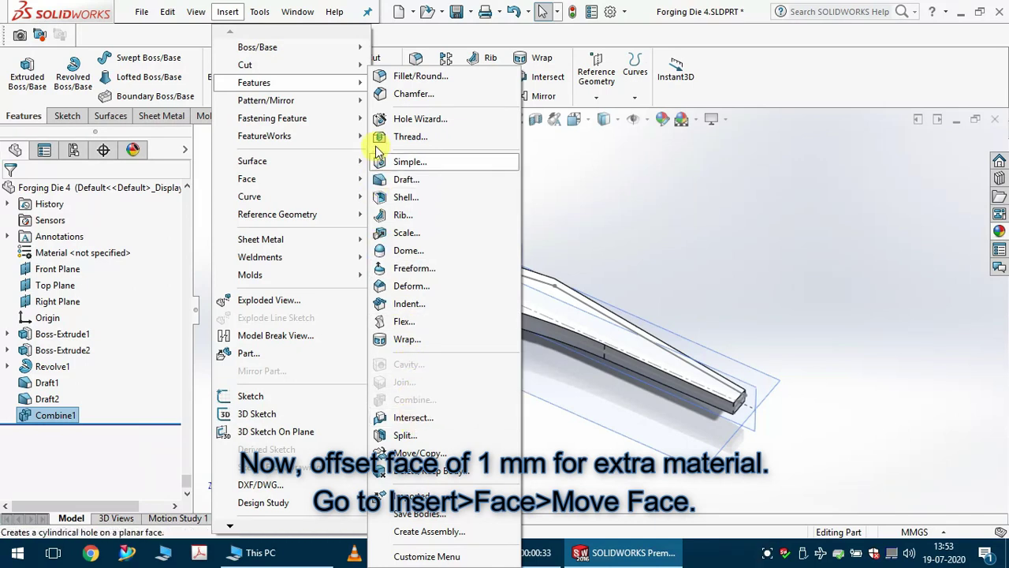
mouse_move(354, 181)
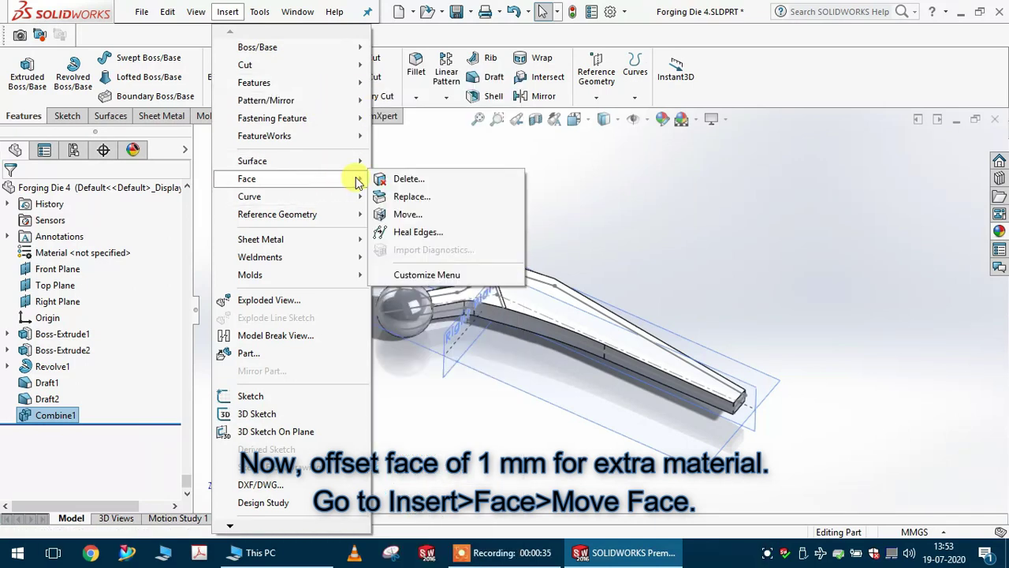
left_click(417, 214)
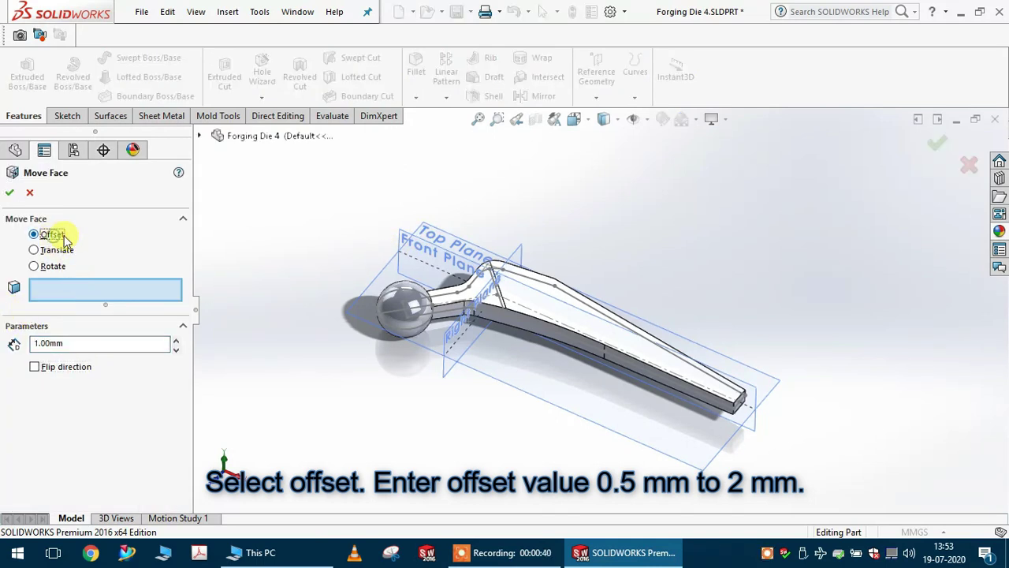
left_click_drag(308, 160, 794, 493)
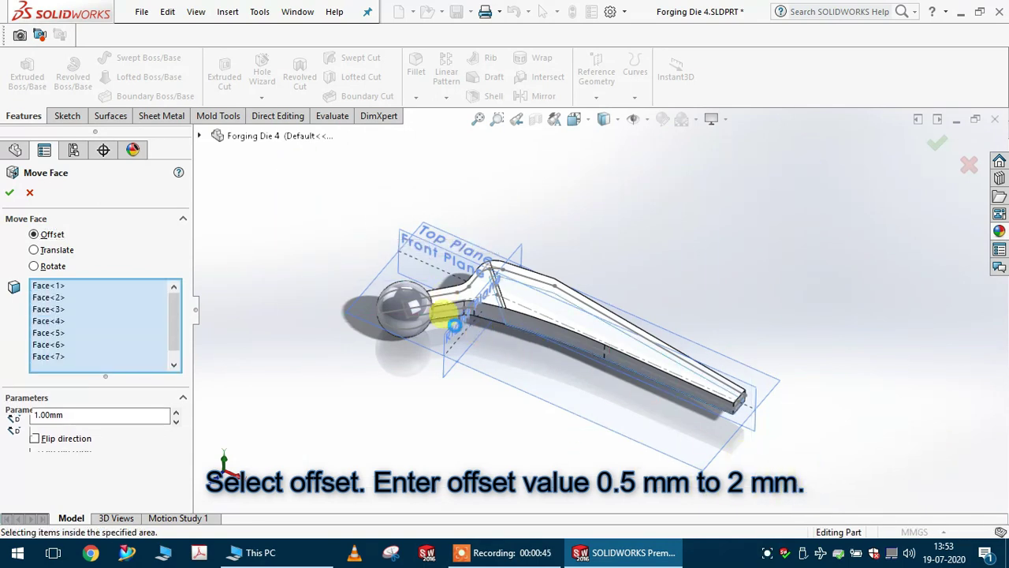
scroll(452, 322, "down", 5)
scroll(444, 249, "down", 3)
middle_click_drag(444, 237, 432, 130)
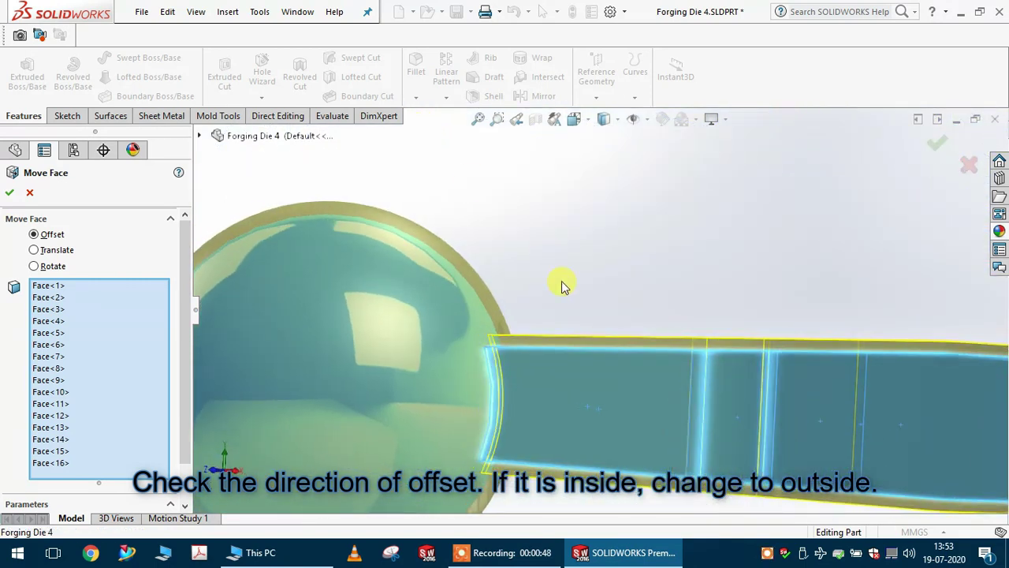
scroll(660, 327, "up", 8)
scroll(664, 354, "down", 3)
middle_click_drag(665, 354, 663, 444)
scroll(664, 439, "up", 1)
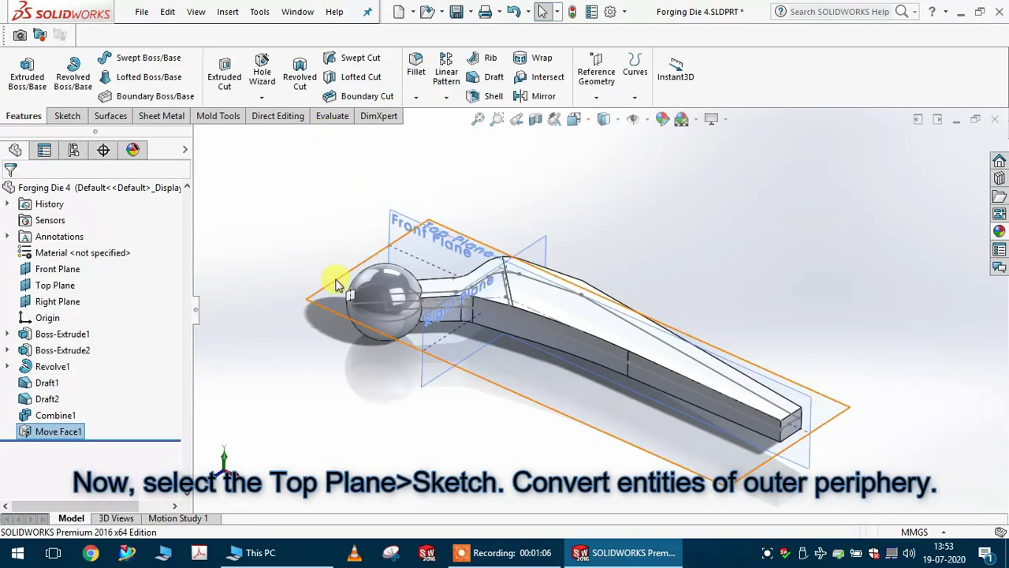
Start a sketch on the Top Plane and convert the tapered and arm portions' upper faces and the ball's silhouette edge into sketch entities.
left_click(337, 280)
left_click(394, 236)
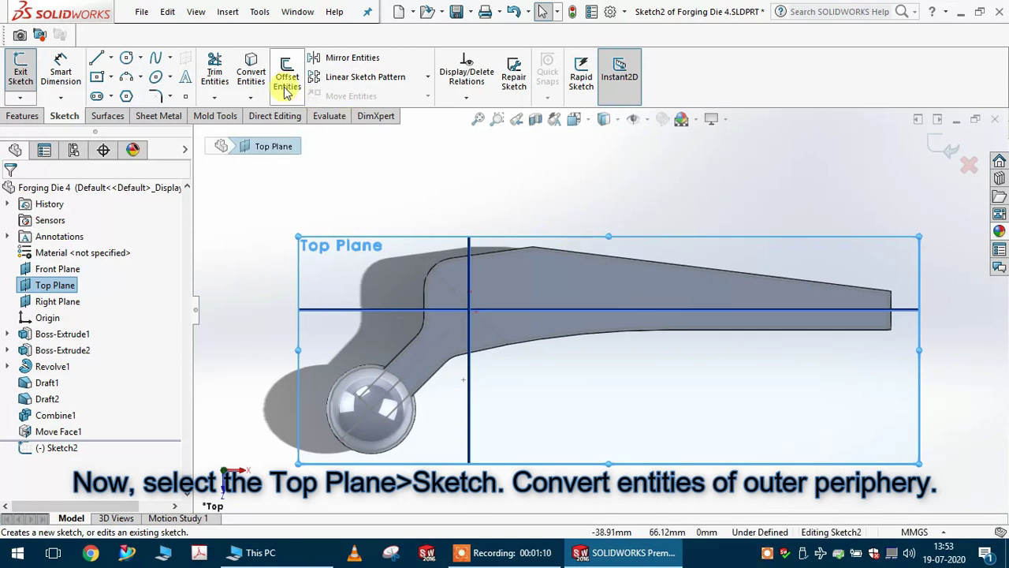
left_click(256, 78)
left_click(495, 279)
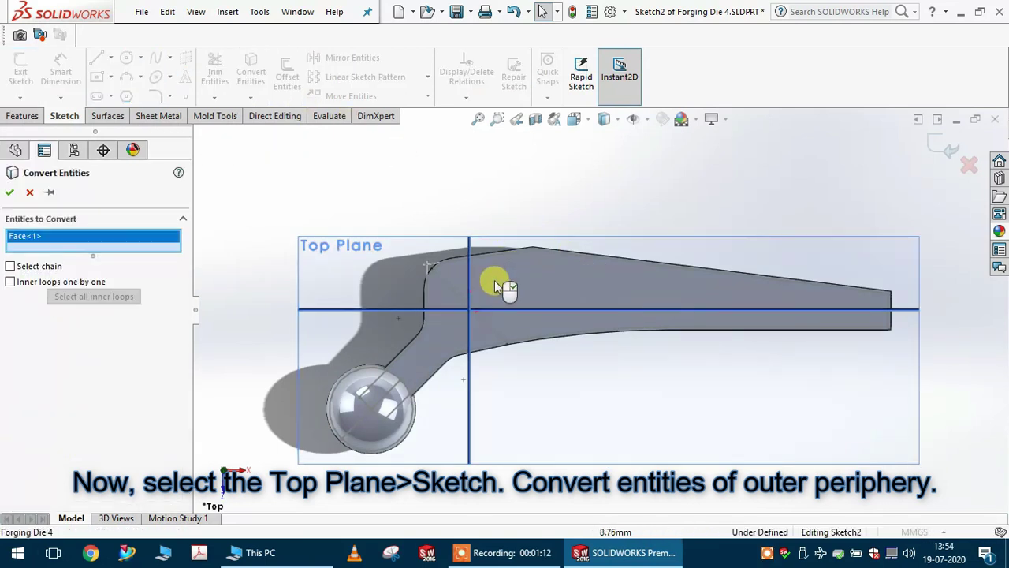
scroll(473, 287, "down", 2)
left_click(428, 309)
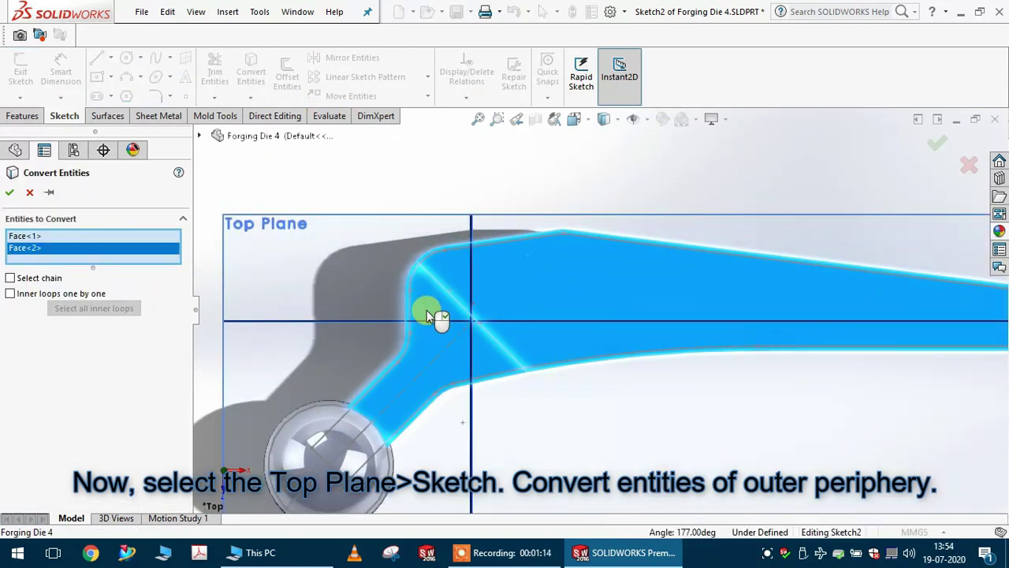
scroll(377, 412, "down", 3)
scroll(377, 406, "down", 3)
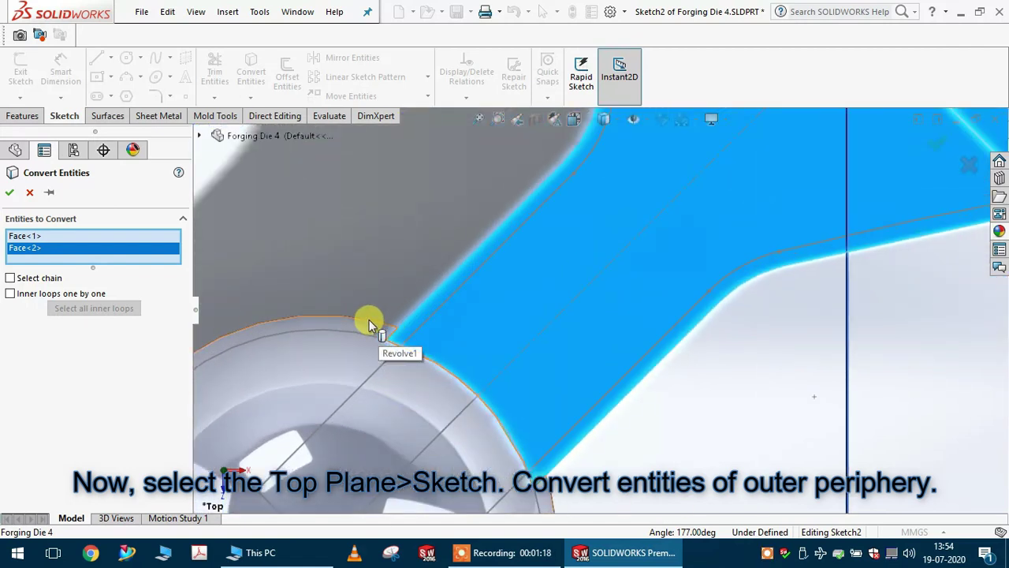
left_click(368, 323)
scroll(445, 321, "up", 4)
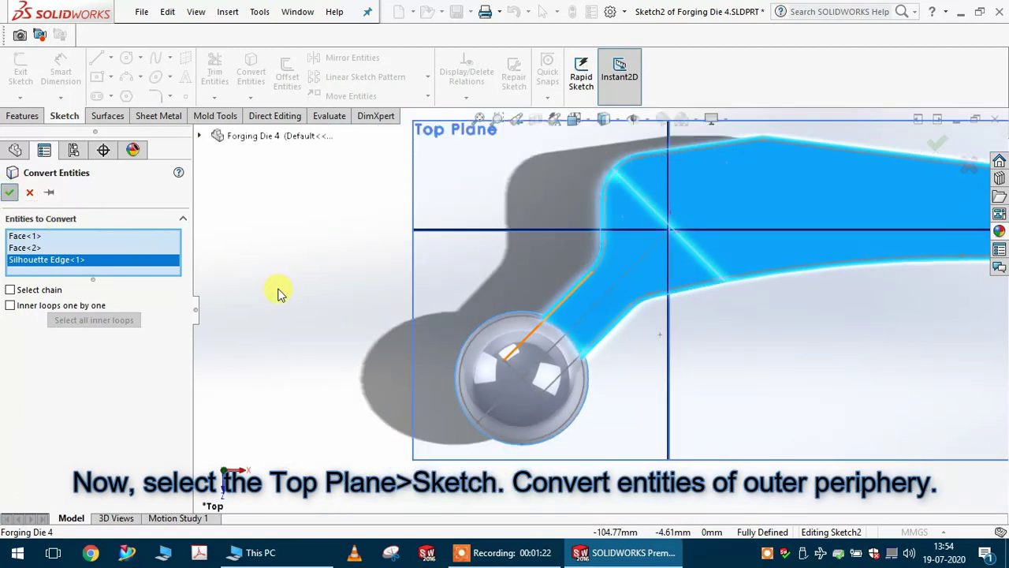
key("Return")
Trim the excess line ends where the arm outline meets the ball circle and check that the outline is closed.
scroll(619, 350, "down", 2)
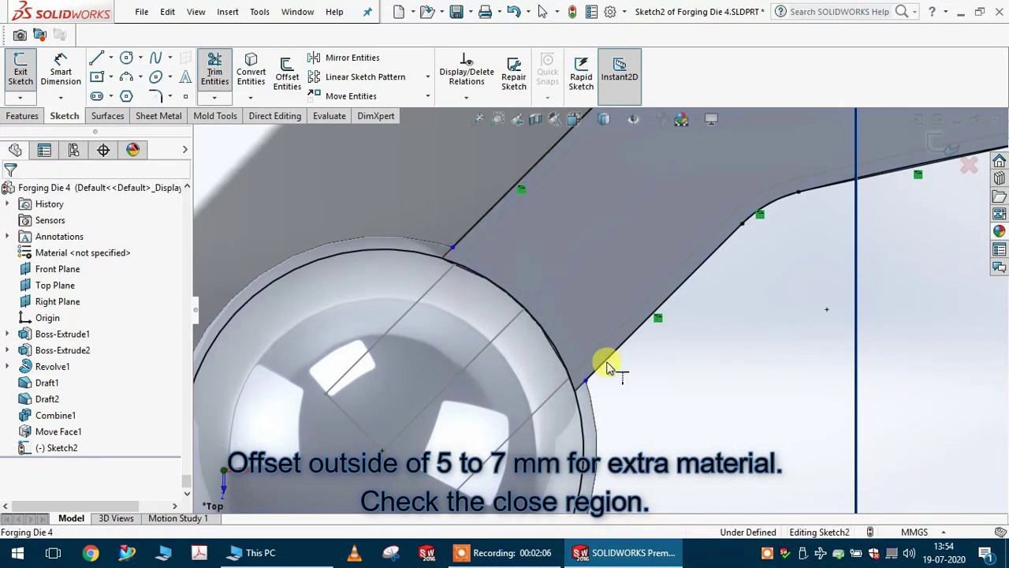
left_click(595, 380)
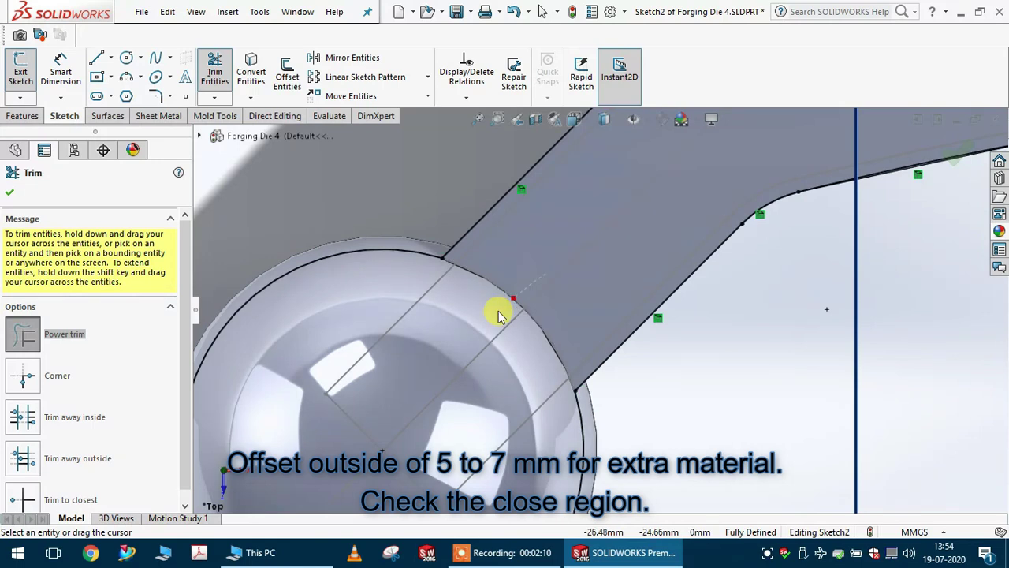
key("Escape")
scroll(488, 323, "down", 3)
middle_click_drag(484, 349, 462, 254)
scroll(597, 317, "up", 6)
scroll(702, 340, "down", 3)
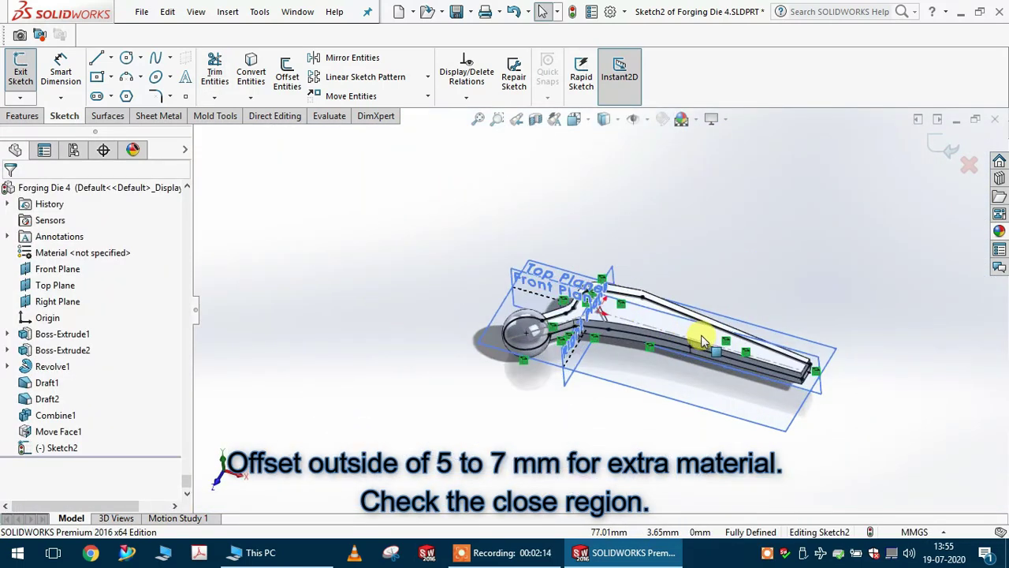
scroll(696, 334, "down", 2)
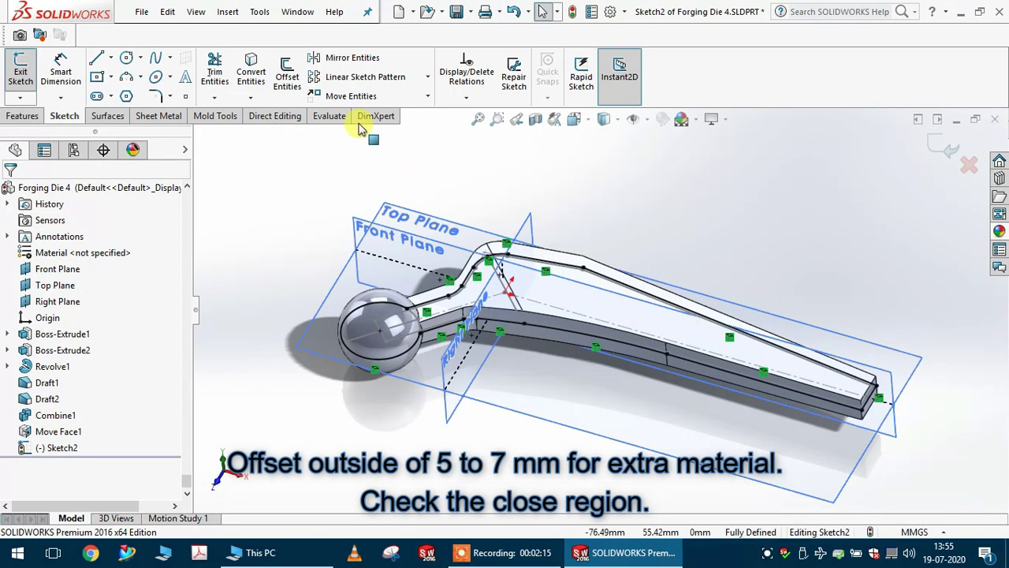
Offset the whole outline chain outward by 5 mm with a dimension added.
left_click(289, 77)
left_click(34, 281)
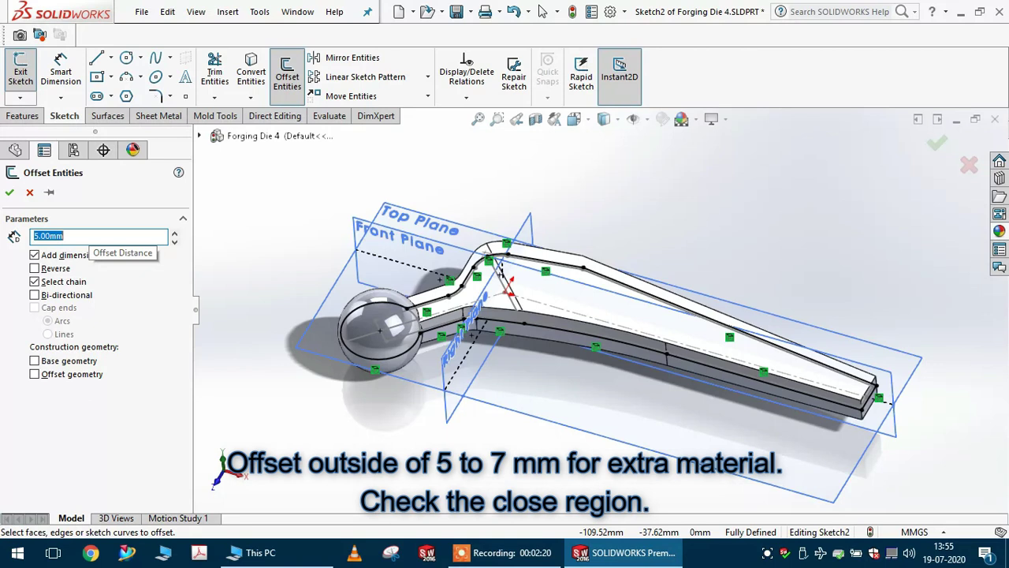
left_click(409, 357)
scroll(478, 315, "down", 3)
middle_click_drag(478, 317, 485, 338)
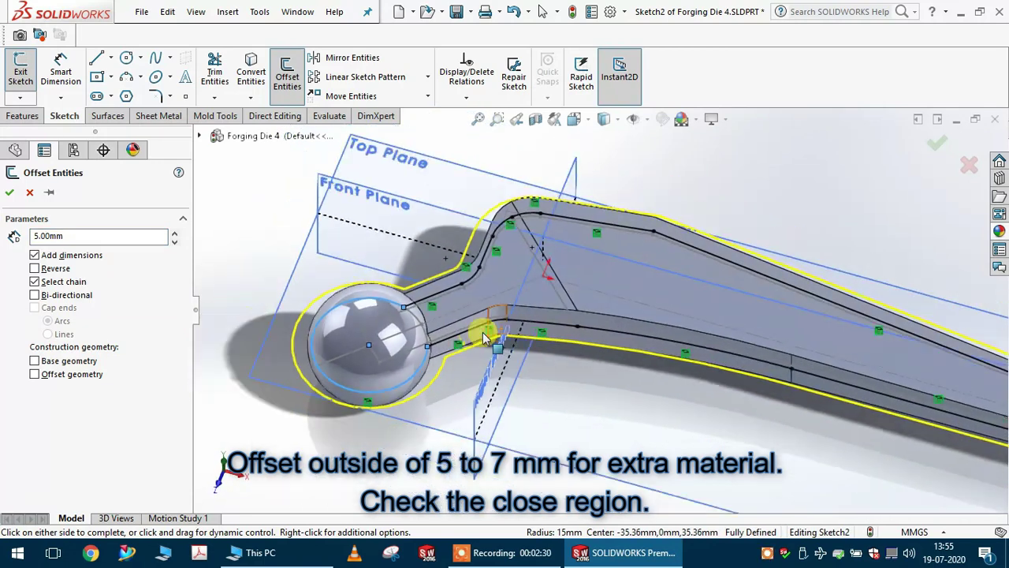
left_click(10, 193)
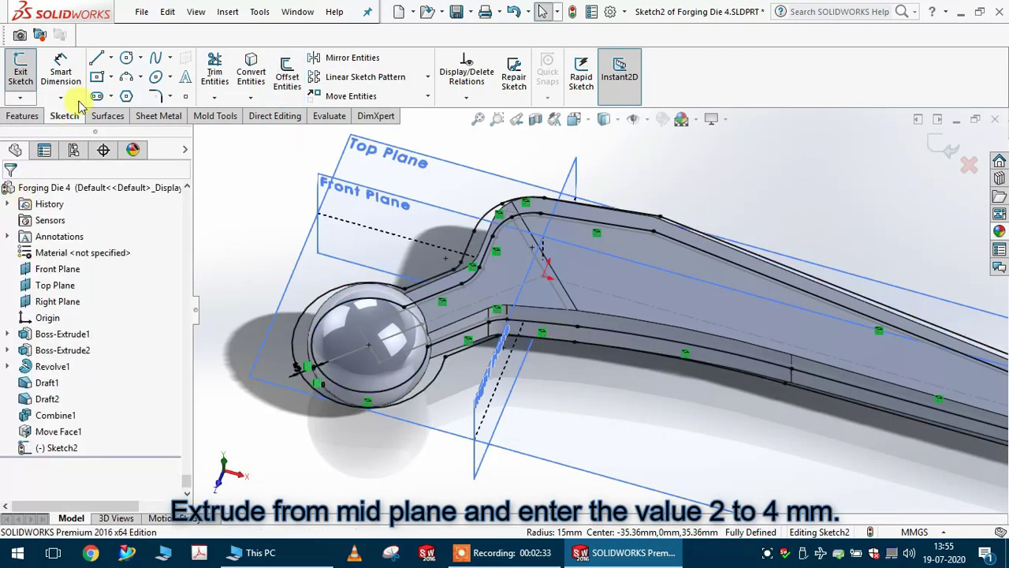
Set up a merged boss extrusion of the band between the two outlines, Mid Plane with a depth of 2 mm.
left_click(24, 116)
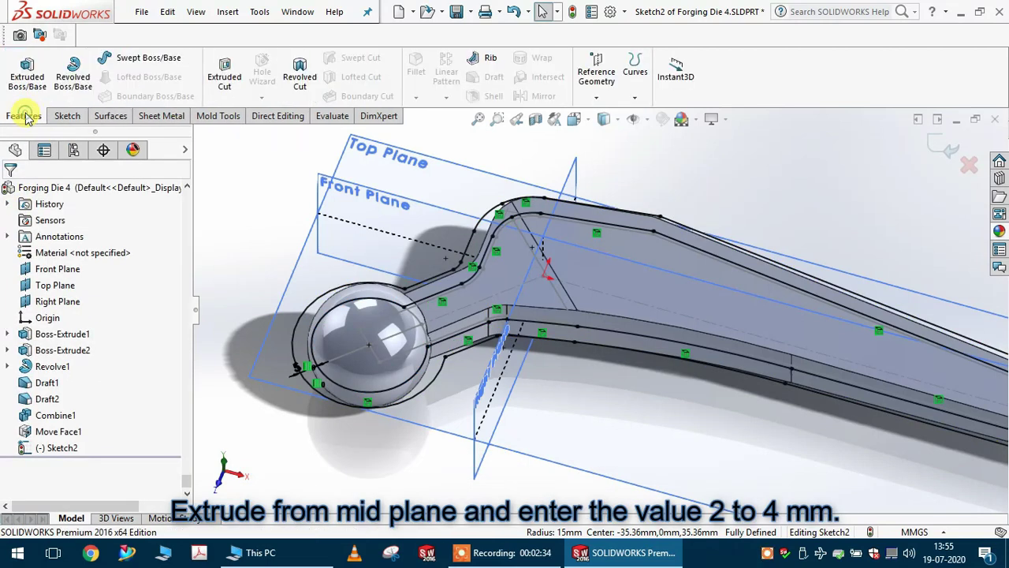
left_click(29, 88)
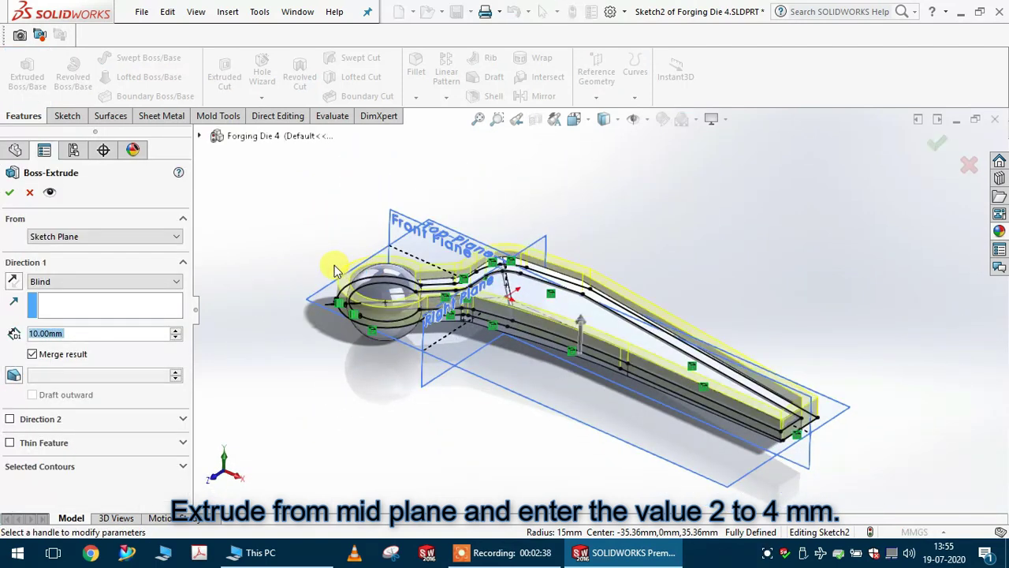
scroll(449, 303, "up", 1)
type("2")
key("Tab")
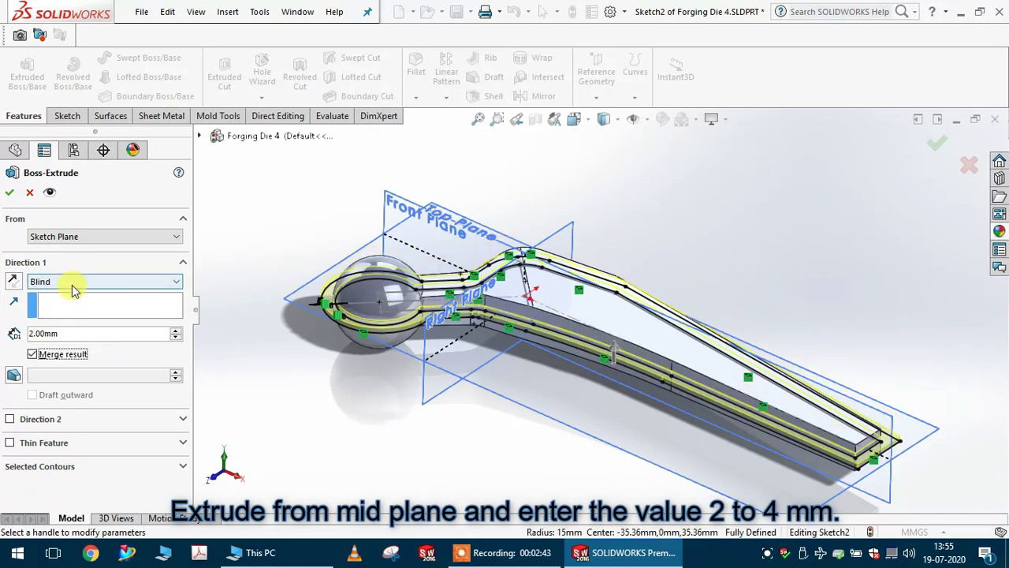
scroll(360, 296, "down", 2)
middle_click_drag(360, 296, 363, 207)
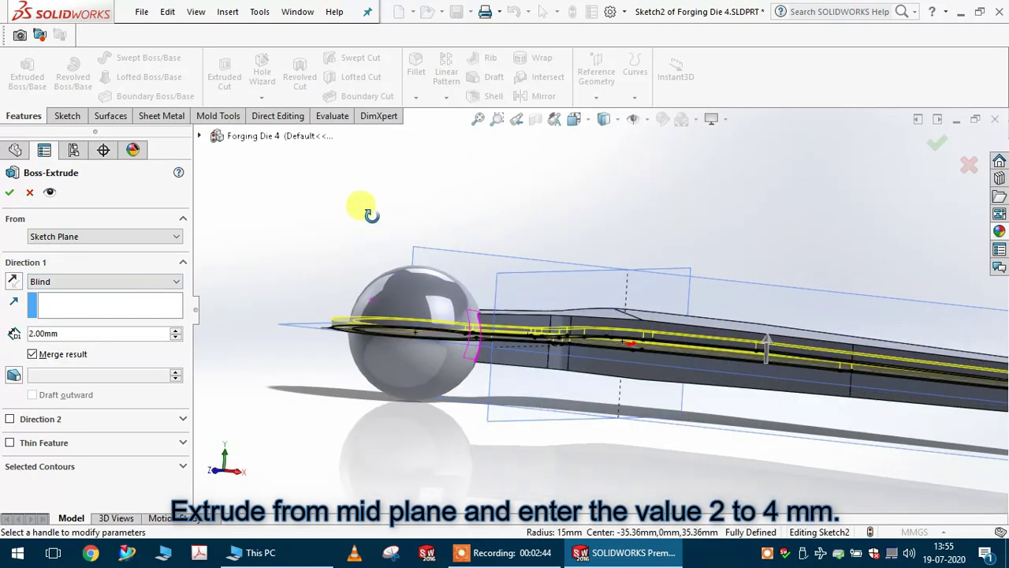
scroll(386, 272, "down", 2)
scroll(354, 394, "down", 3)
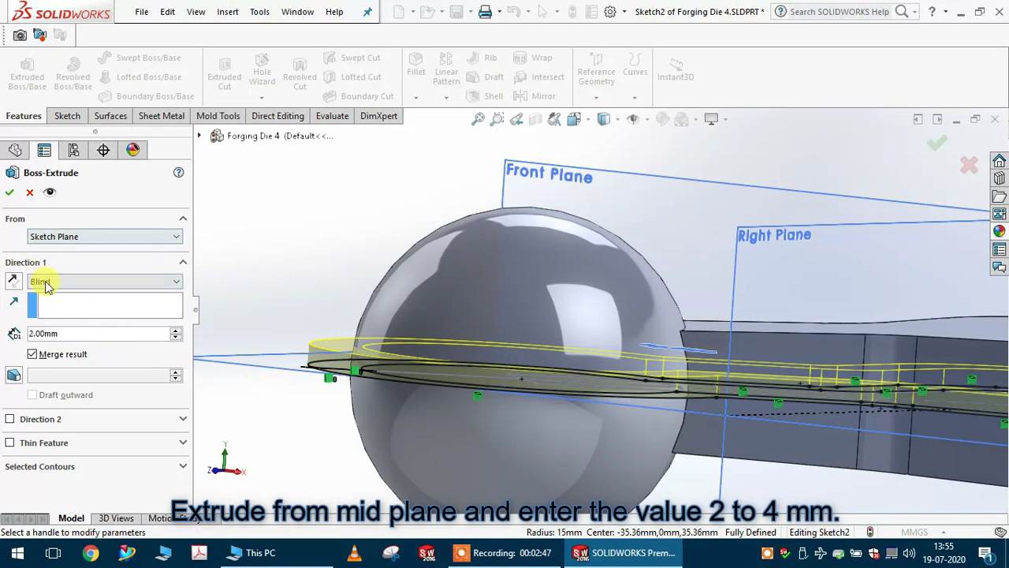
left_click(45, 281)
left_click(60, 350)
Check the extrusion preview around the ball and arm junction and create the flash boss.
mouse_move(539, 387)
middle_mouse_down()
mouse_move(531, 473)
mouse_move(549, 378)
middle_mouse_up()
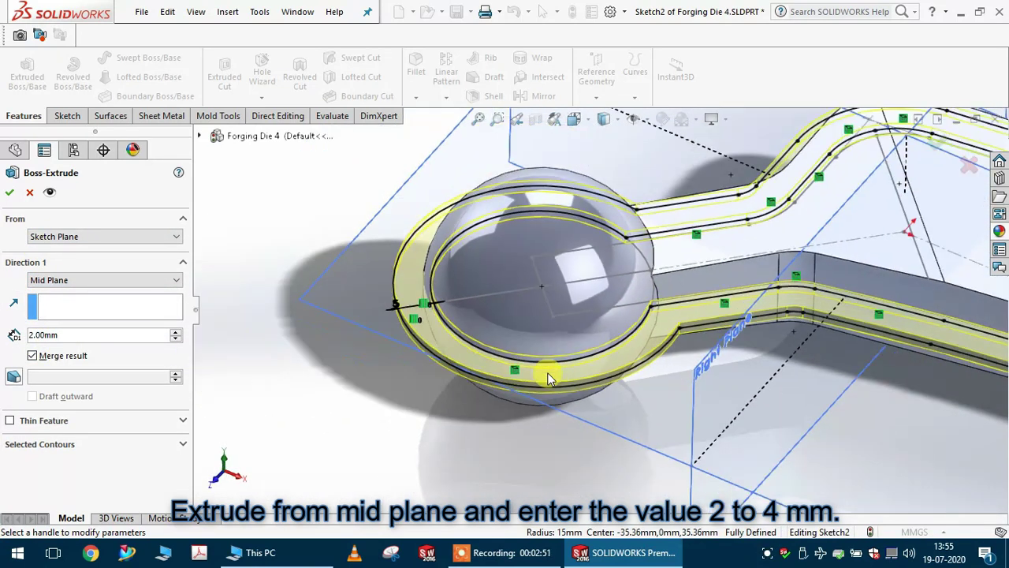
scroll(599, 327, "up", 3)
scroll(691, 336, "down", 5)
middle_click_drag(577, 380, 567, 328)
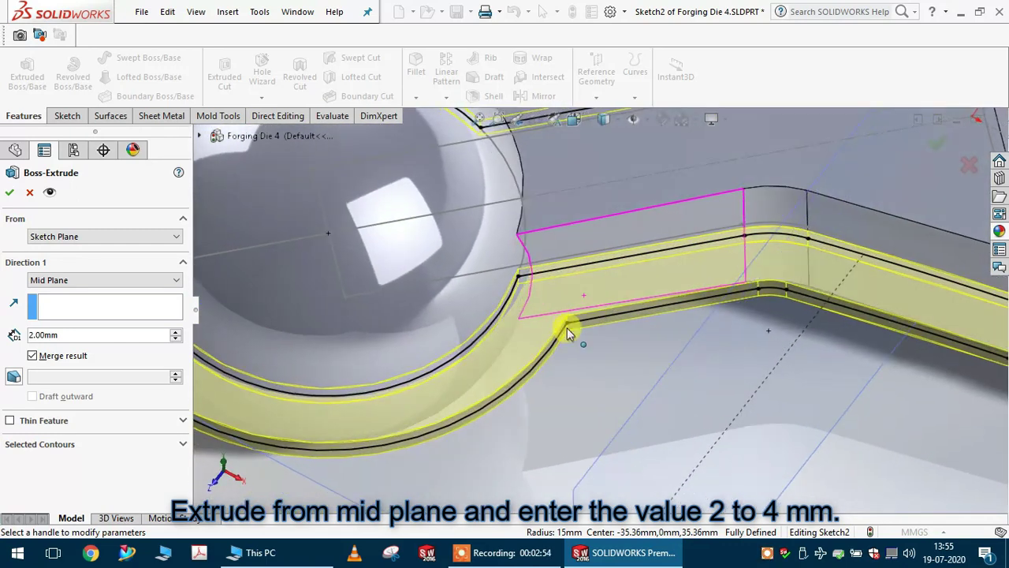
scroll(566, 328, "up", 11)
scroll(693, 321, "down", 1)
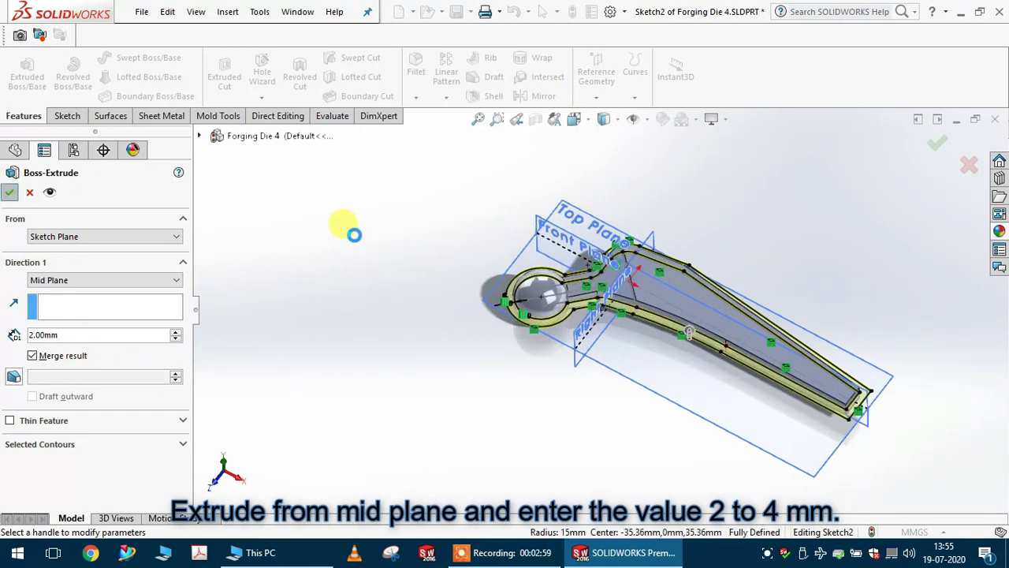
left_click(662, 287)
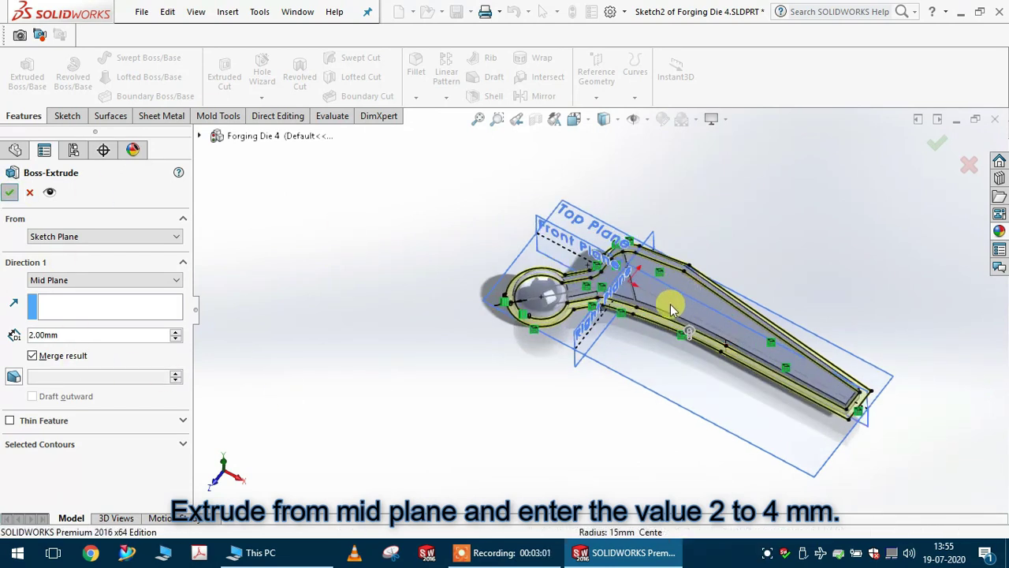
key("Return")
scroll(620, 358, "down", 3)
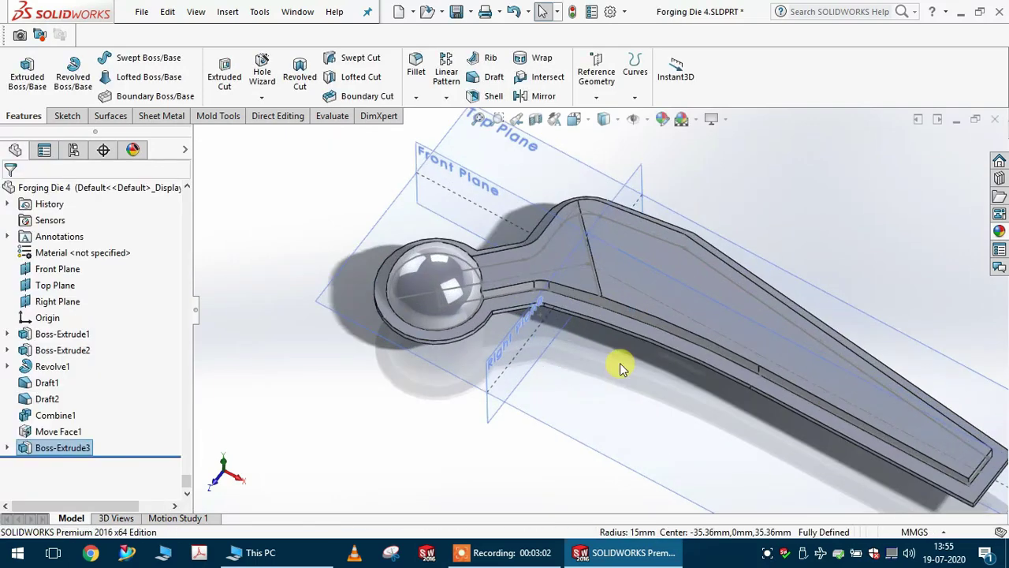
middle_click_drag(628, 338, 608, 364)
scroll(769, 307, "down", 1)
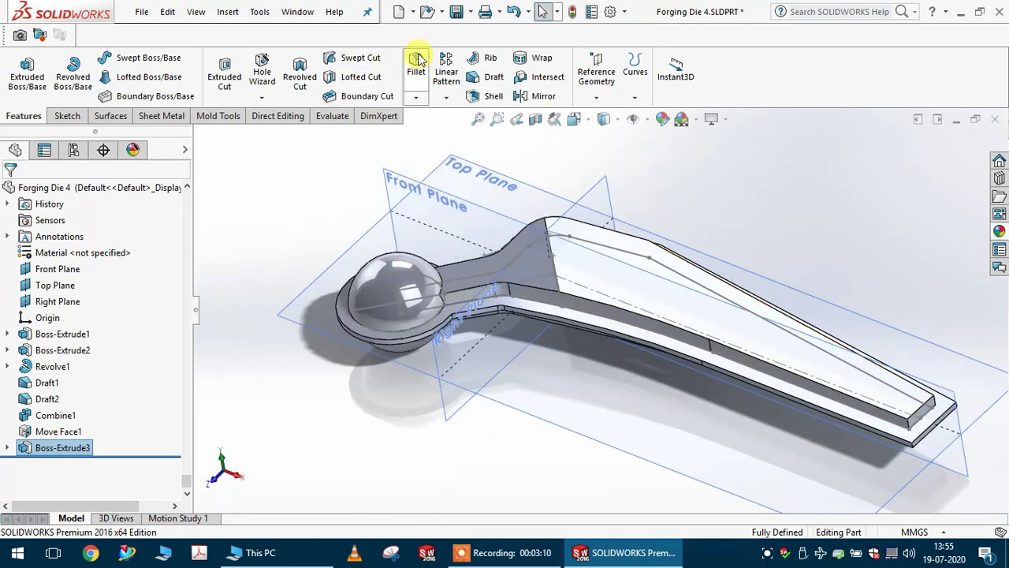
Set up a fillet with a 4 mm radius, then clear the arm edge picked for it.
scroll(552, 312, "down", 5)
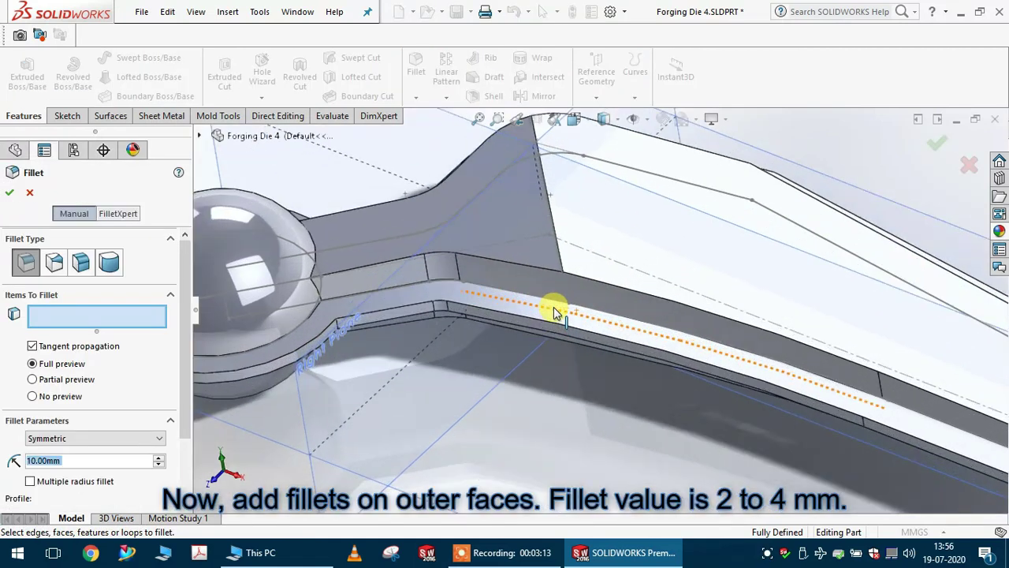
left_click(468, 241)
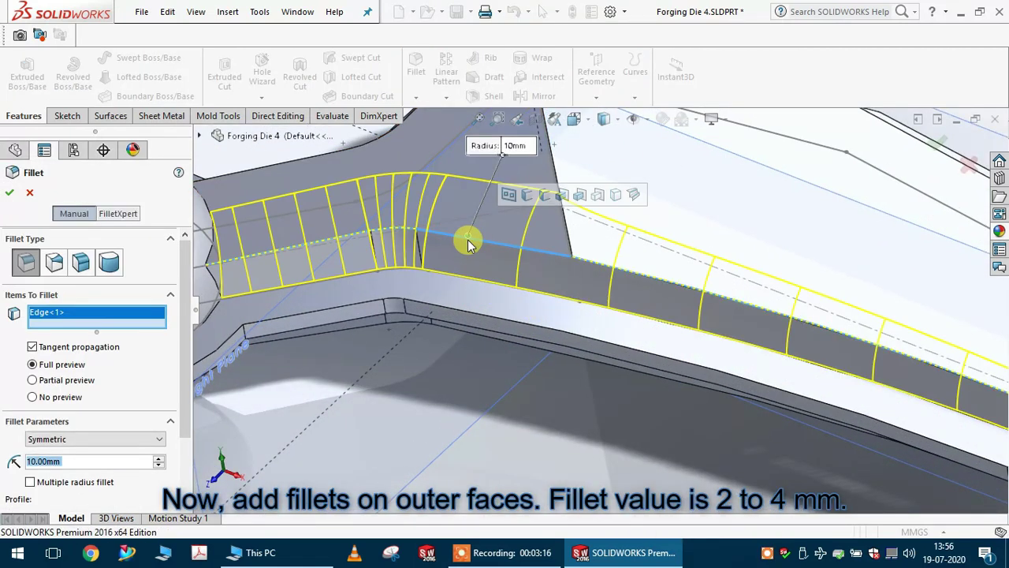
type("4")
key("Return")
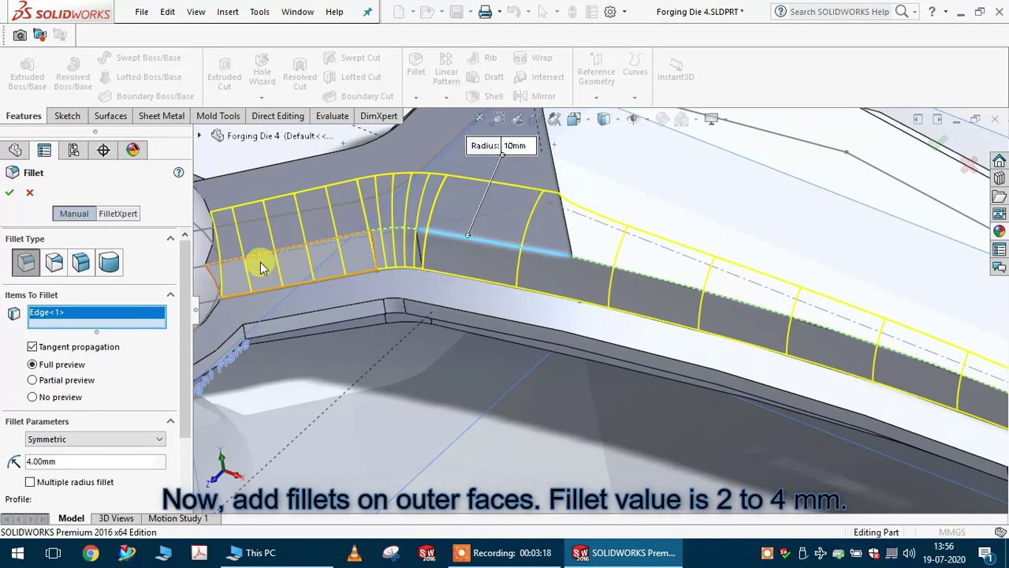
scroll(718, 319, "up", 5)
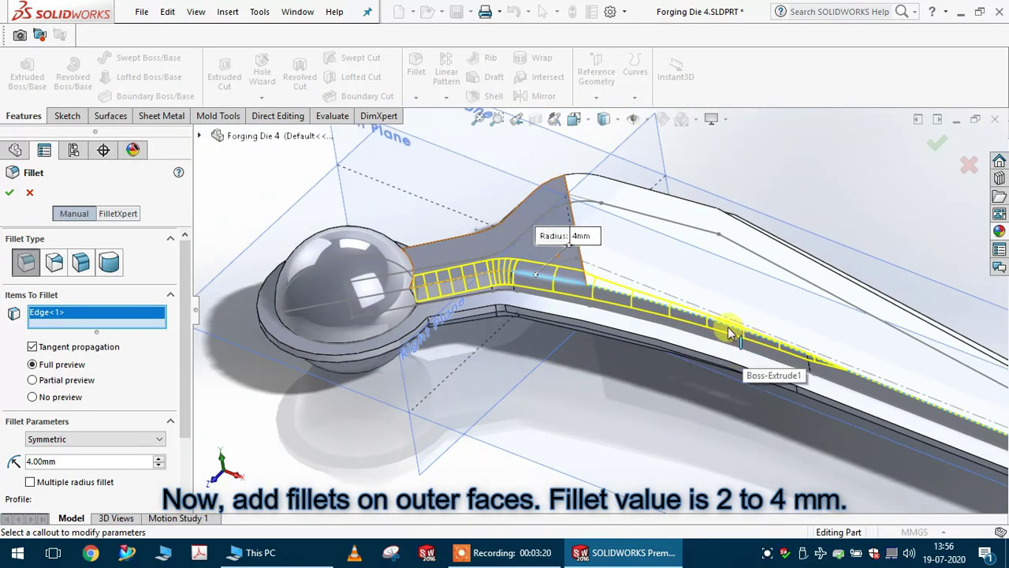
key("Delete")
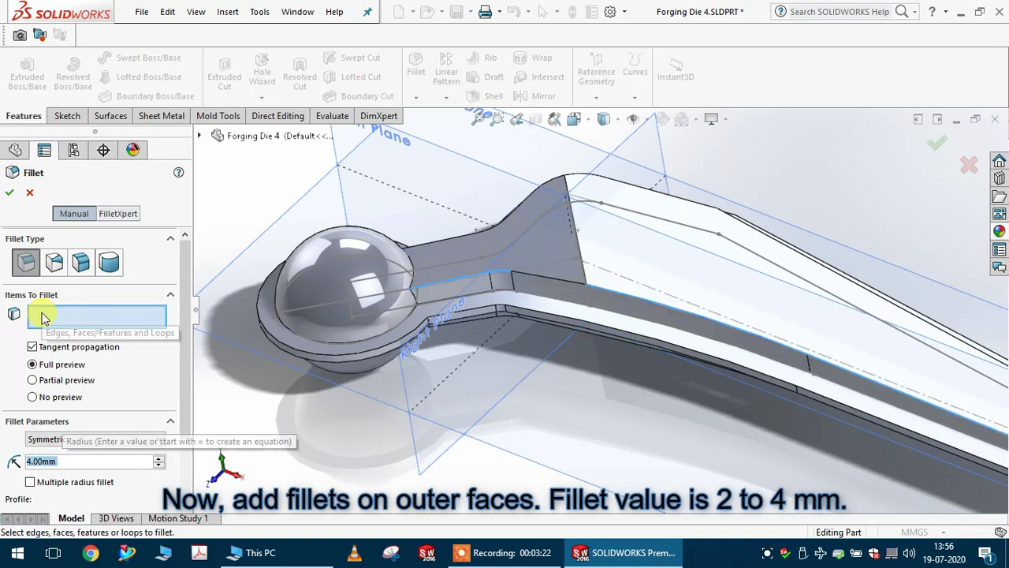
Select the arm's two upper faces for the 4 mm fillet, removing the sketch edge picked by mistake.
left_click(719, 266)
left_click(525, 232)
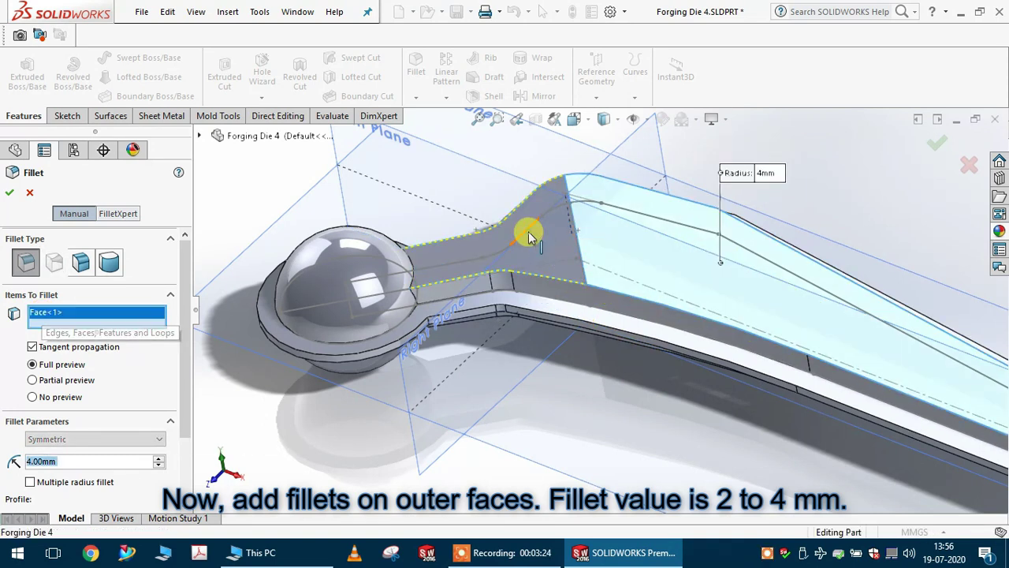
scroll(591, 297, "up", 2)
scroll(591, 281, "down", 5)
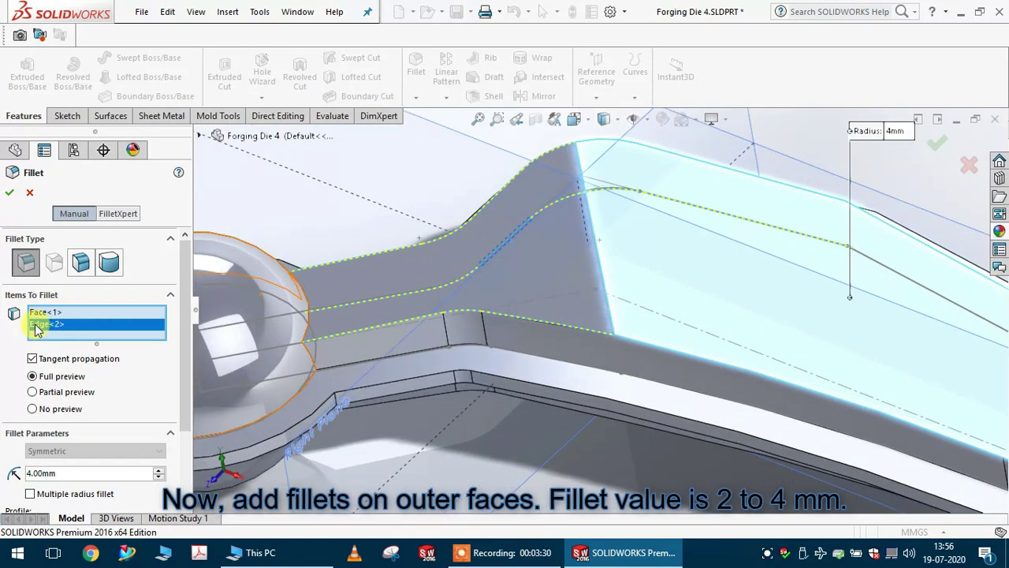
key("Delete")
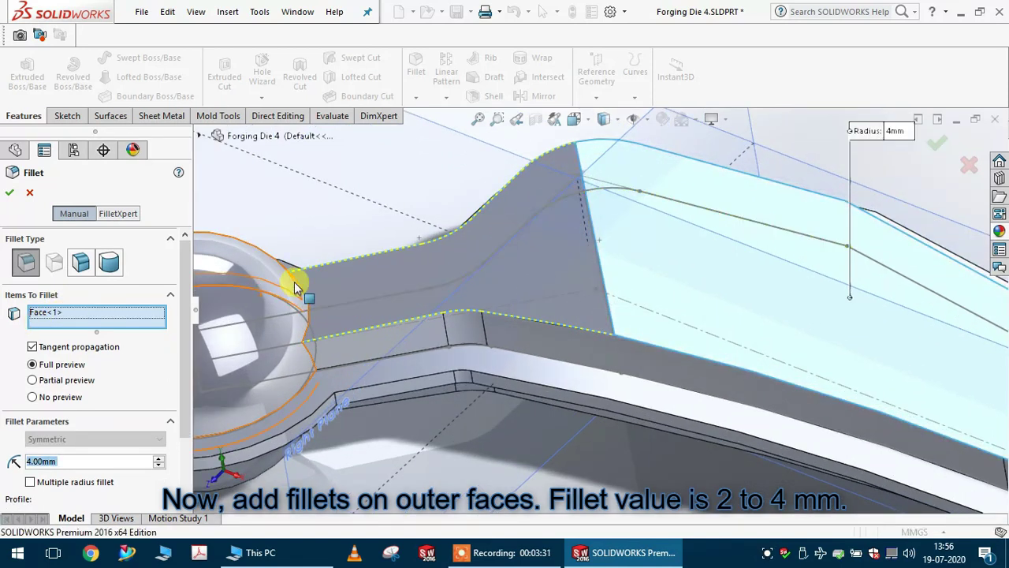
left_click(468, 260)
scroll(475, 261, "up", 8)
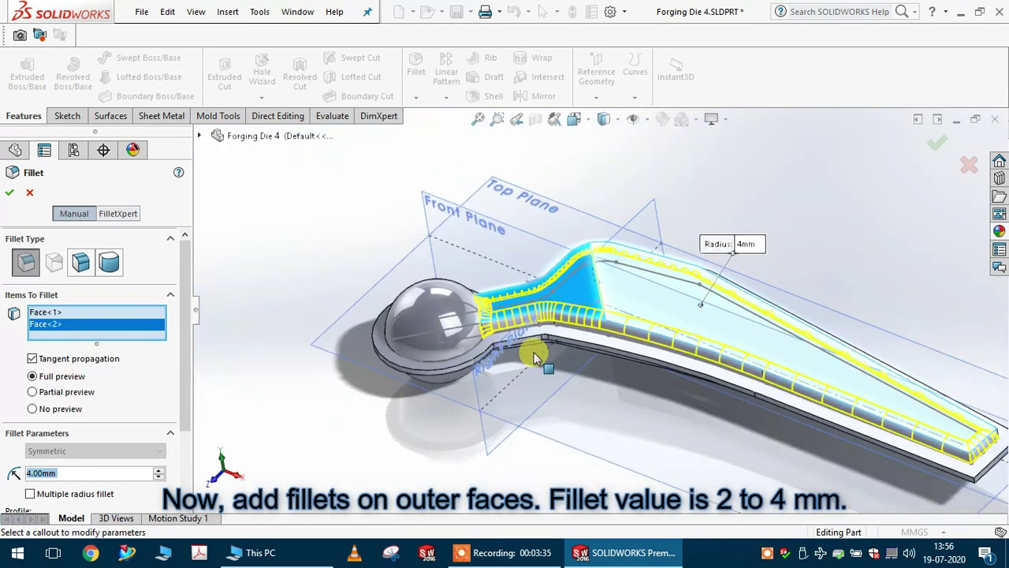
Add the arm's two underside faces to the 4 mm fillet selection.
middle_click_drag(582, 386, 603, 362)
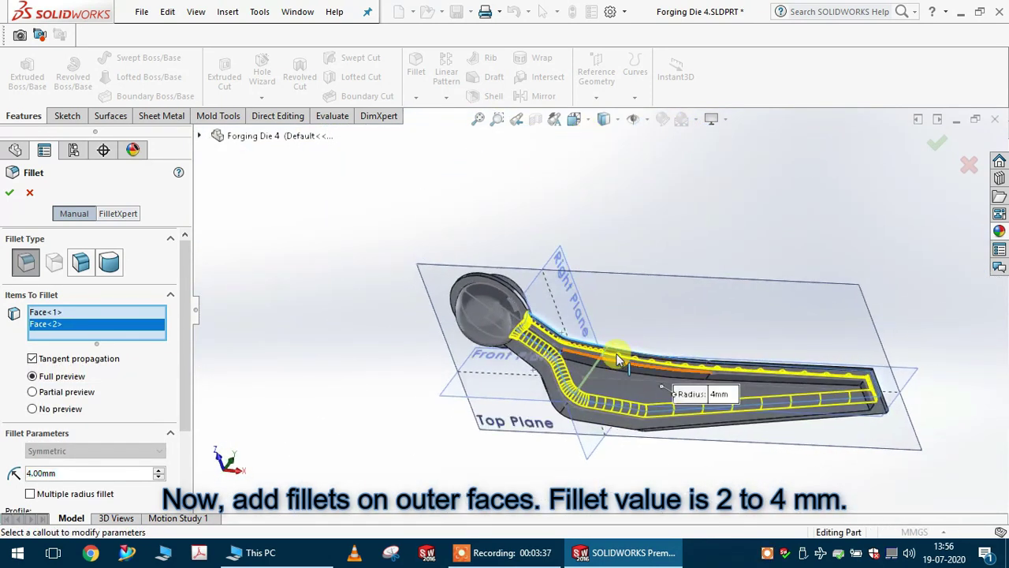
scroll(601, 386, "down", 5)
scroll(601, 384, "down", 2)
scroll(357, 396, "down", 3)
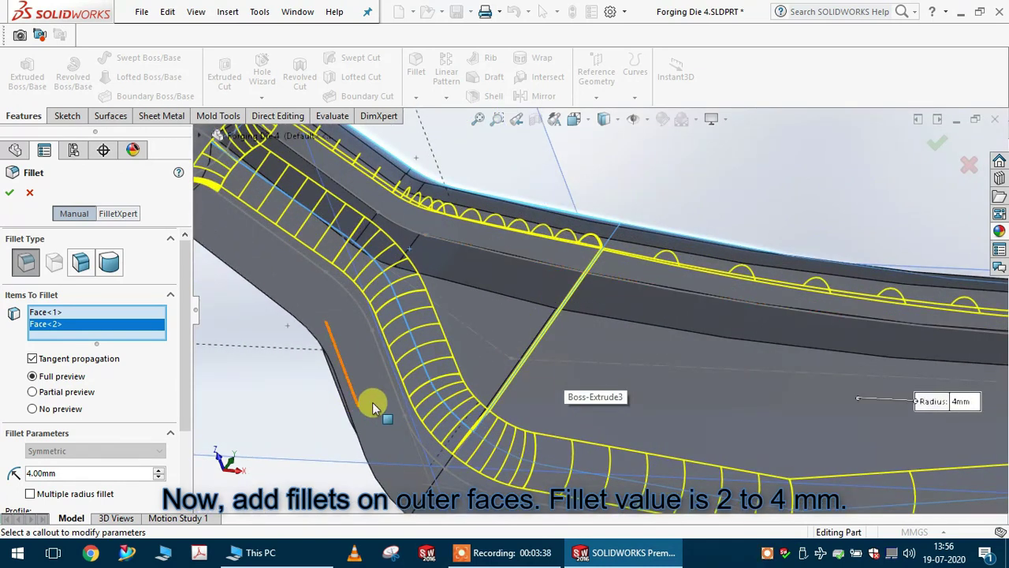
left_click(376, 411)
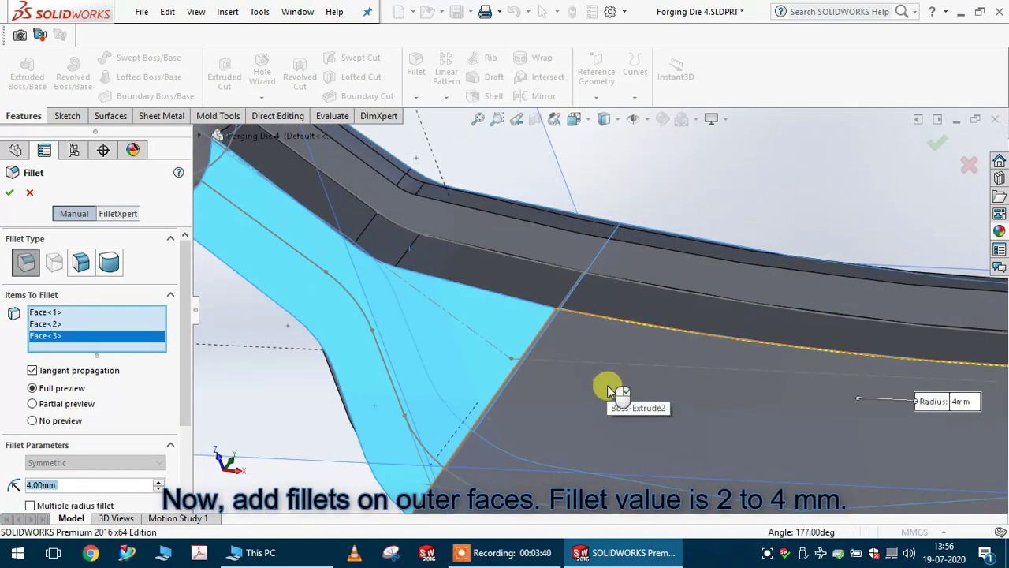
left_click(607, 384)
scroll(614, 395, "up", 3)
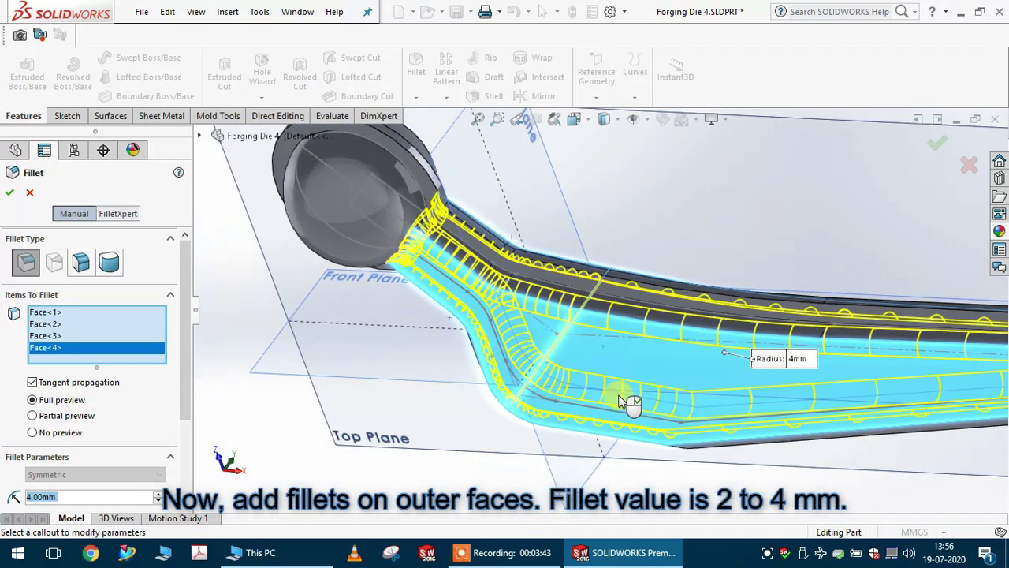
Add the four short corner edges at the arm's narrow tip, above and below the flash, to the fillet.
scroll(623, 398, "up", 2)
scroll(777, 333, "down", 6)
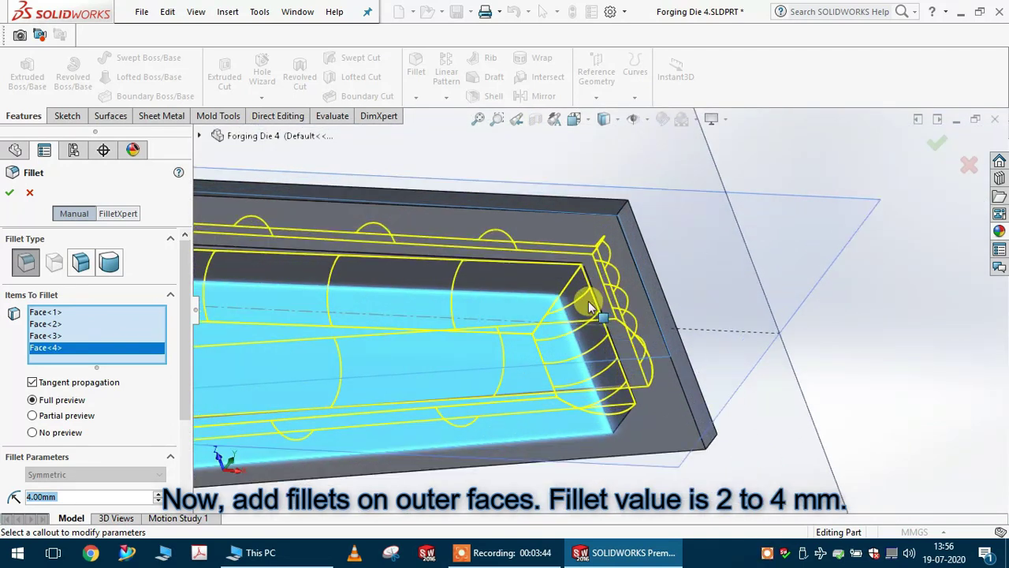
scroll(588, 301, "down", 2)
left_click(564, 274)
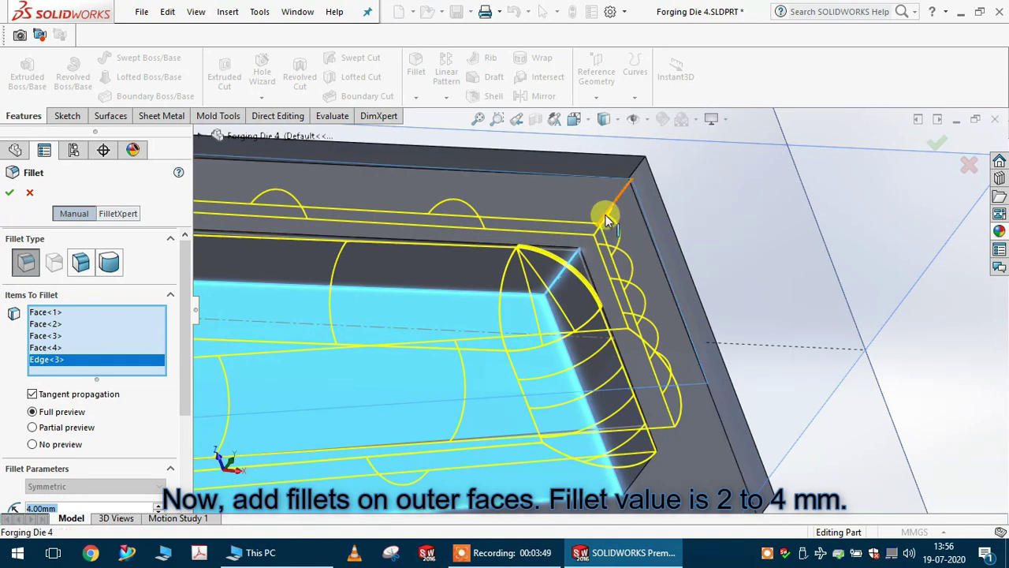
left_click(606, 218)
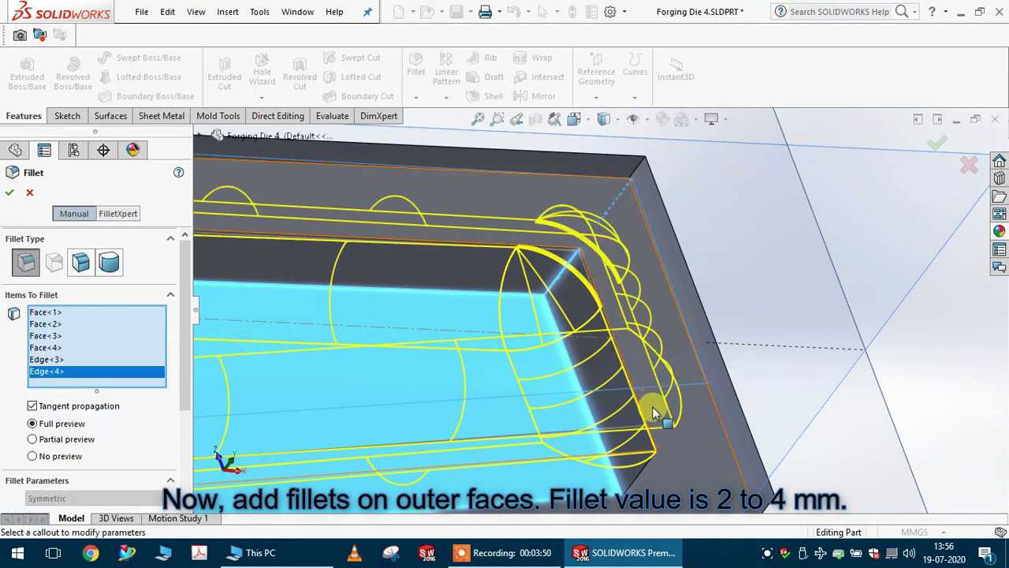
left_click(683, 426)
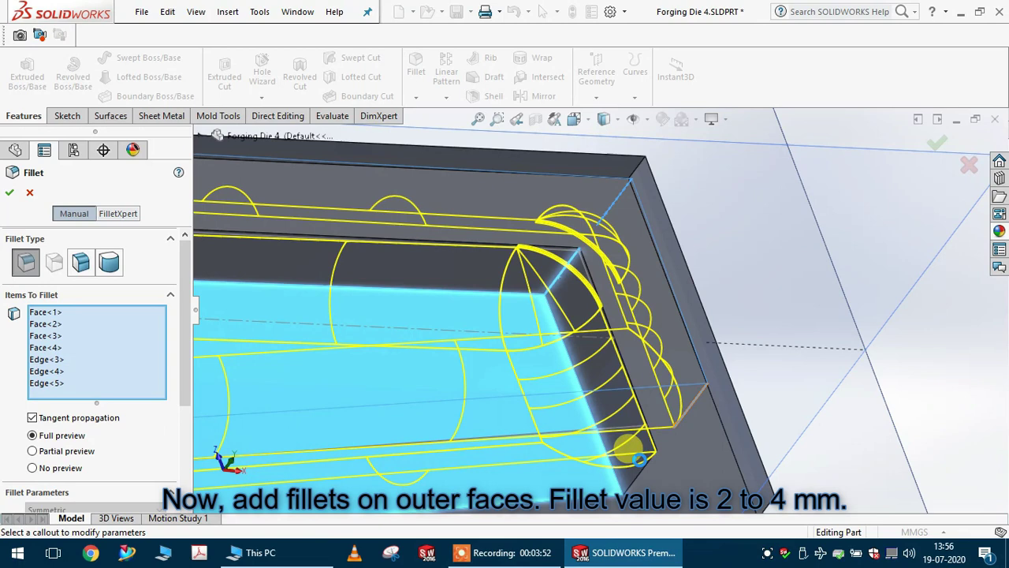
left_click(639, 478)
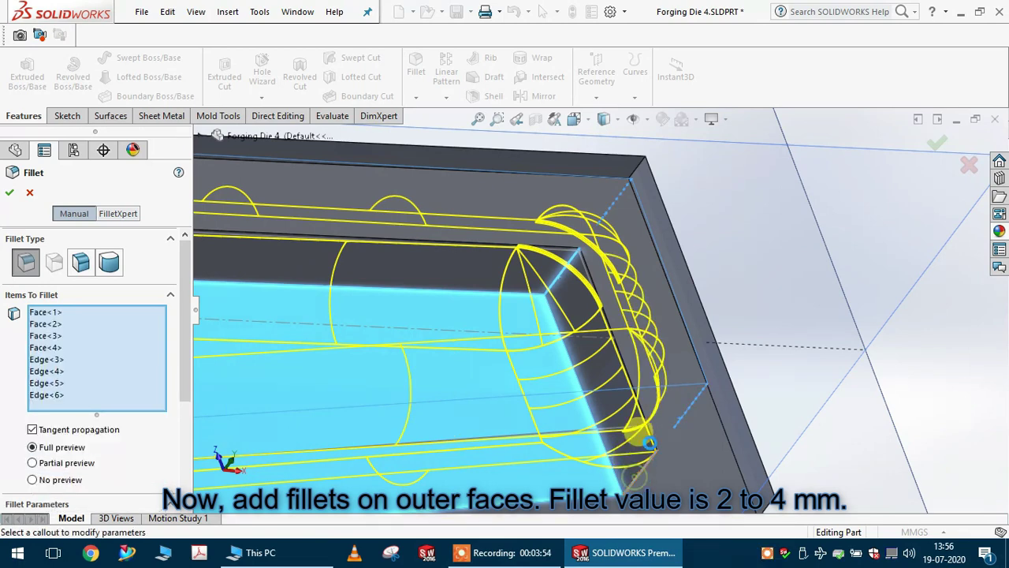
Check the fillet preview along the whole arm and create the 4 mm fillet.
middle_click_drag(689, 353, 592, 407)
scroll(592, 408, "up", 12)
scroll(511, 216, "down", 3)
scroll(511, 219, "down", 8)
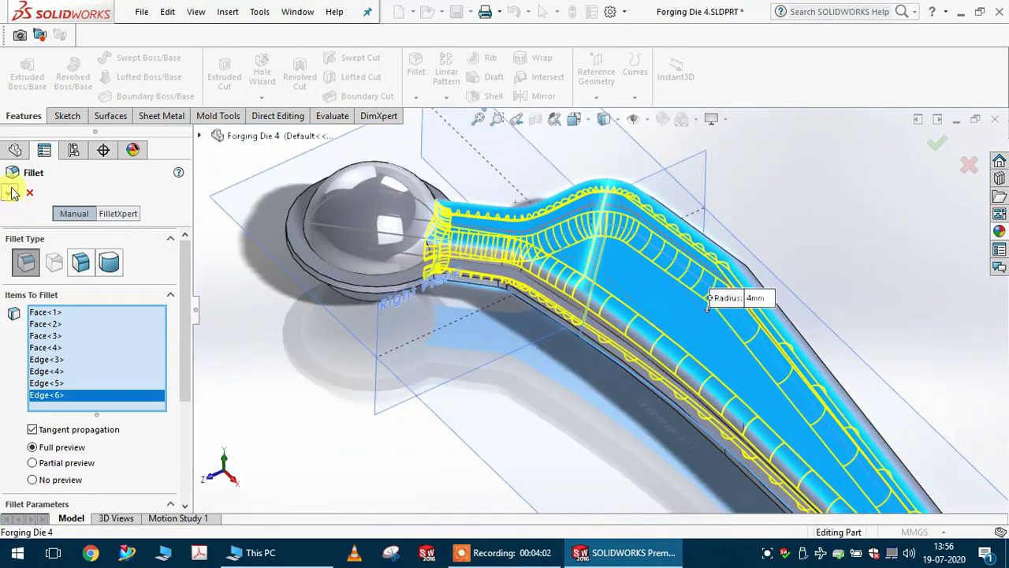
left_click(10, 193)
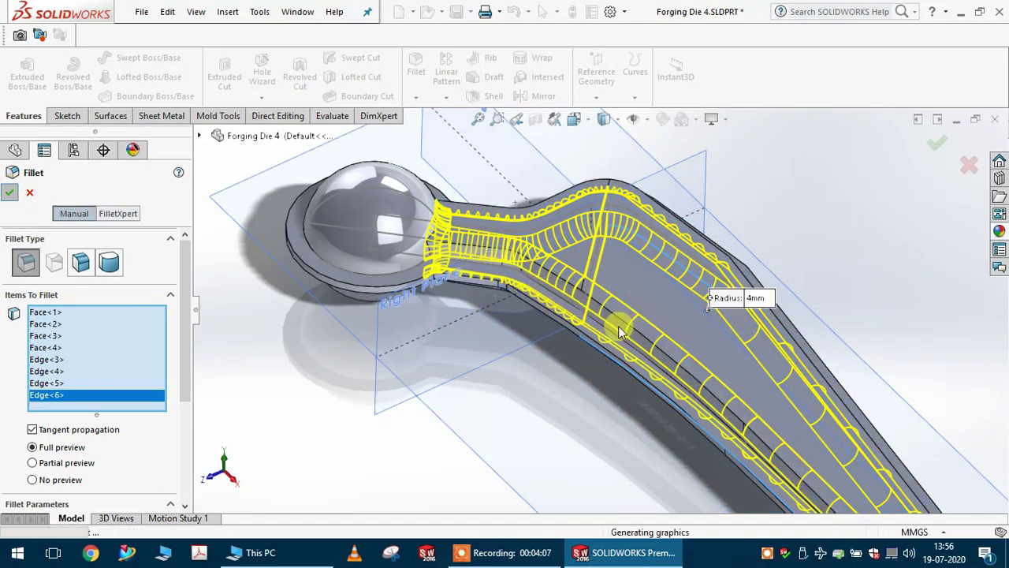
Hide the reference planes and sketches so only the solid part is displayed.
middle_click_drag(619, 319, 609, 229)
left_click(648, 120)
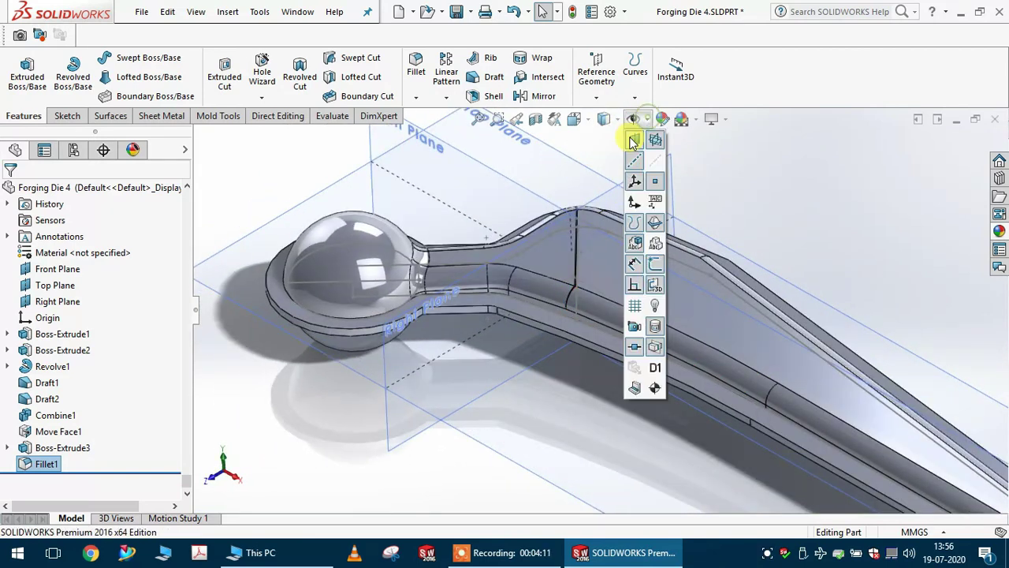
left_click(655, 182)
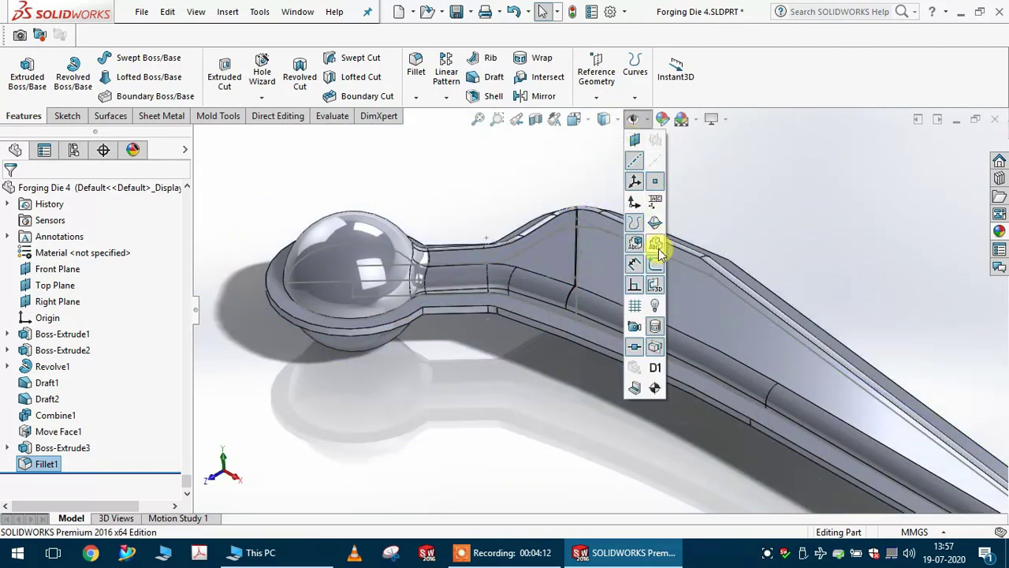
mouse_move(473, 349)
middle_mouse_down()
mouse_move(462, 271)
mouse_move(475, 347)
middle_mouse_up()
scroll(595, 353, "up", 4)
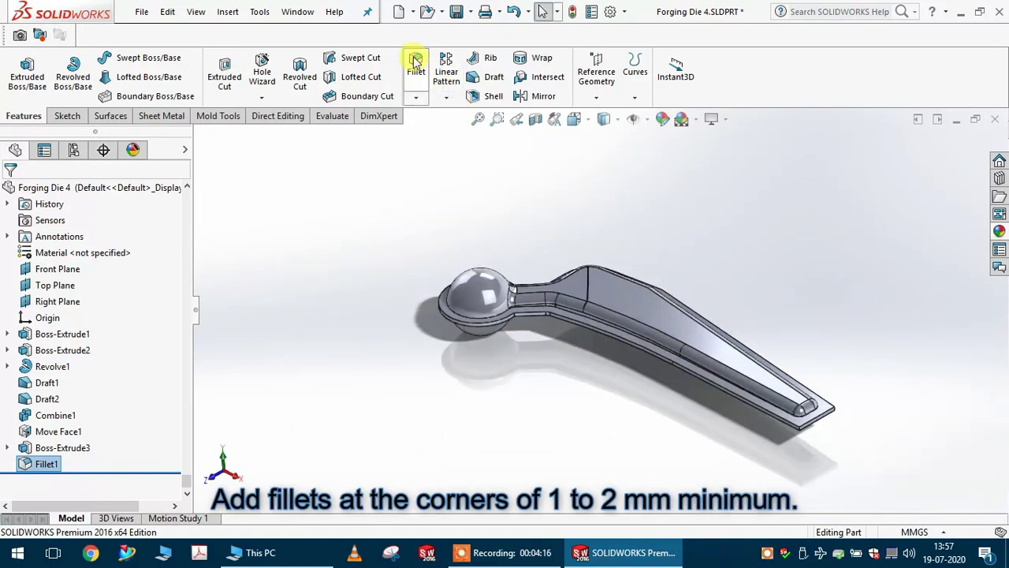
Set up a 2 mm fillet on the upper edge chain where the arm and ball meet the flash.
scroll(569, 315, "down", 8)
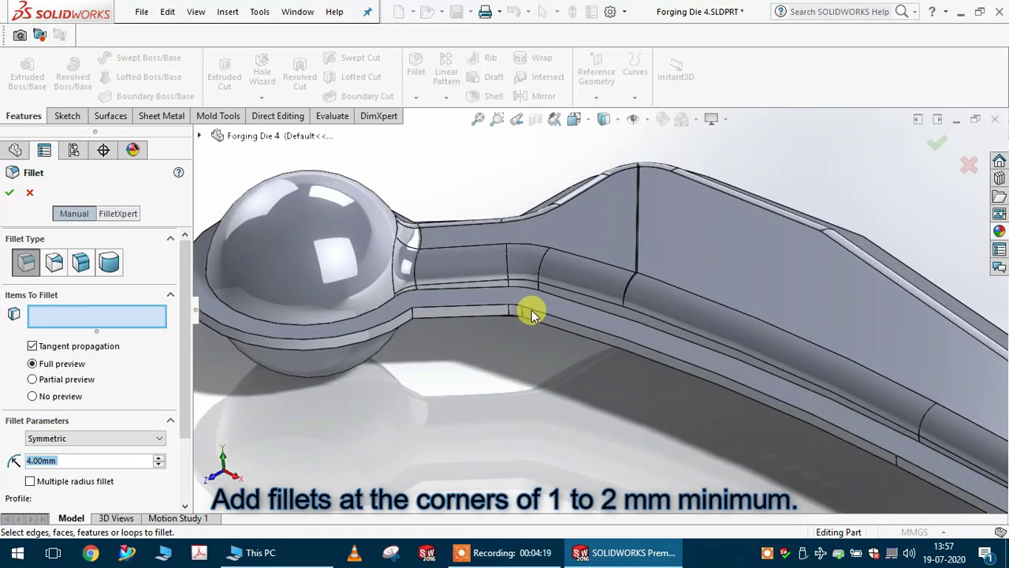
left_click(491, 269)
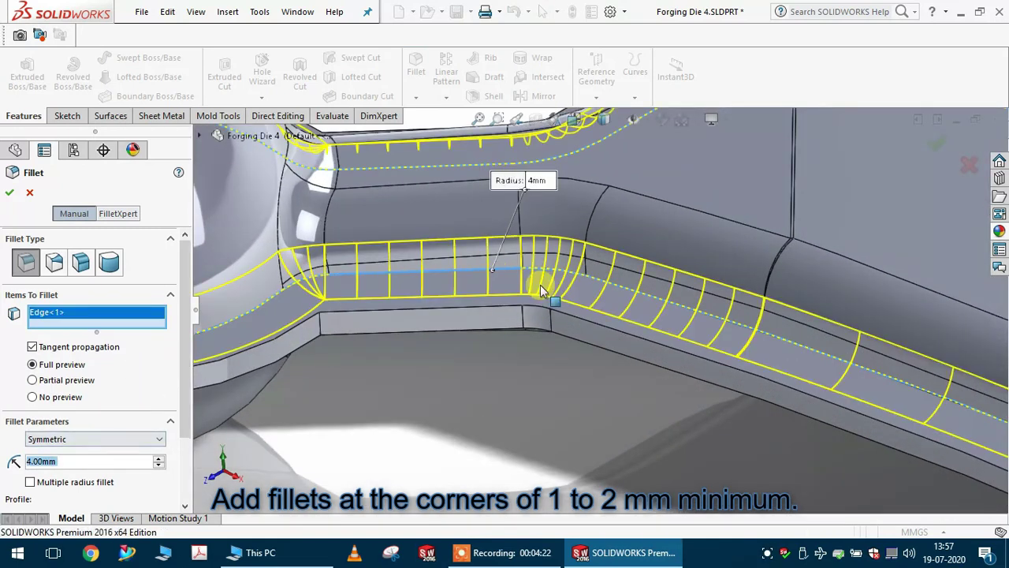
scroll(541, 290, "up", 8)
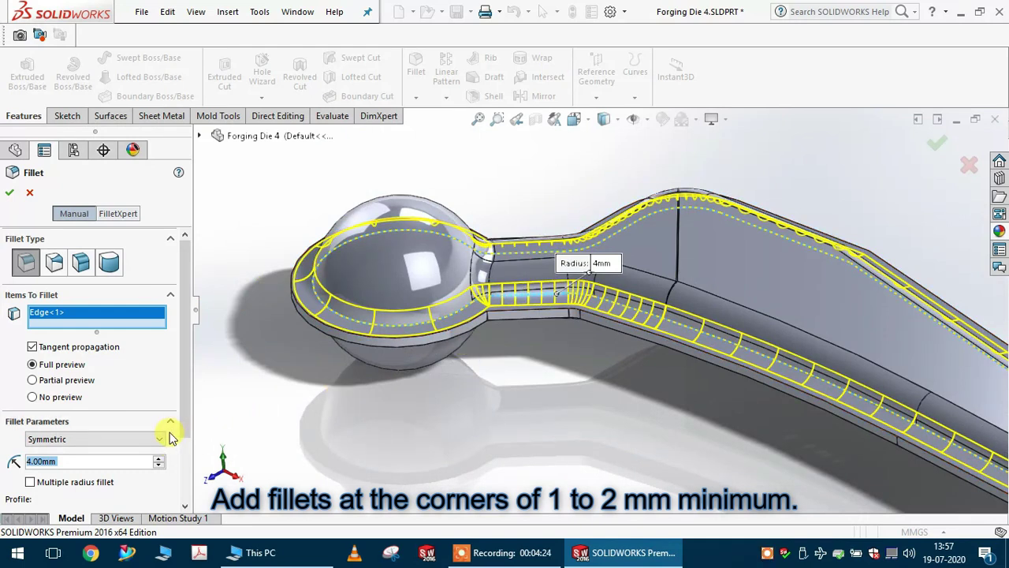
type("2")
key("Return")
Add the matching underside edge where the ball meets the flash and create the 2 mm fillet.
middle_click_drag(552, 371, 694, 169)
scroll(566, 367, "down", 4)
middle_click_drag(718, 393, 591, 247)
scroll(560, 254, "down", 3)
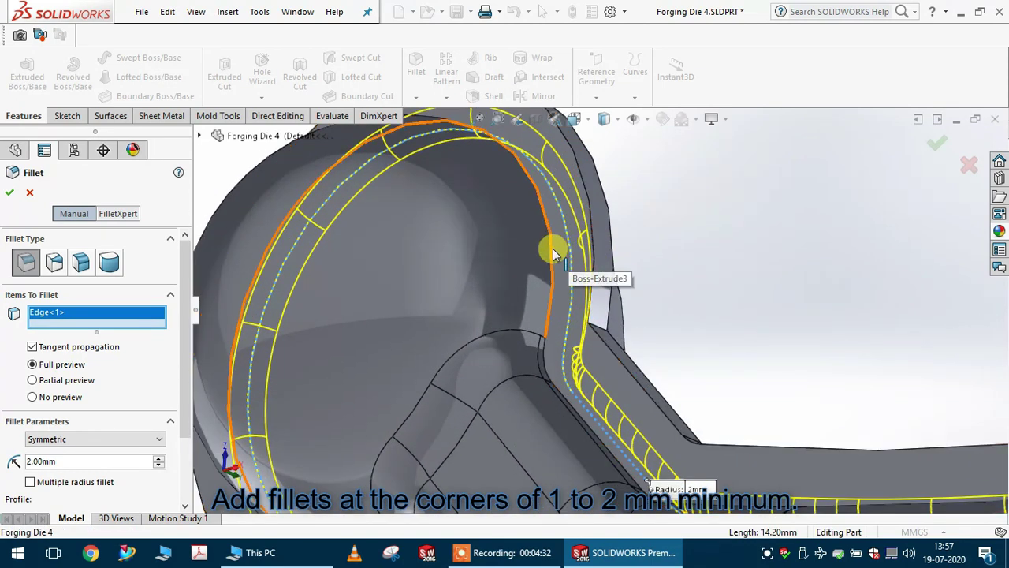
left_click(553, 249)
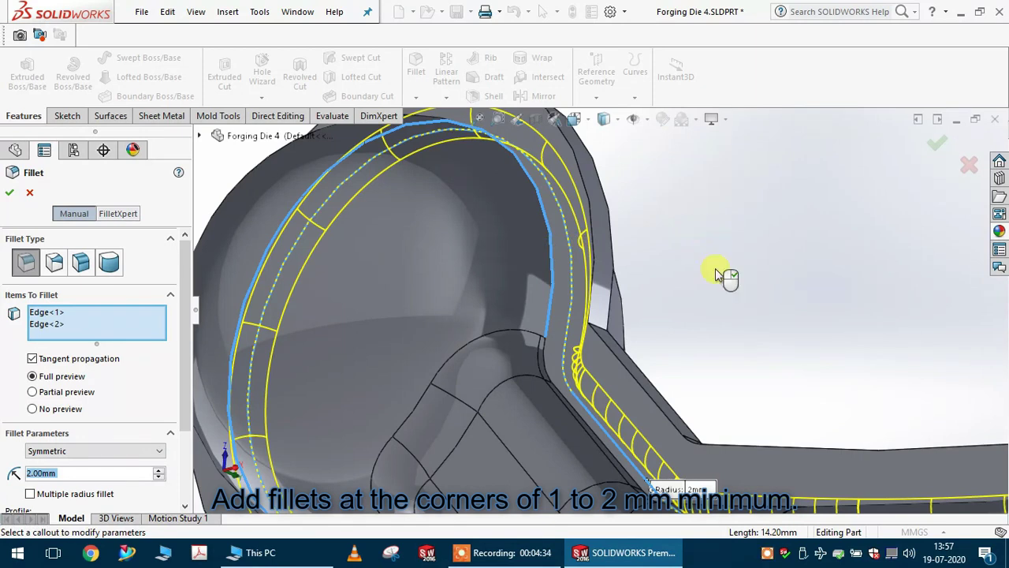
scroll(717, 273, "up", 8)
middle_click_drag(643, 294, 867, 410)
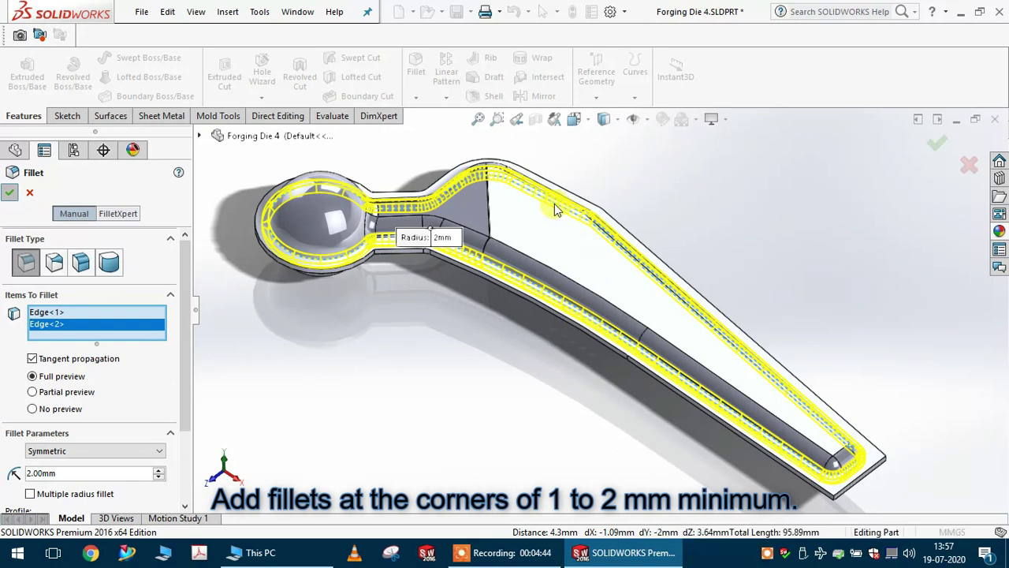
key("Return")
middle_click_drag(552, 260, 680, 332)
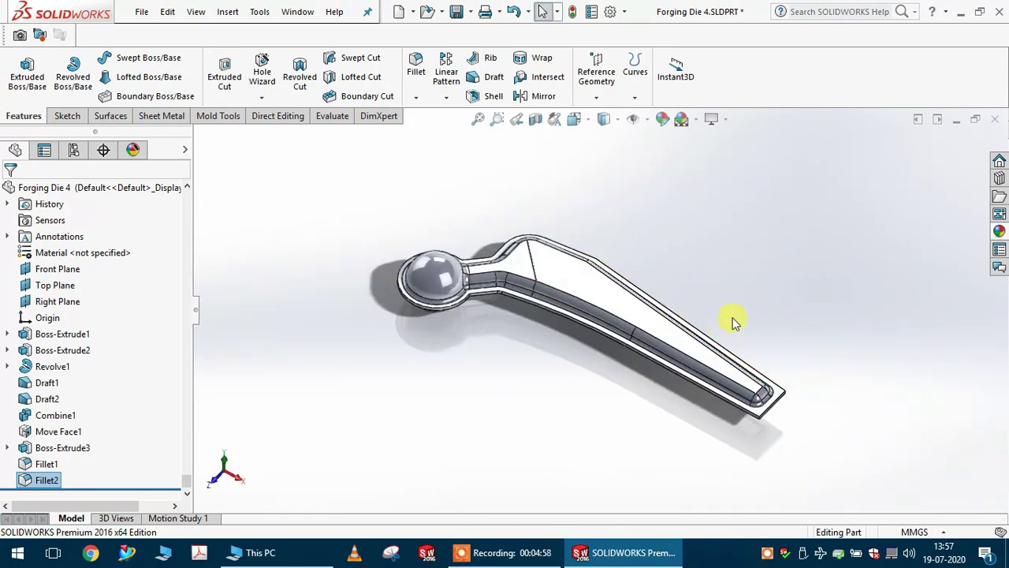
Sketch a horizontal line on the Front Plane through the part's mid-height, extending past the ball and the arm tip.
scroll(733, 321, "down", 2)
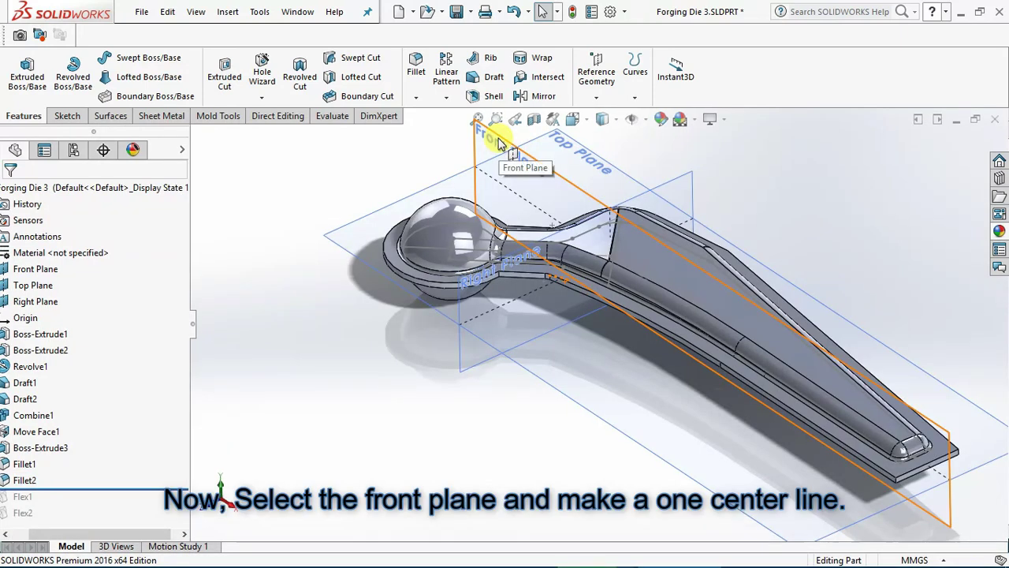
left_click(492, 138)
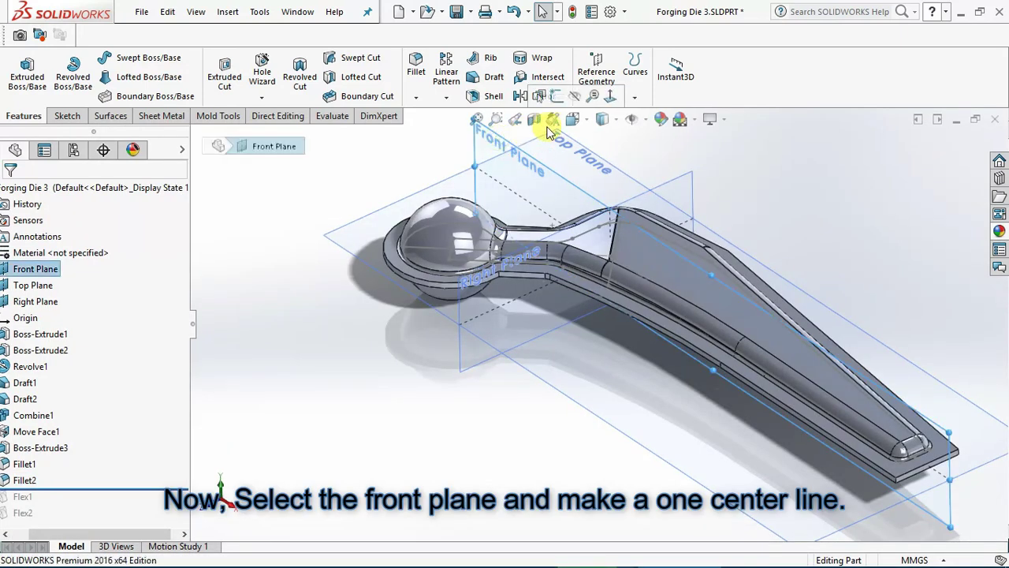
left_click(538, 95)
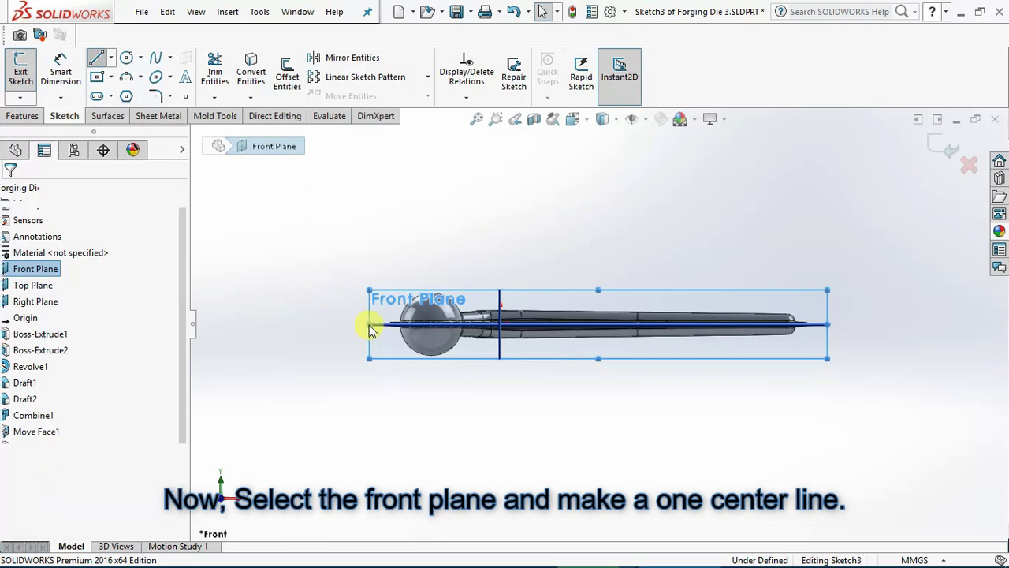
left_click(332, 323)
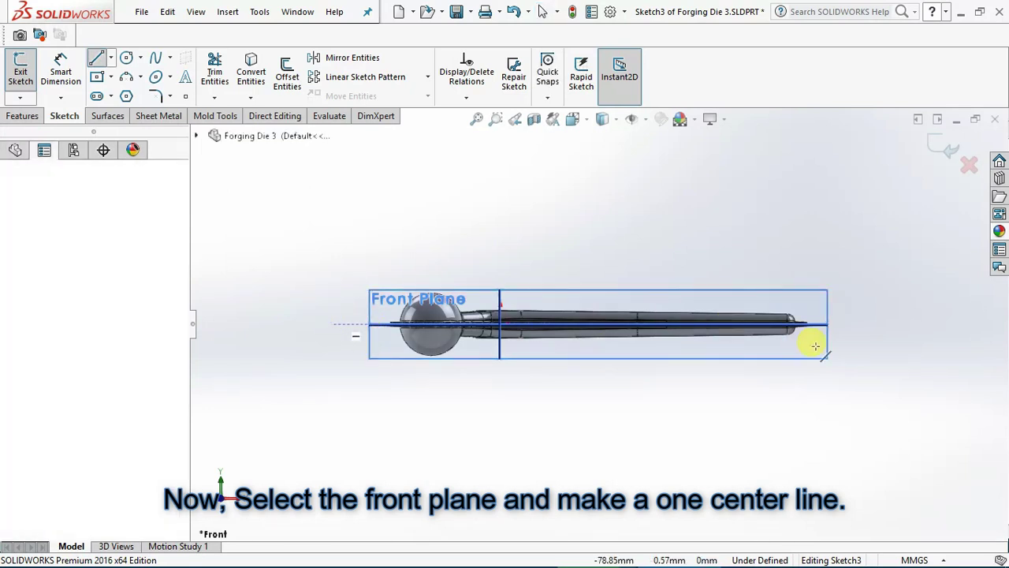
left_click(897, 320)
key("Escape")
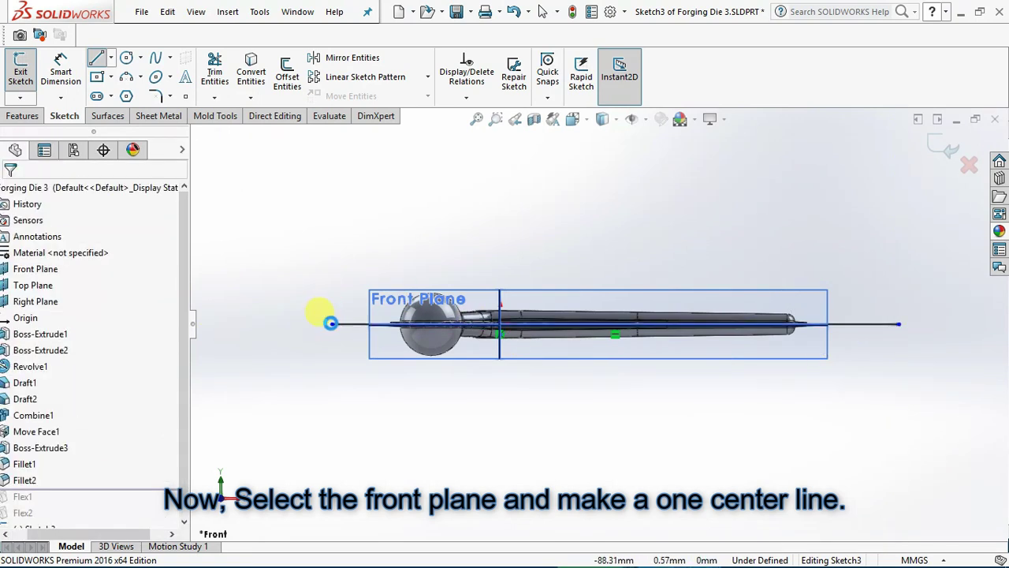
Stretch the horizontal line's ends to about X -139 mm beyond the ball and X 242 mm beyond the arm tip.
key("Escape")
left_click_drag(331, 323, 228, 324)
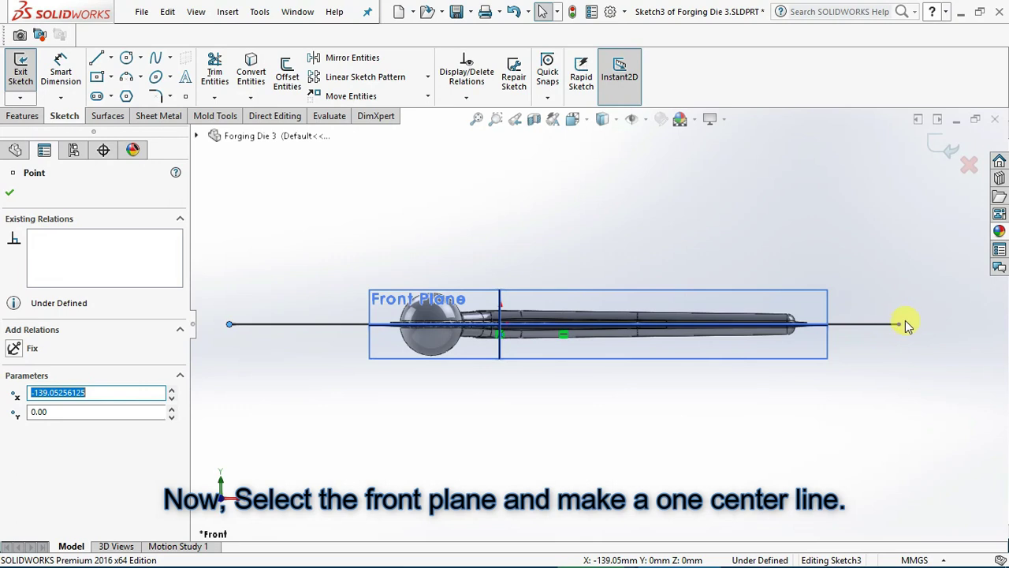
left_click_drag(900, 324, 972, 324)
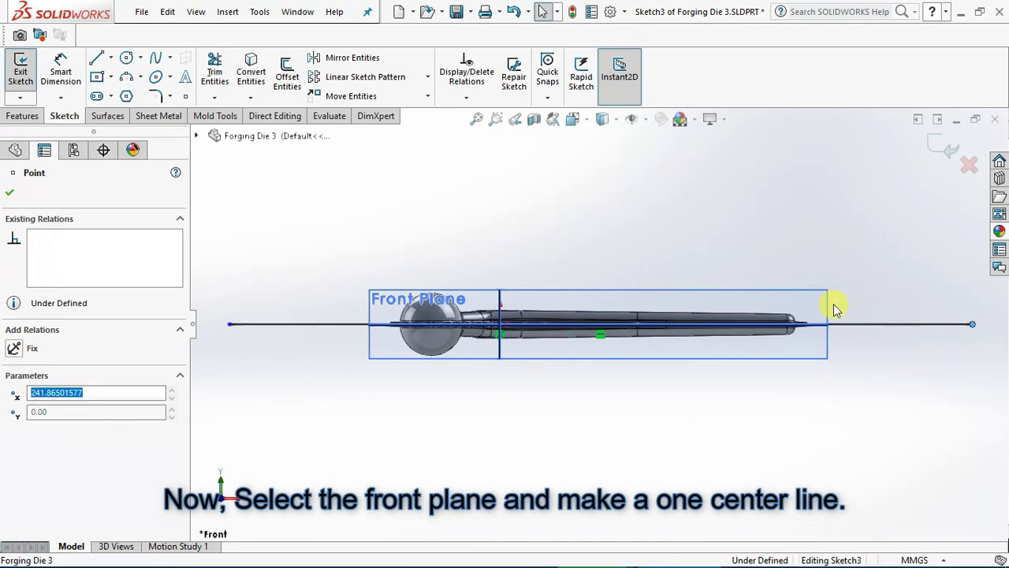
left_click(774, 248)
Extrude the horizontal line into a surface with the Mid Plane end condition and a depth of 200 mm.
middle_click_drag(764, 248, 702, 331)
scroll(702, 331, "up", 1)
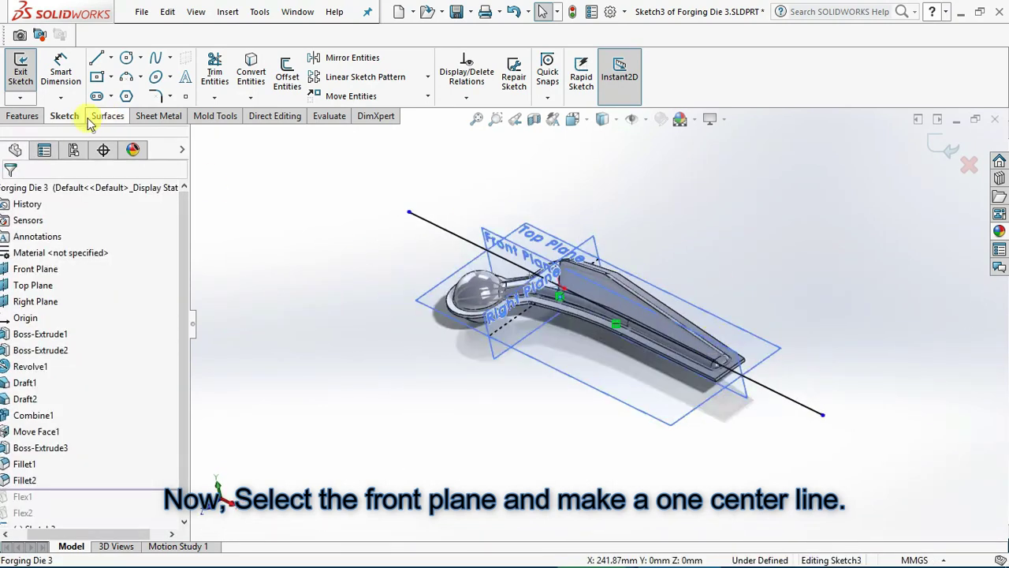
left_click(22, 117)
left_click(115, 119)
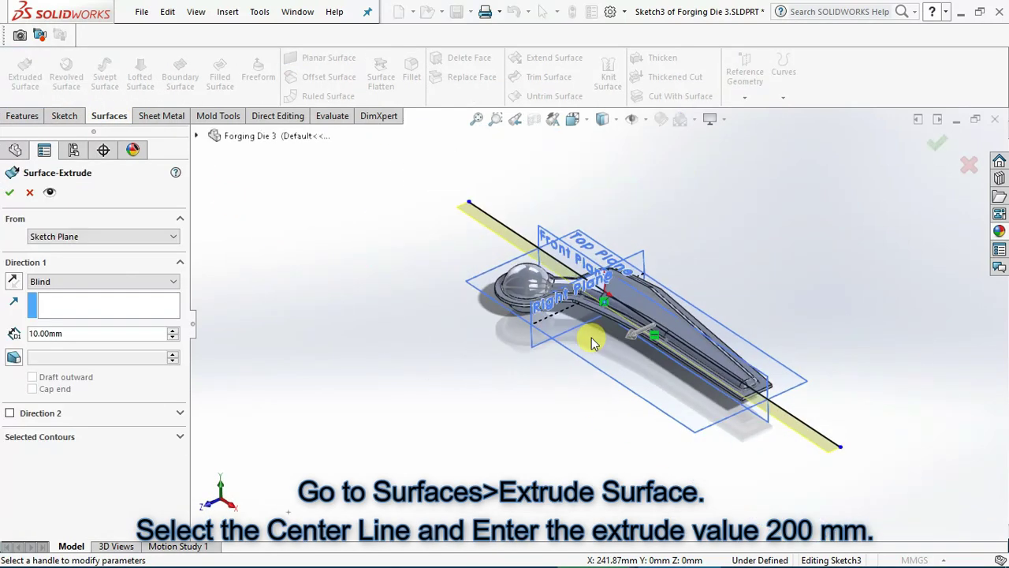
left_click(102, 281)
left_click(47, 369)
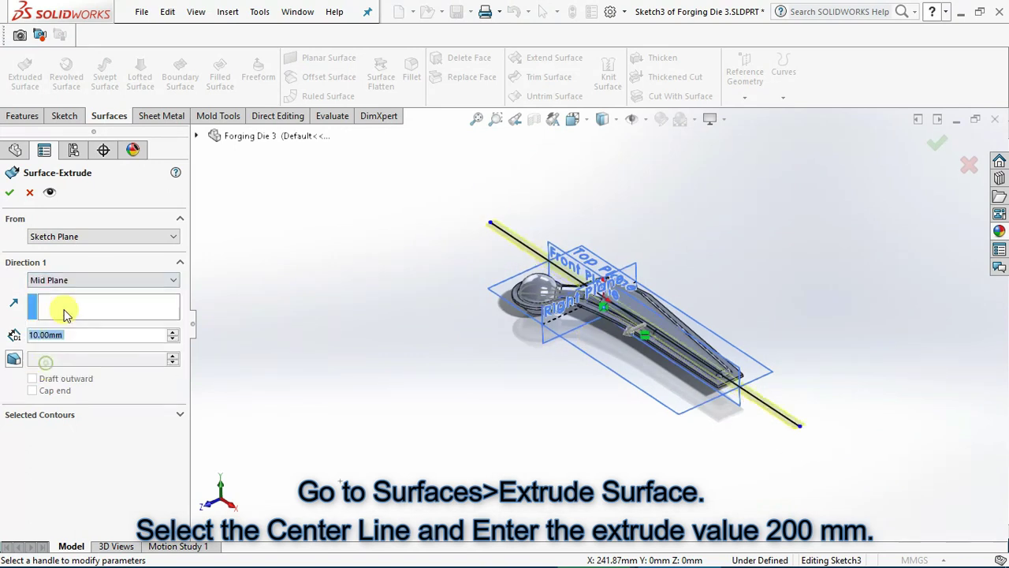
type("1")
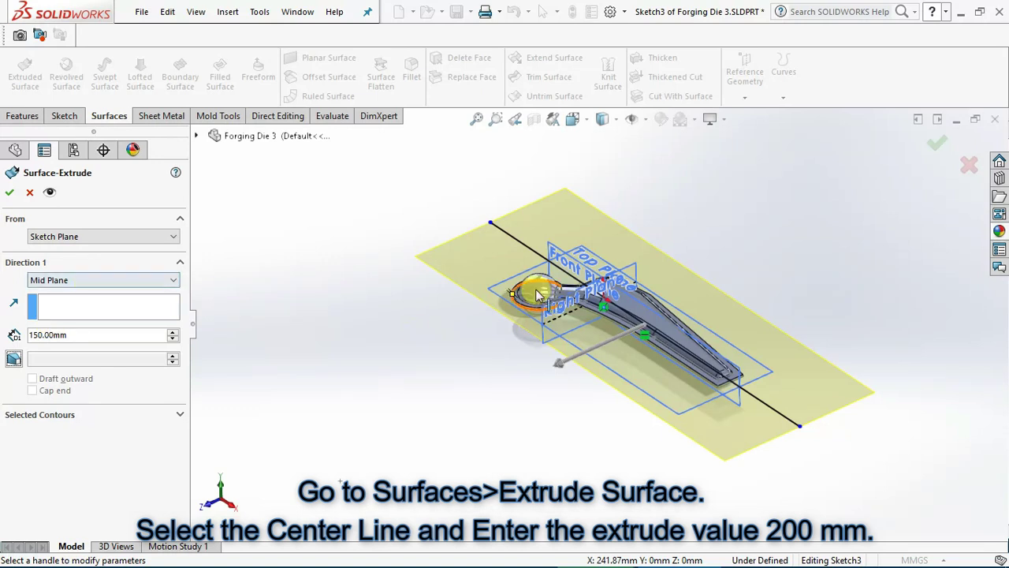
scroll(536, 293, "down", 1)
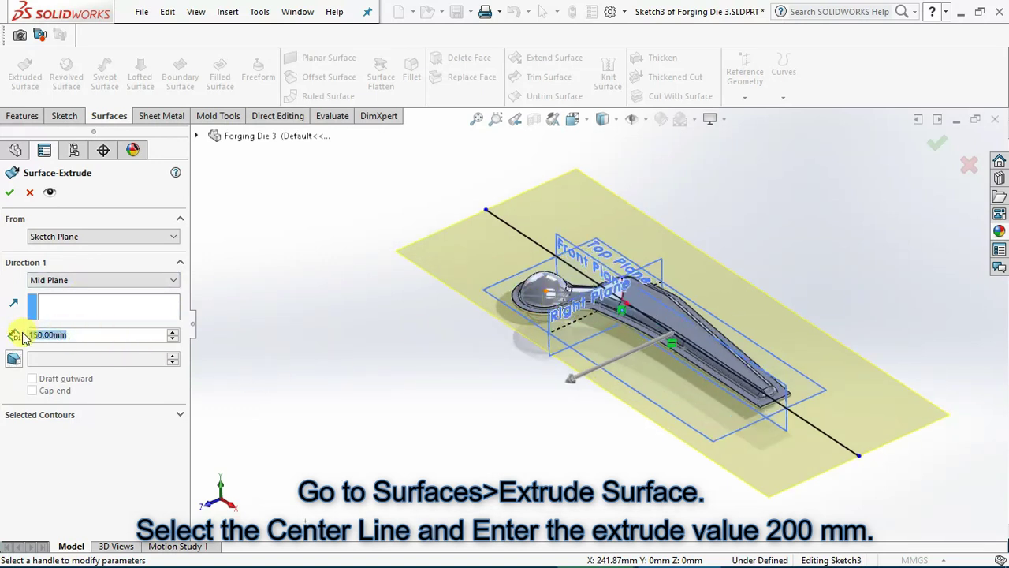
key("Return")
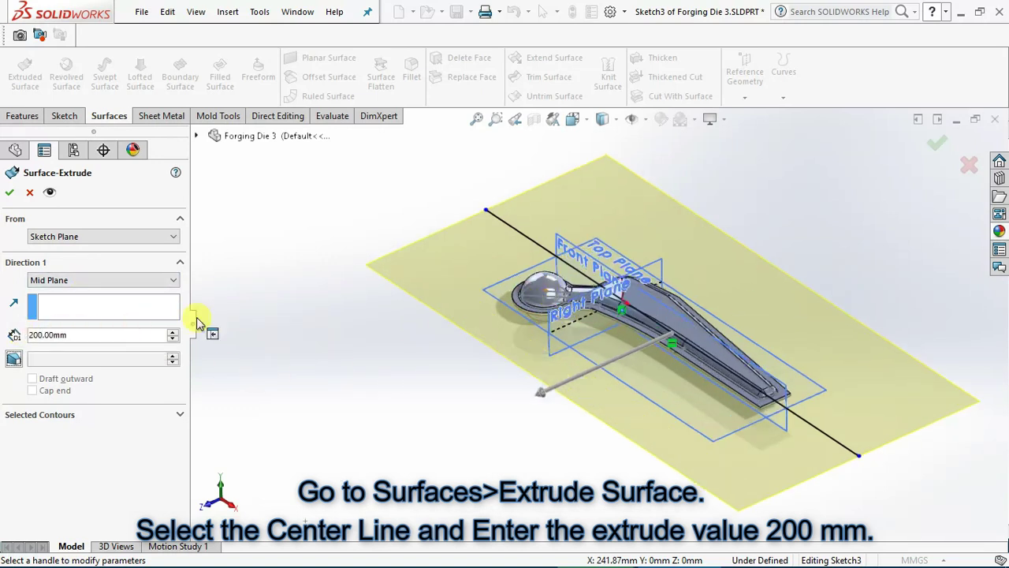
left_click(12, 193)
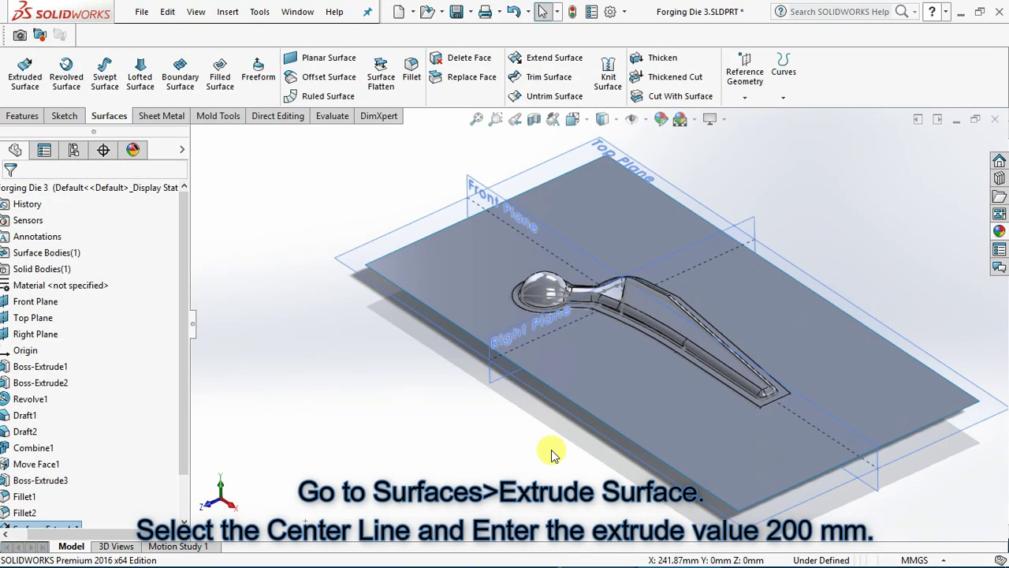
Roll the feature history forward past the first Flex feature, below the extruded surface.
middle_click_drag(649, 342, 666, 307)
left_click(69, 527)
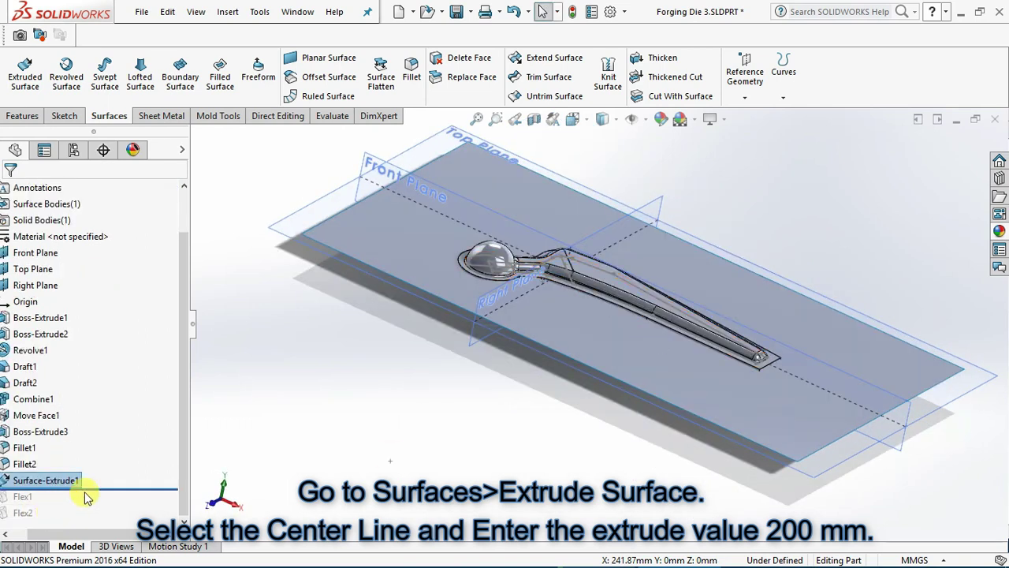
left_click_drag(92, 488, 79, 511)
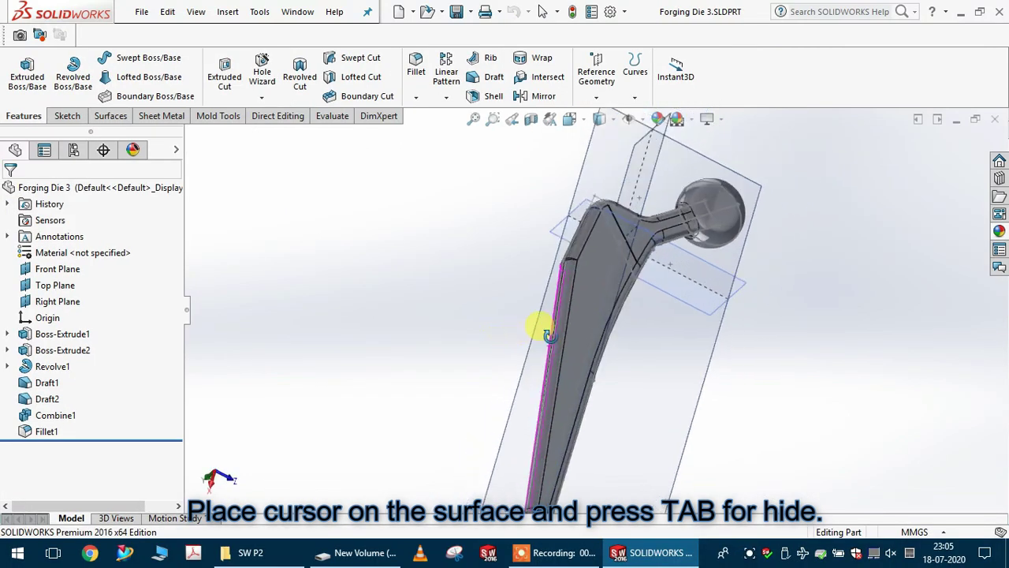
Start a Flex feature of the Bending type and select the filleted solid body as its input.
middle_click_drag(541, 326, 480, 288)
left_click(229, 13)
left_click(235, 14)
left_click(229, 14)
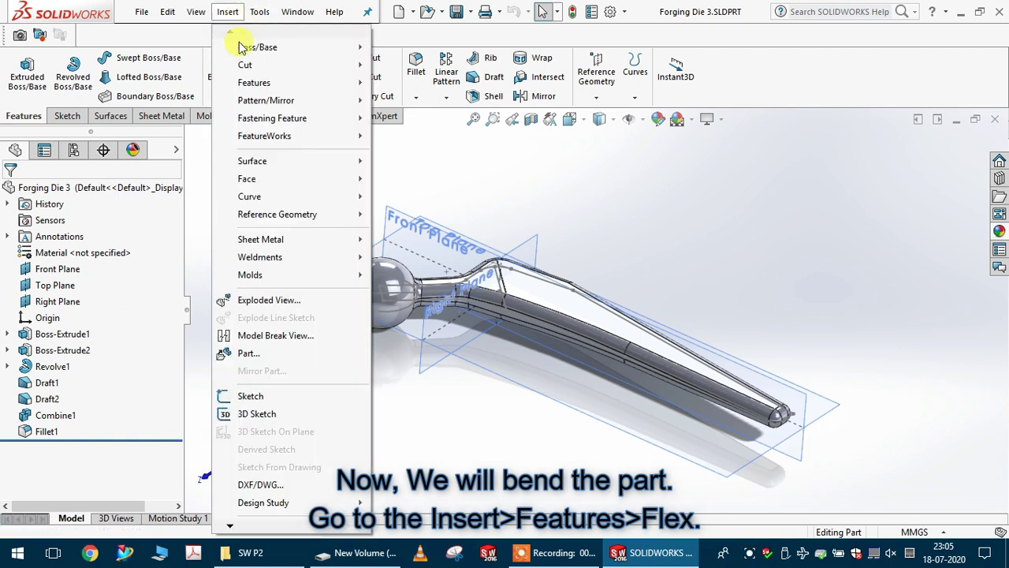
mouse_move(339, 82)
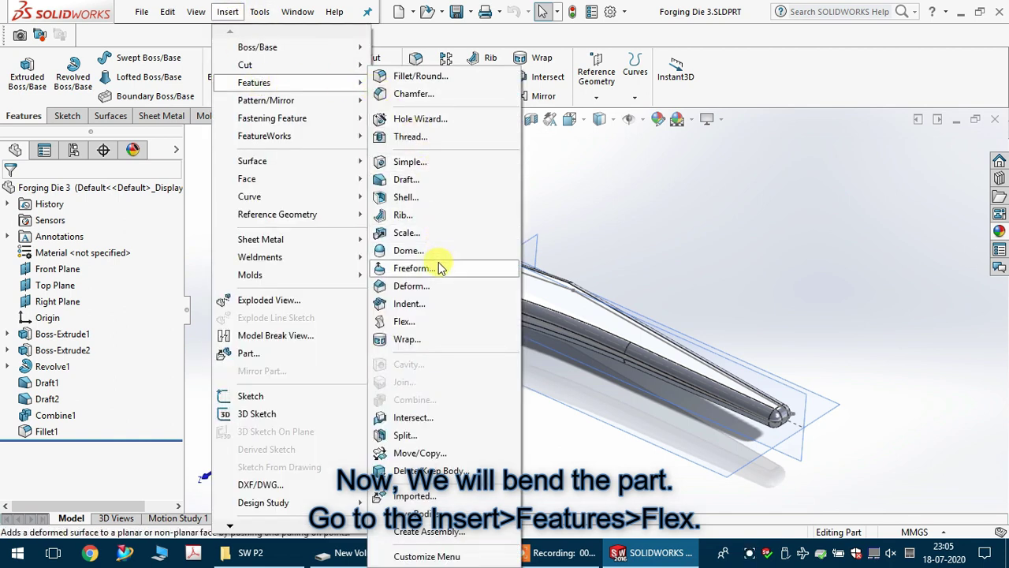
left_click(426, 321)
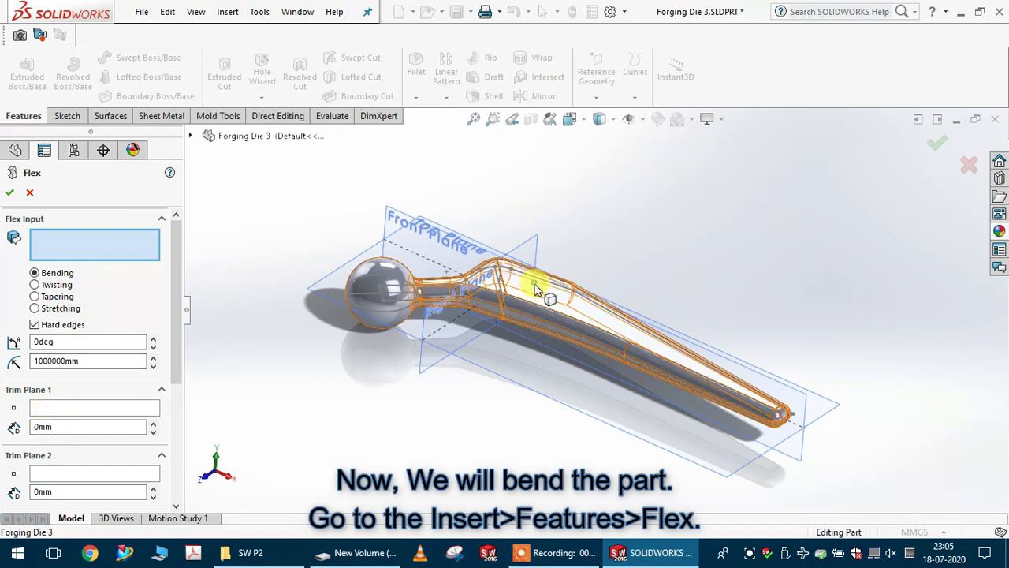
left_click(536, 319)
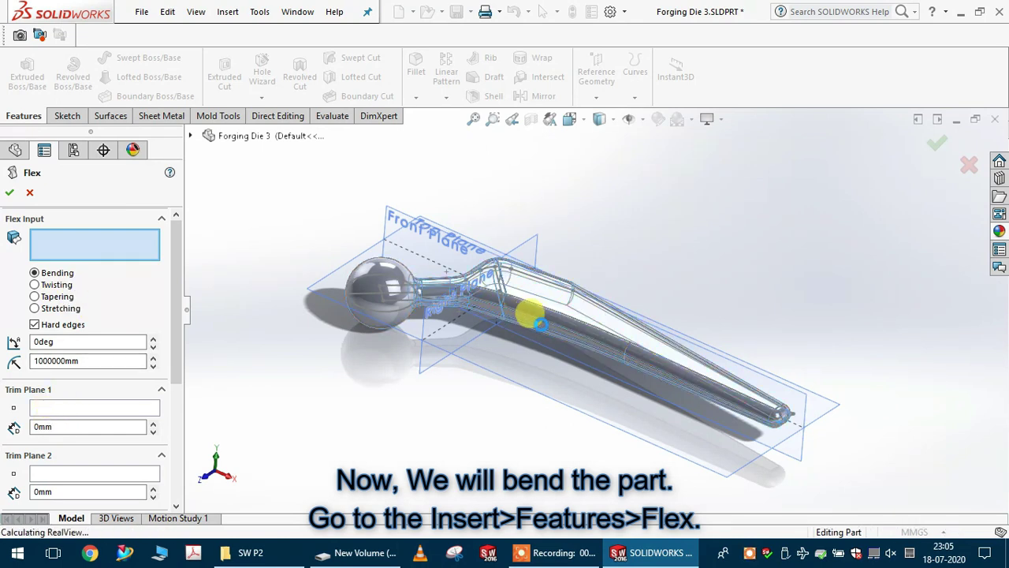
left_click(573, 349)
left_click(560, 337)
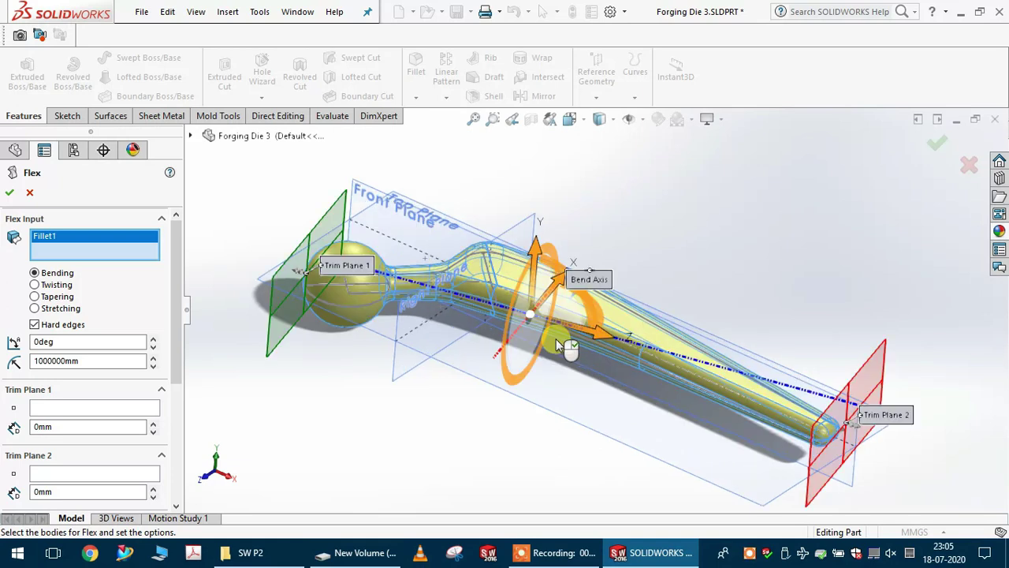
Move the flex triad along the arm toward the ball so the bend axis sits near the neck.
middle_click_drag(514, 347, 563, 365)
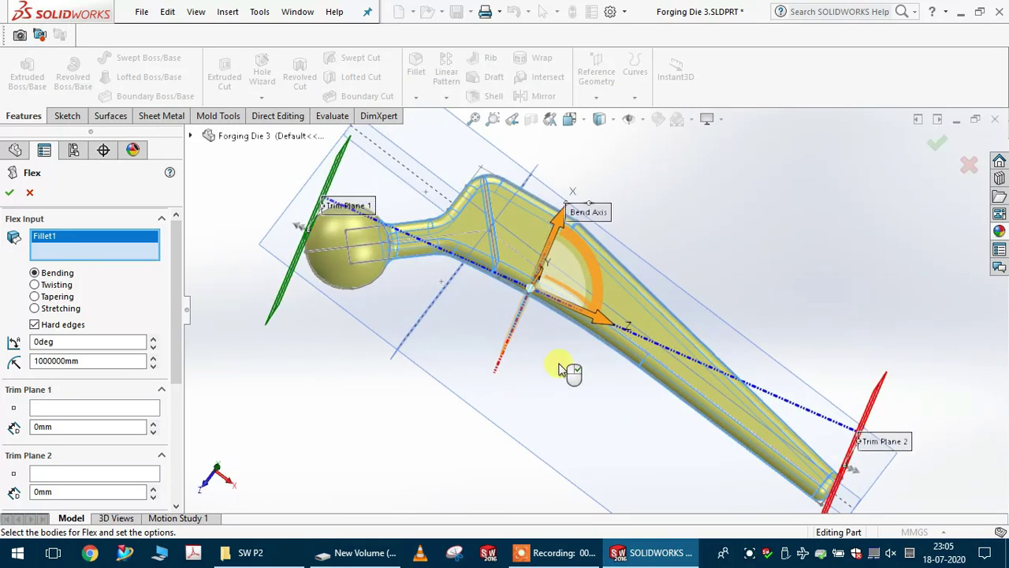
left_click_drag(595, 331, 462, 274)
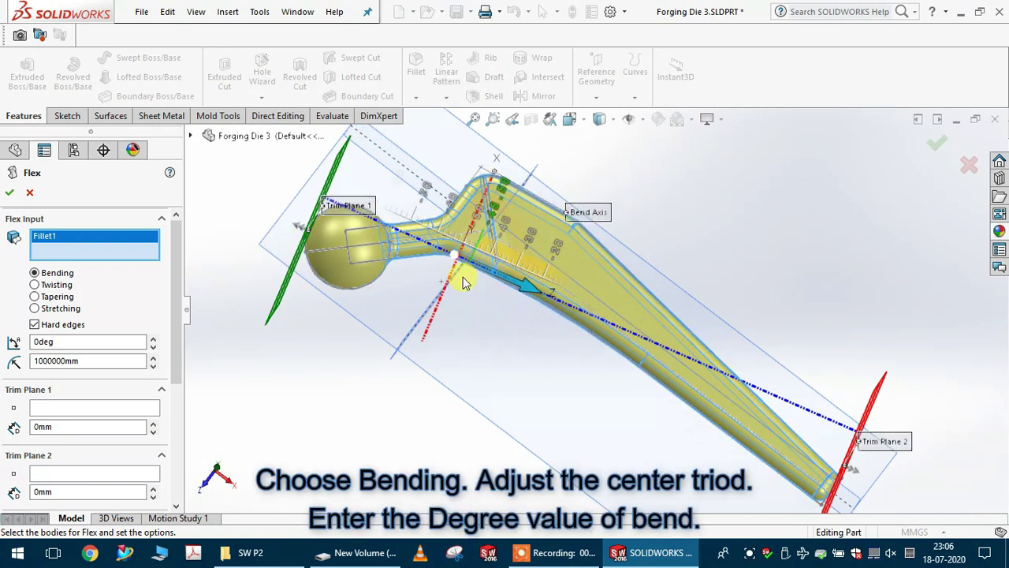
middle_click_drag(463, 284, 516, 260)
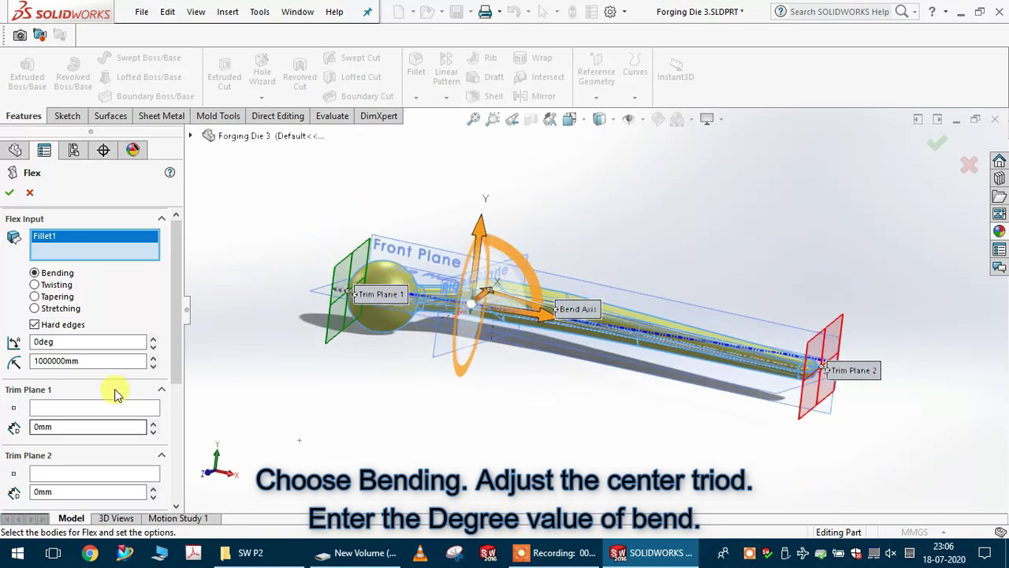
Set the flex bend angle to 5 degrees and inspect the bent arm and the trim plane settings.
left_click(52, 408)
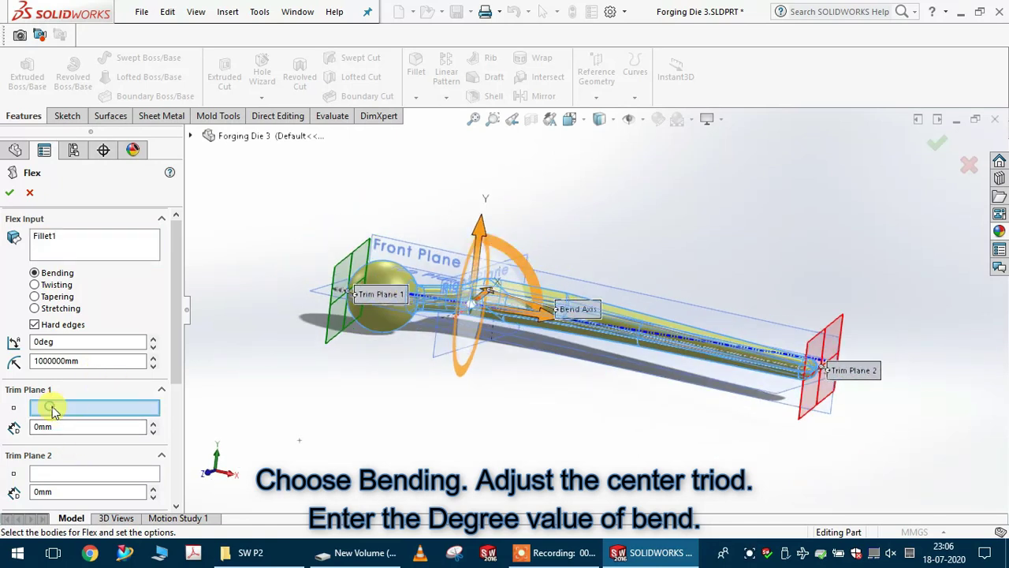
double_click(82, 344)
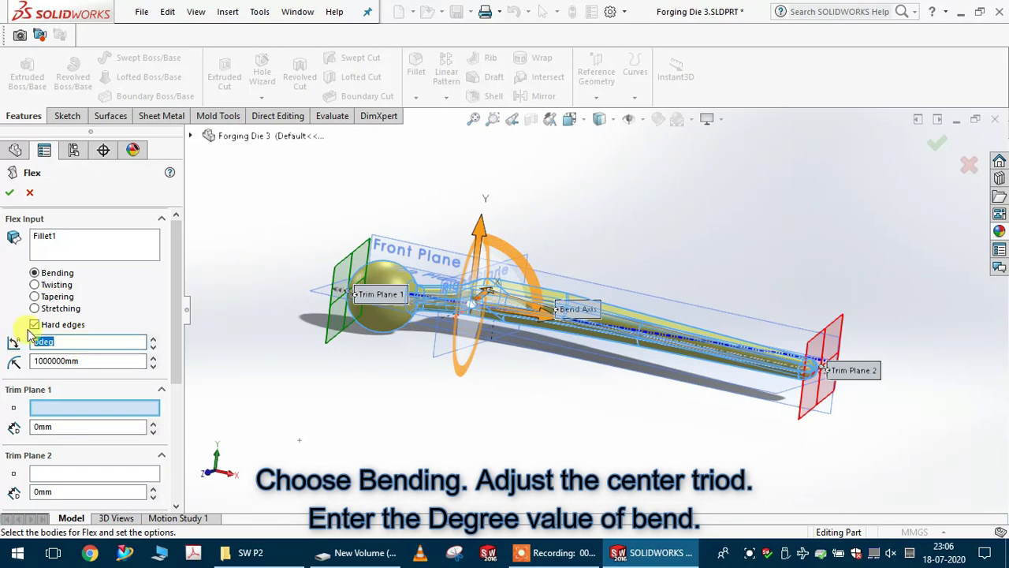
type("5")
key("Tab")
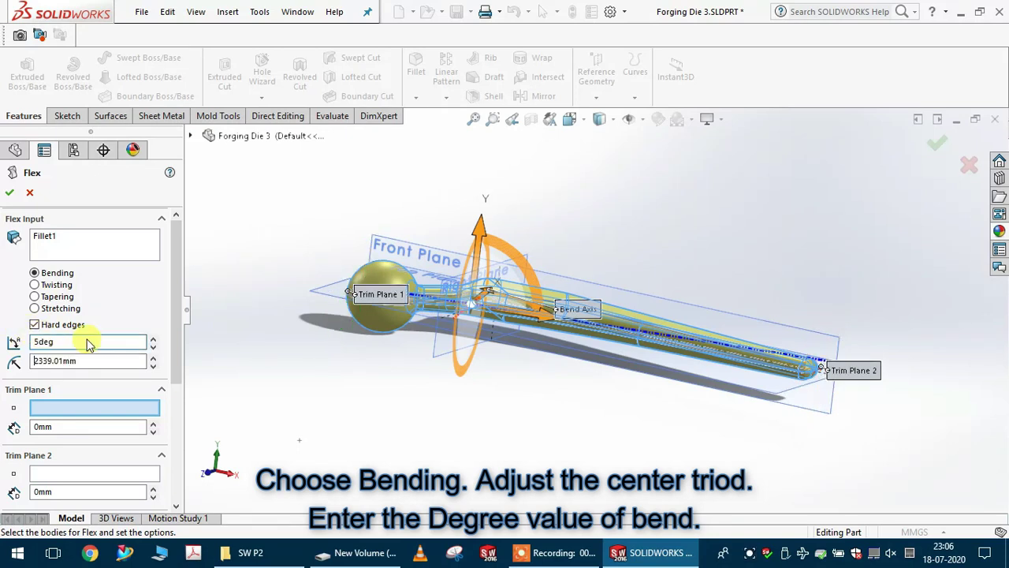
middle_click_drag(518, 321, 511, 360)
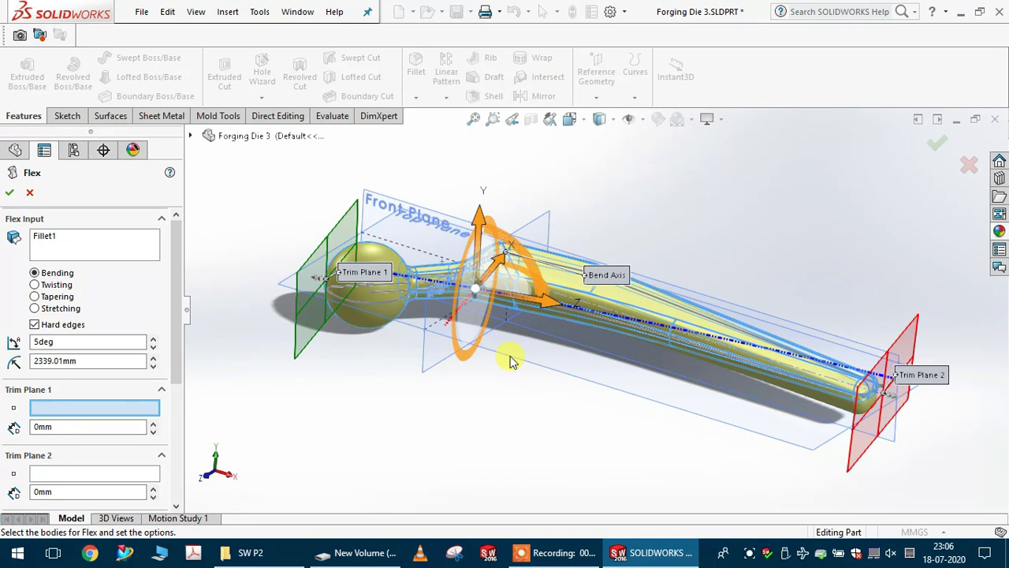
left_click_drag(177, 362, 187, 386)
middle_click_drag(566, 313, 581, 283)
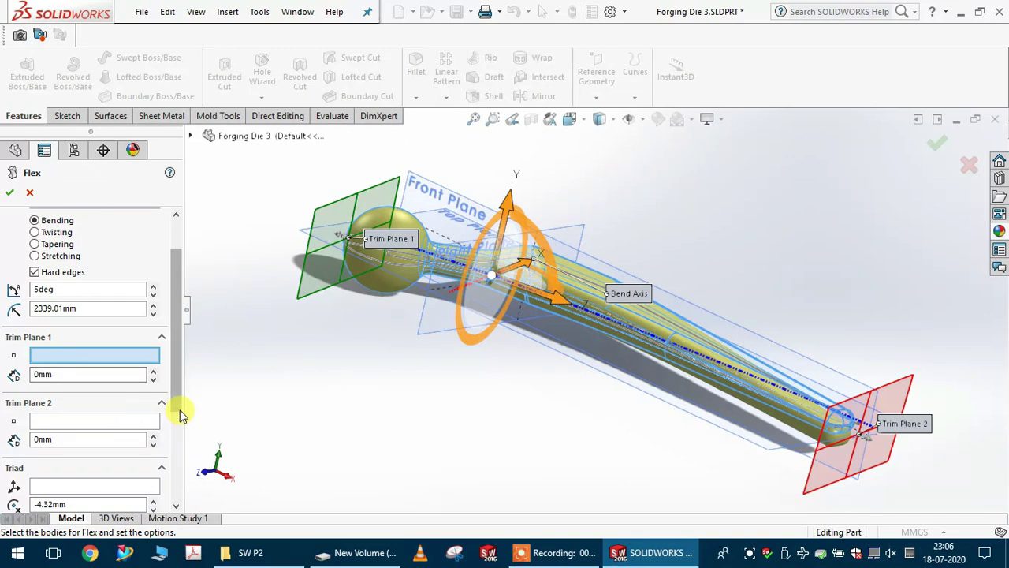
left_click_drag(177, 408, 200, 357)
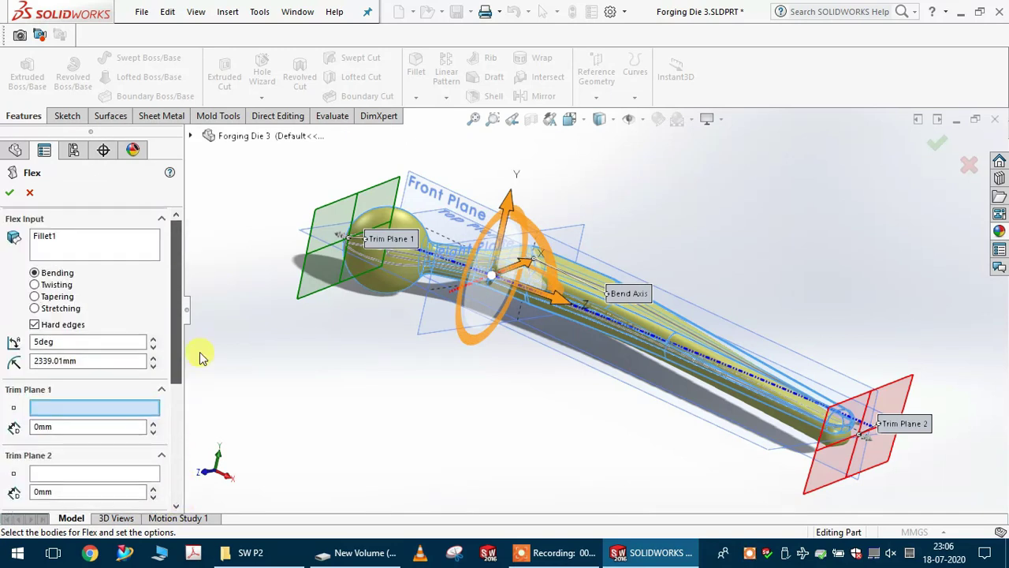
Set the flex bend angle to 10 degrees.
left_click(110, 341)
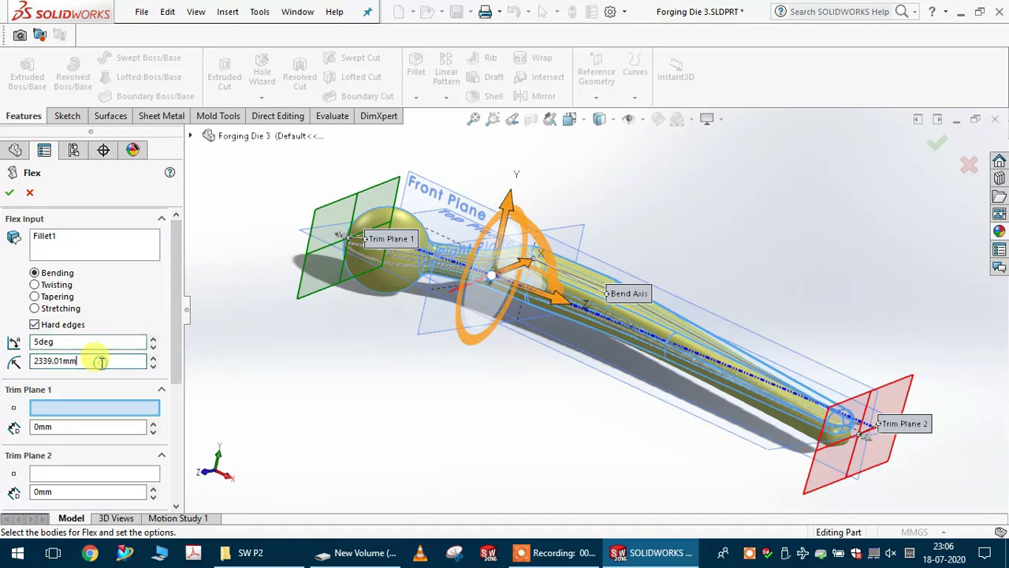
left_click_drag(67, 345, 11, 341)
type("10")
key("Tab")
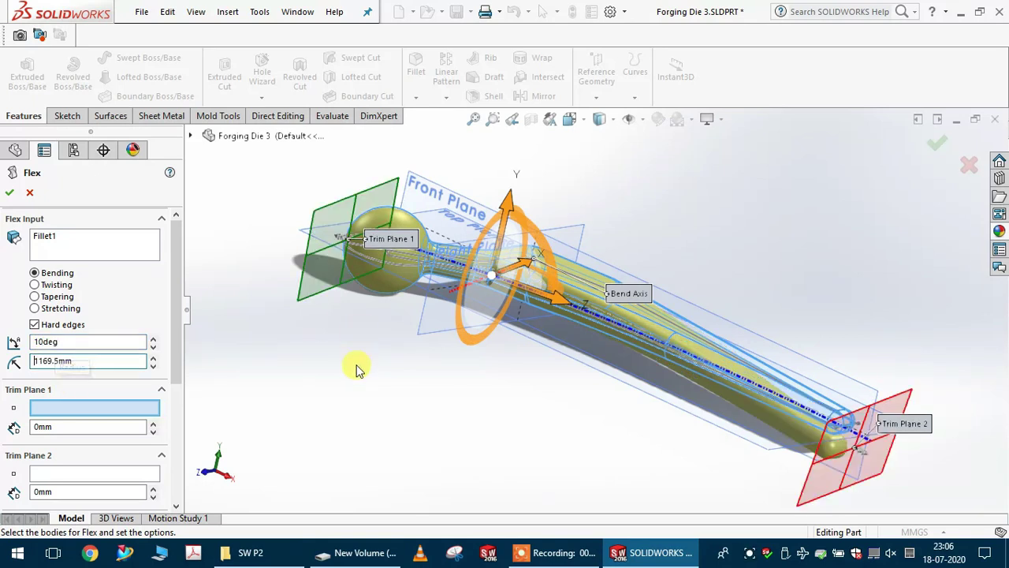
middle_click_drag(501, 368, 497, 401)
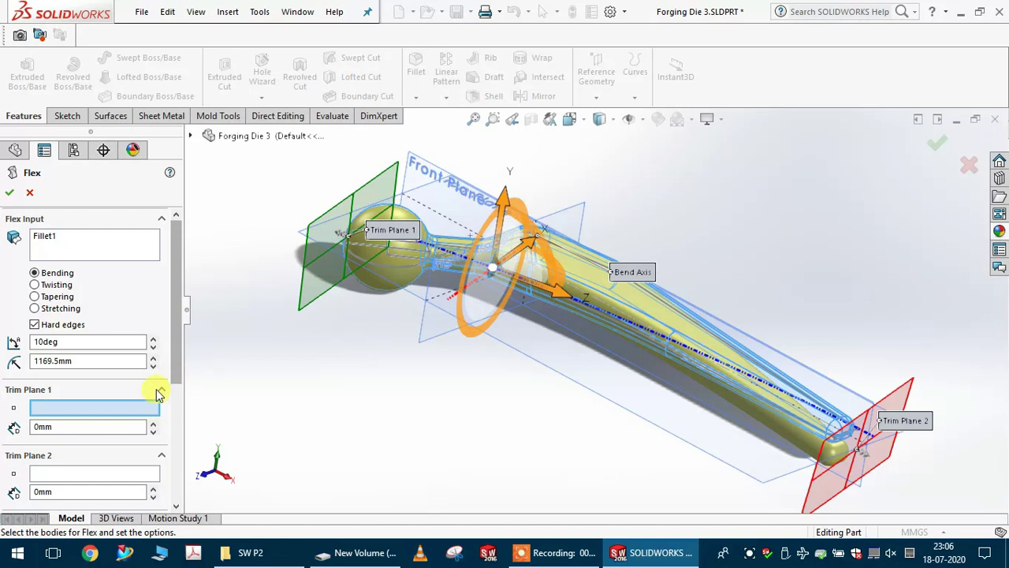
left_click_drag(180, 368, 183, 383)
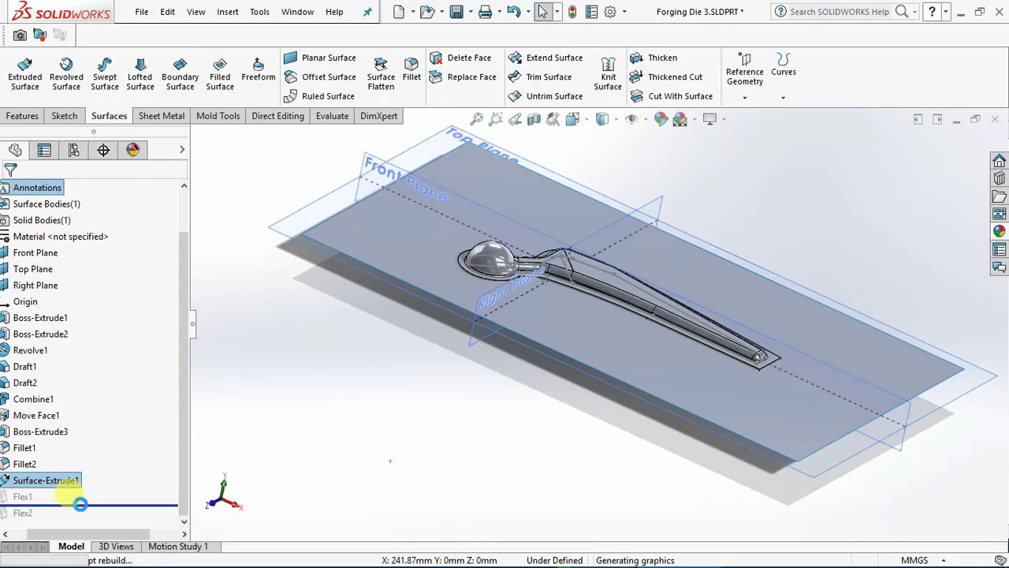
Edit the Flex1 feature and add the extruded surface to the bodies being bent.
left_click(22, 497)
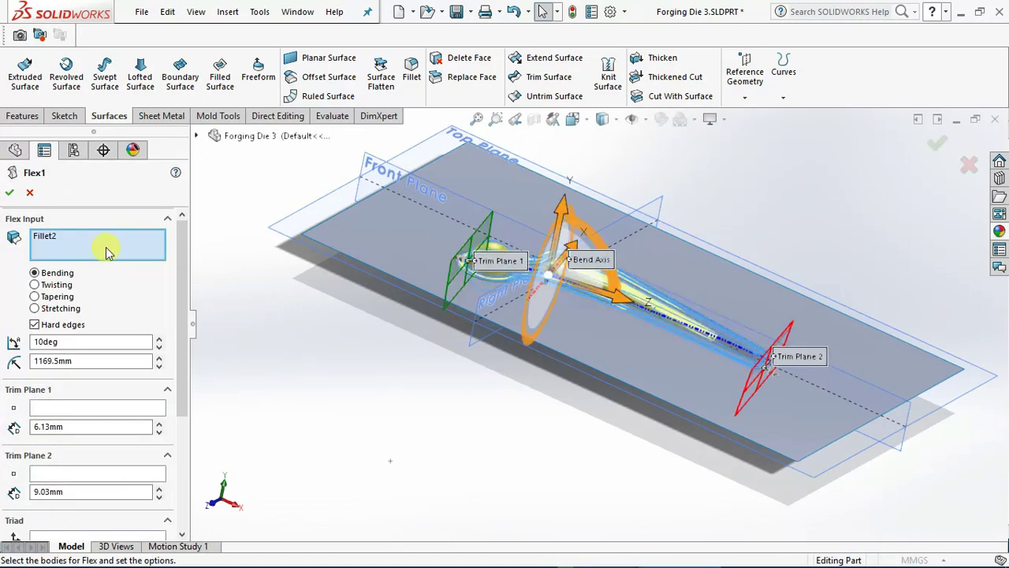
left_click(337, 219)
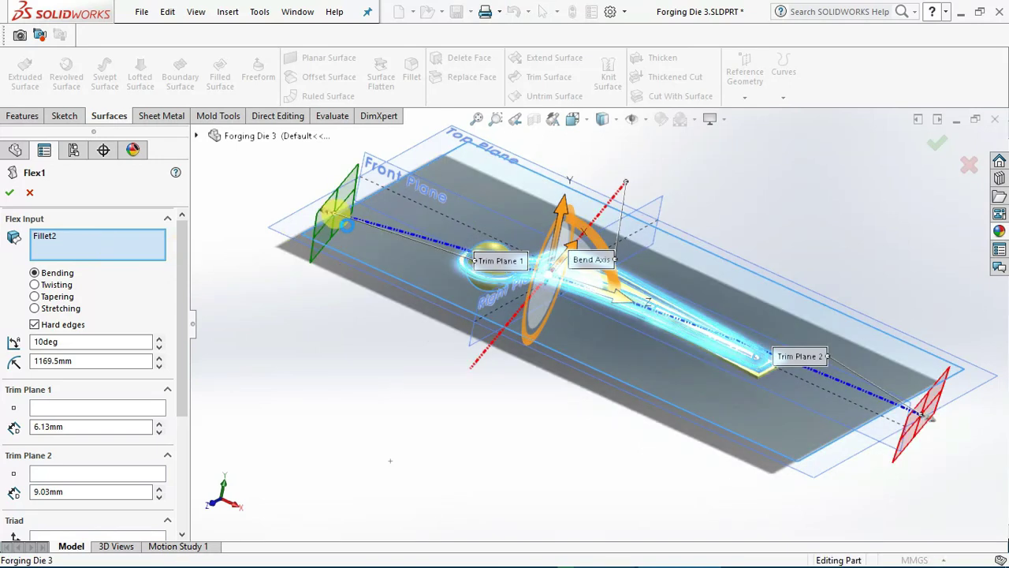
scroll(499, 306, "down", 2)
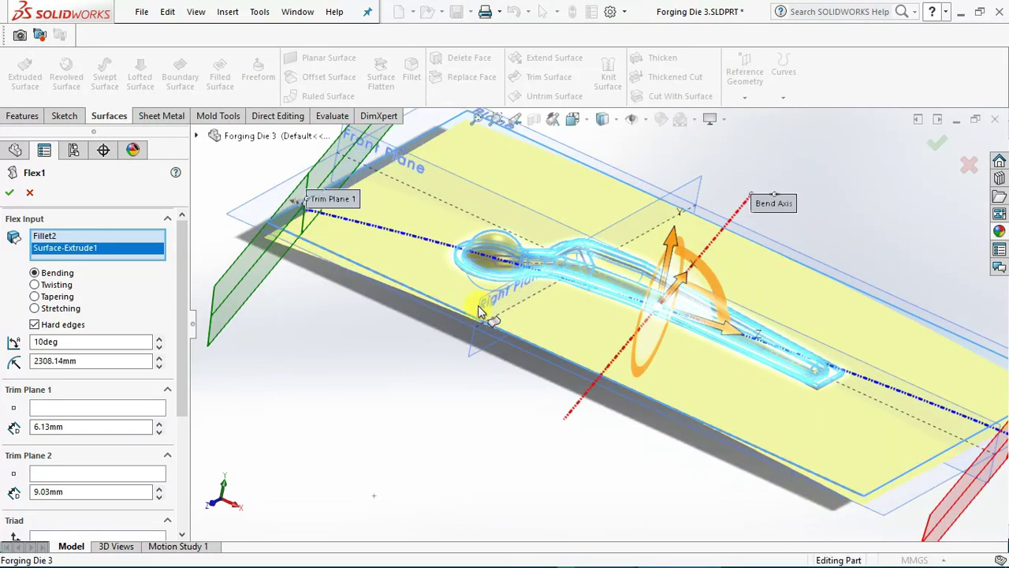
middle_click_drag(424, 305, 189, 391)
left_click_drag(189, 390, 191, 474)
scroll(613, 281, "down", 2)
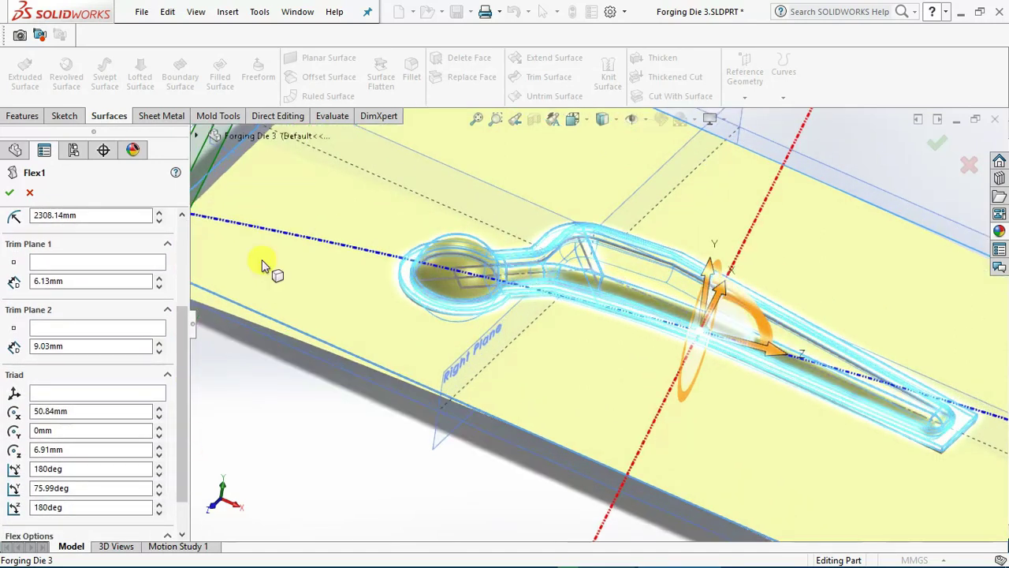
left_click(71, 263)
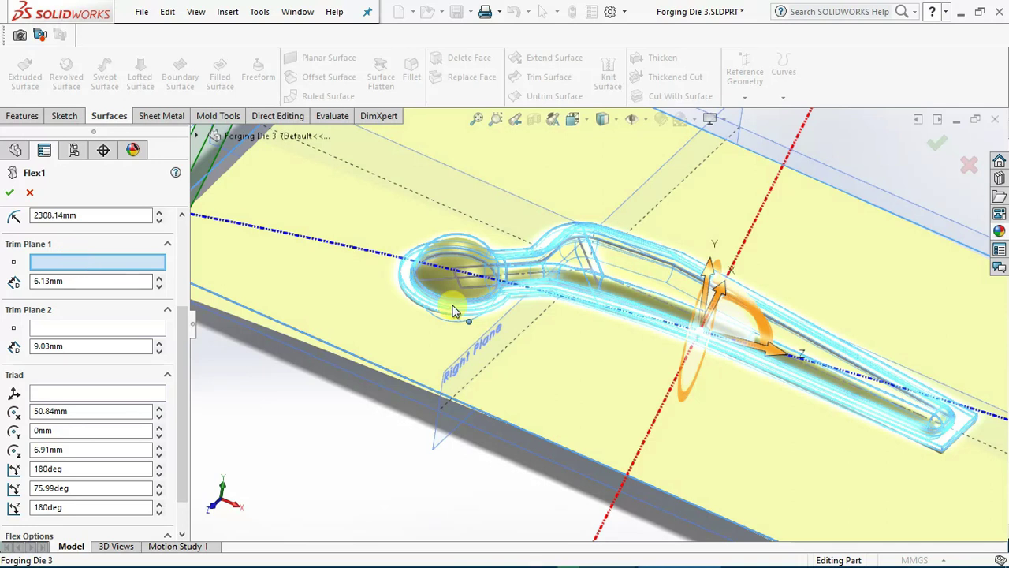
scroll(441, 300, "up", 1)
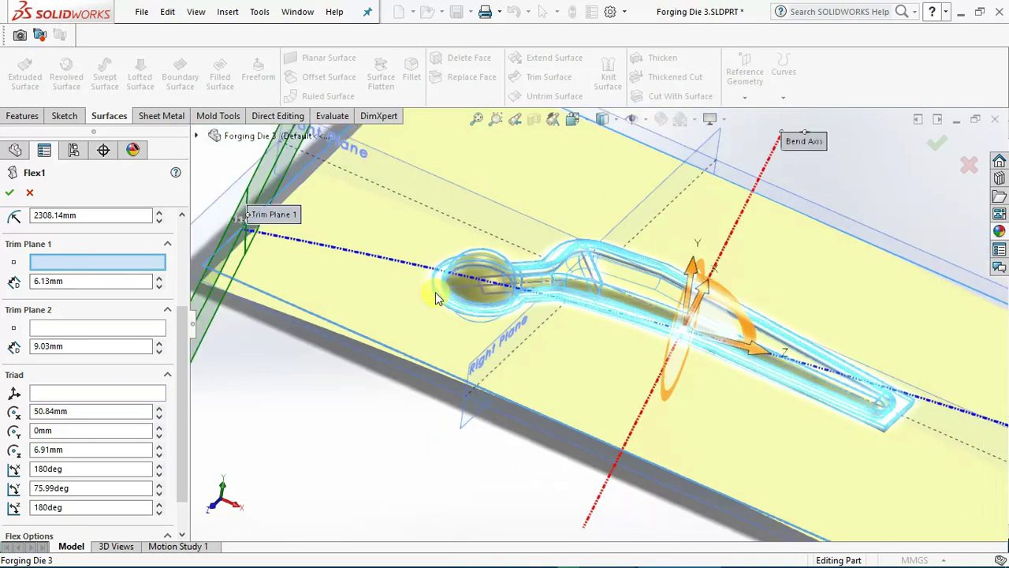
left_click(246, 230)
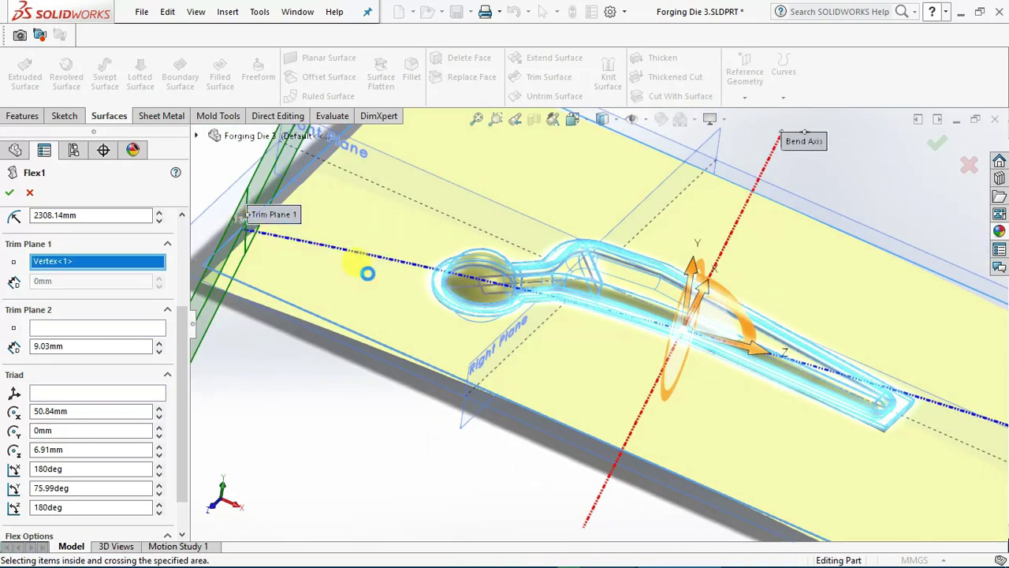
scroll(380, 251, "down", 2)
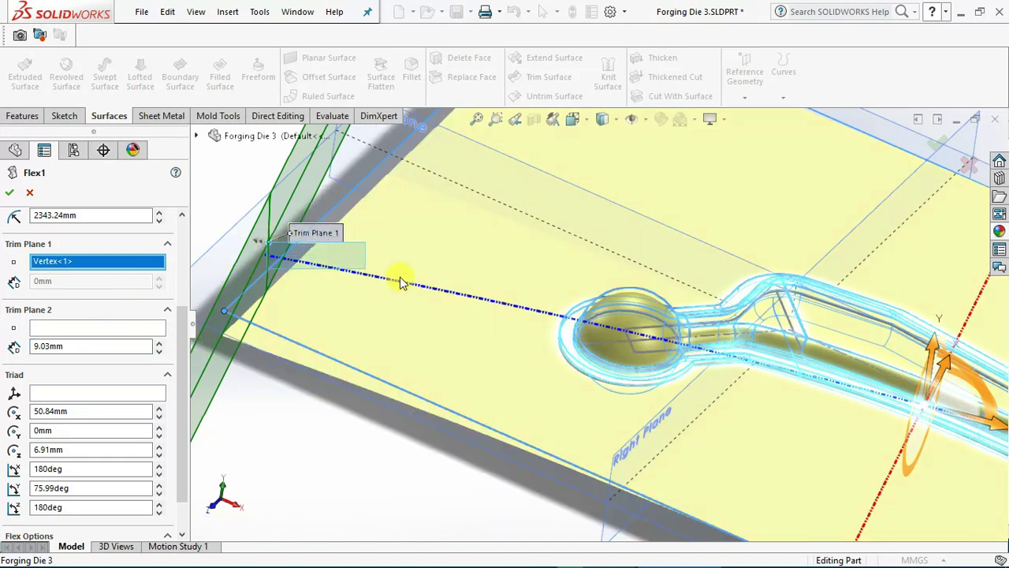
double_click(74, 347)
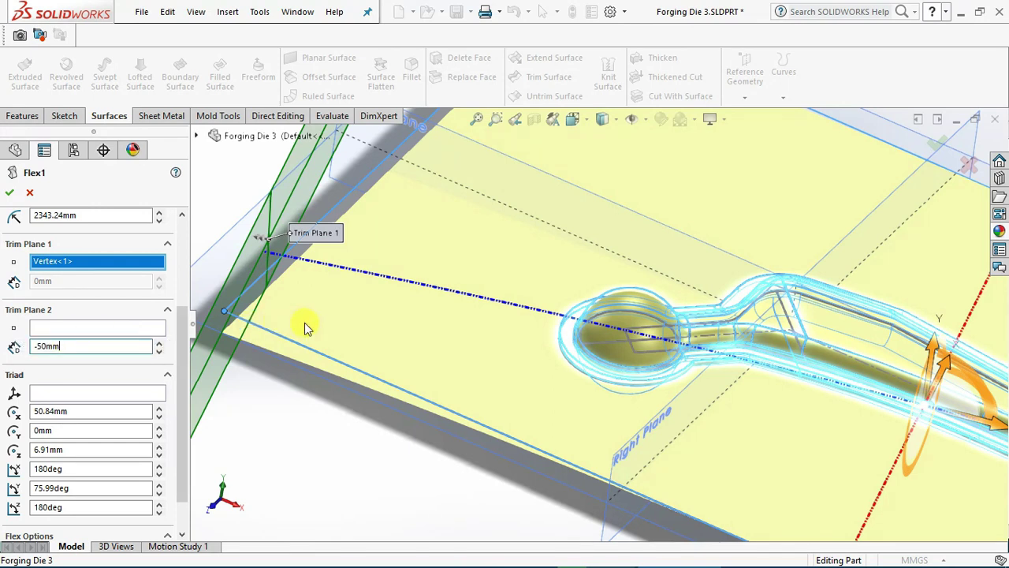
scroll(305, 323, "up", 5)
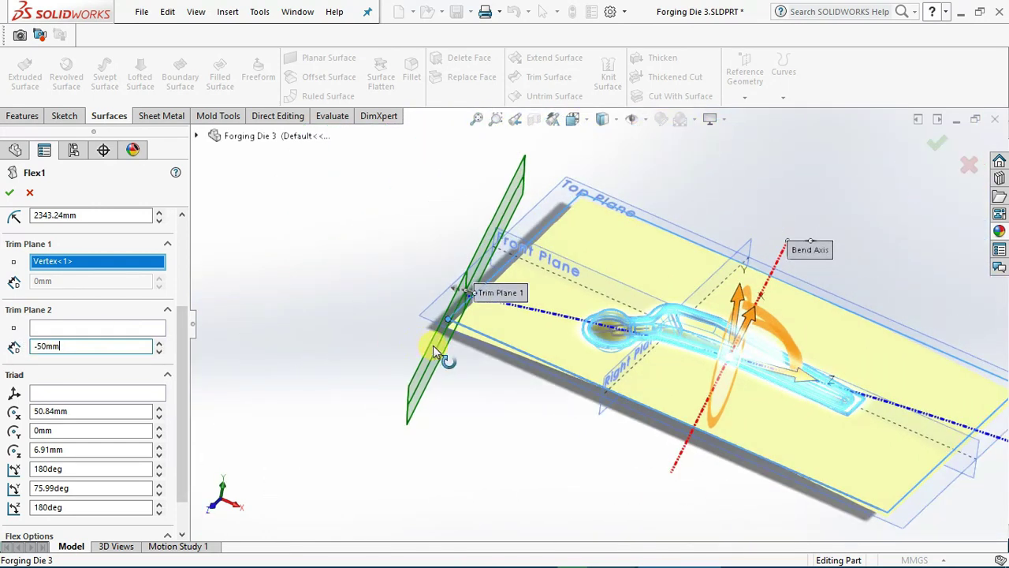
scroll(433, 345, "up", 3)
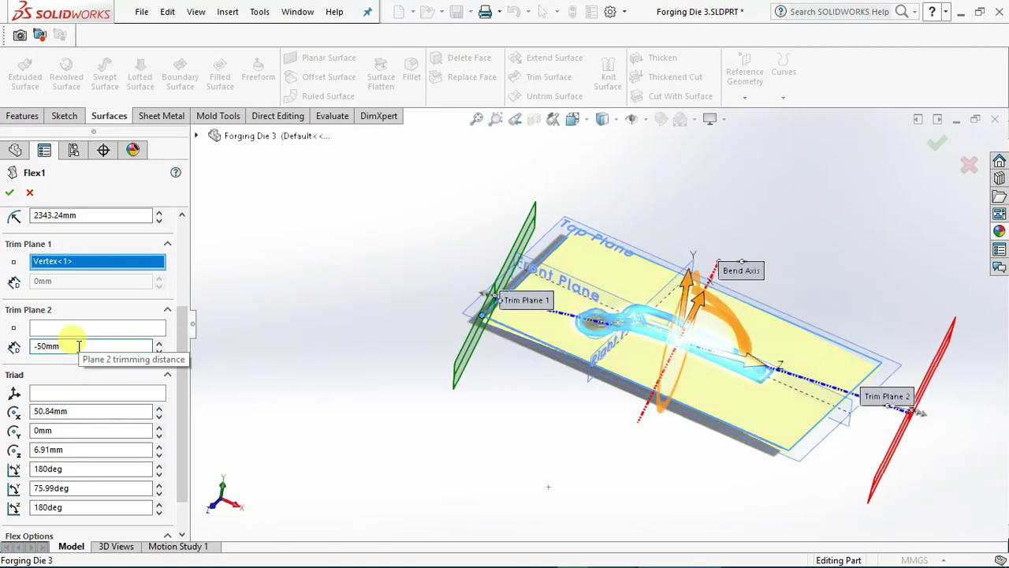
left_click(29, 193)
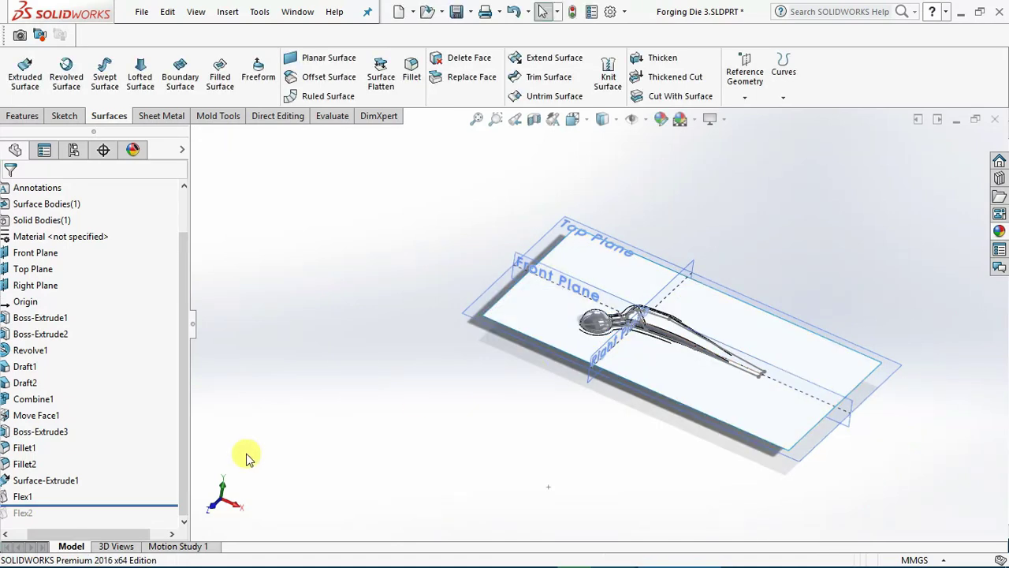
Edit the Flex1 feature, show the extruded surface body, and add it to the bodies being bent.
left_click(29, 496)
left_click(35, 449)
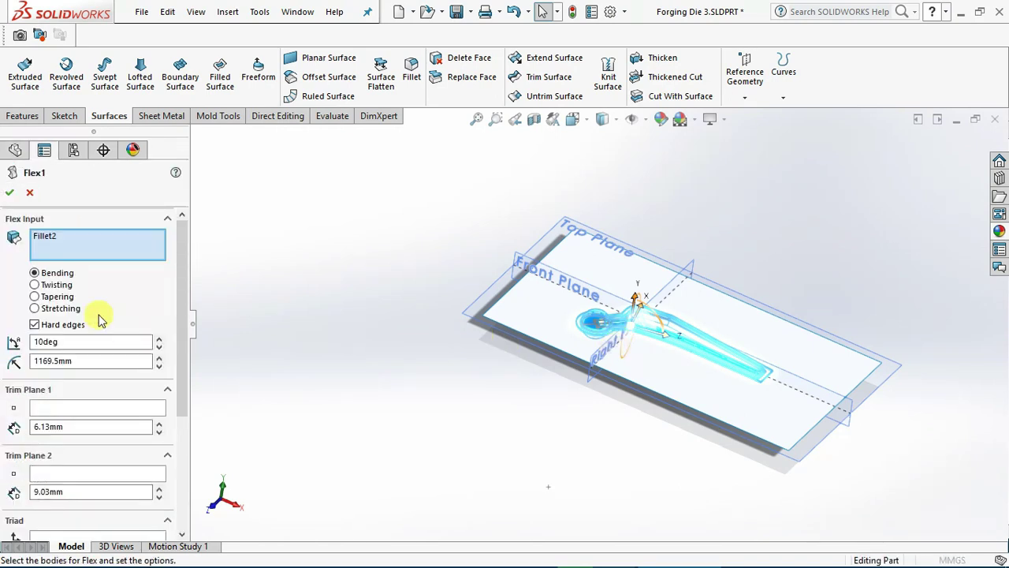
key("shift+Tab")
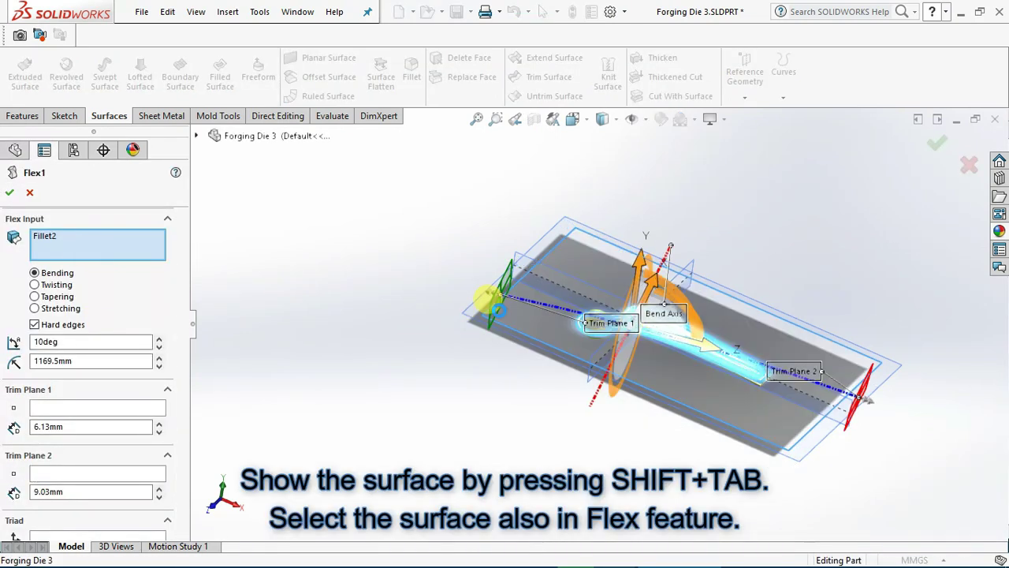
left_click(489, 313)
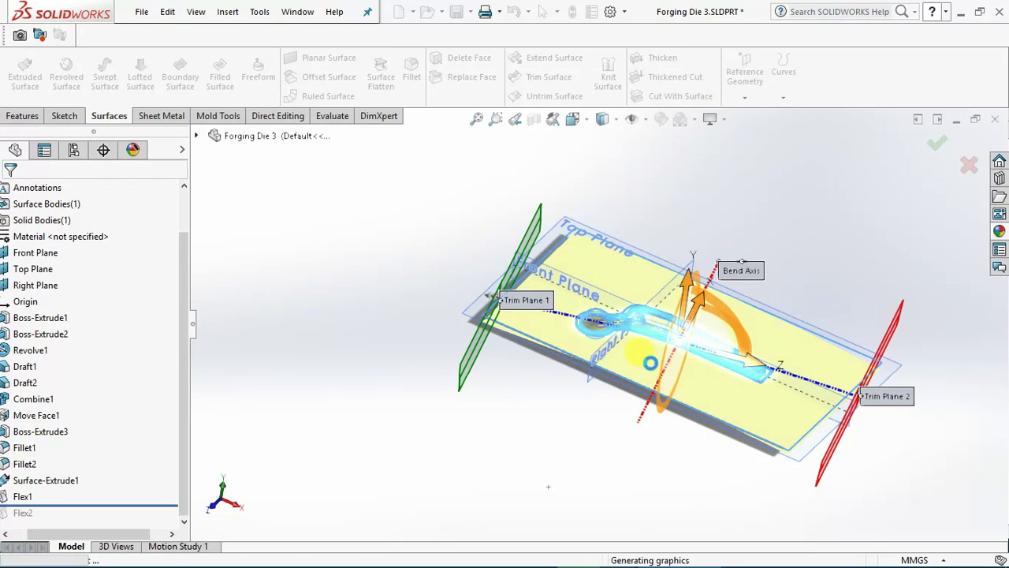
middle_click_drag(646, 374, 551, 371)
Roll the feature history forward past Flex2 and inspect the surface against the bent part.
mouse_move(8, 502)
left_mouse_down()
mouse_move(68, 510)
mouse_move(24, 520)
left_mouse_up()
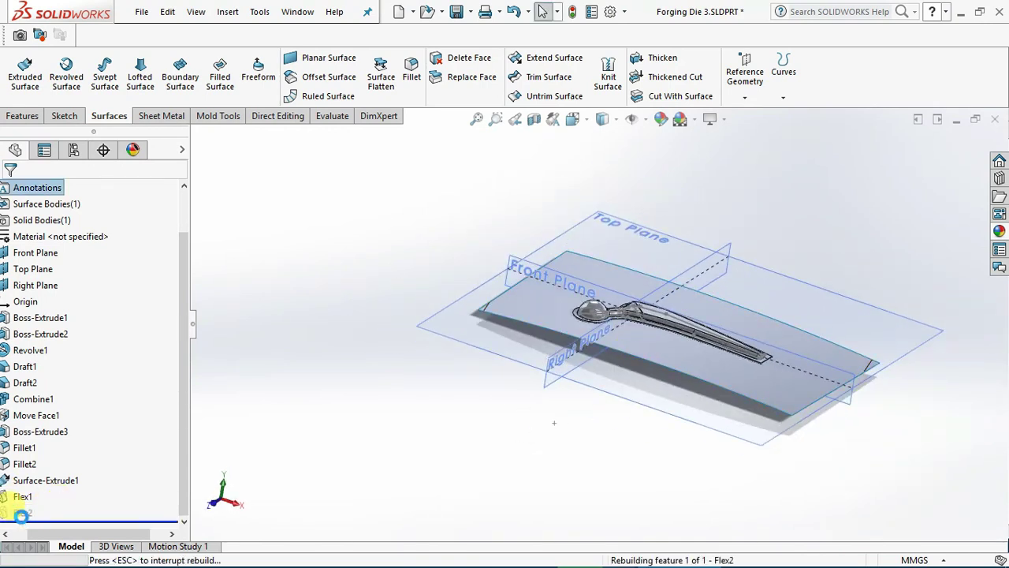
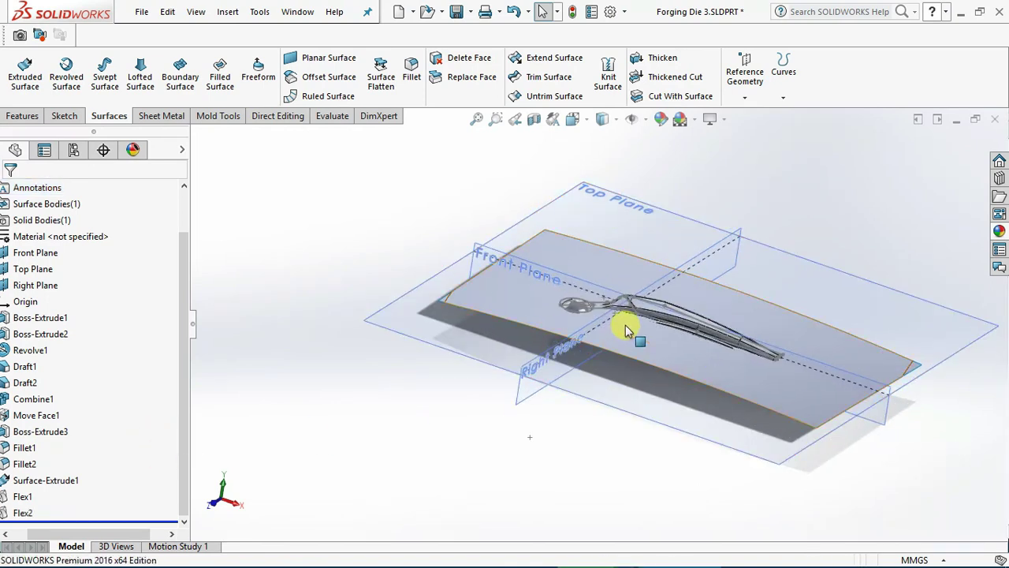
scroll(629, 327, "down", 4)
middle_click_drag(629, 327, 655, 273)
Edit the Flex2 feature so its 15-degree bend also includes the parting surface body, and accept it.
left_click(22, 512)
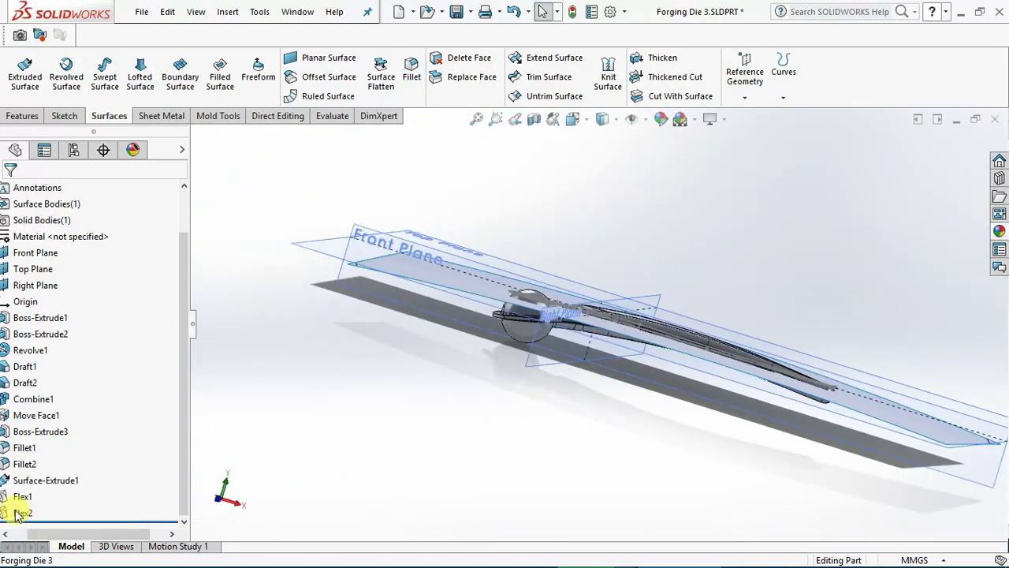
left_click(24, 465)
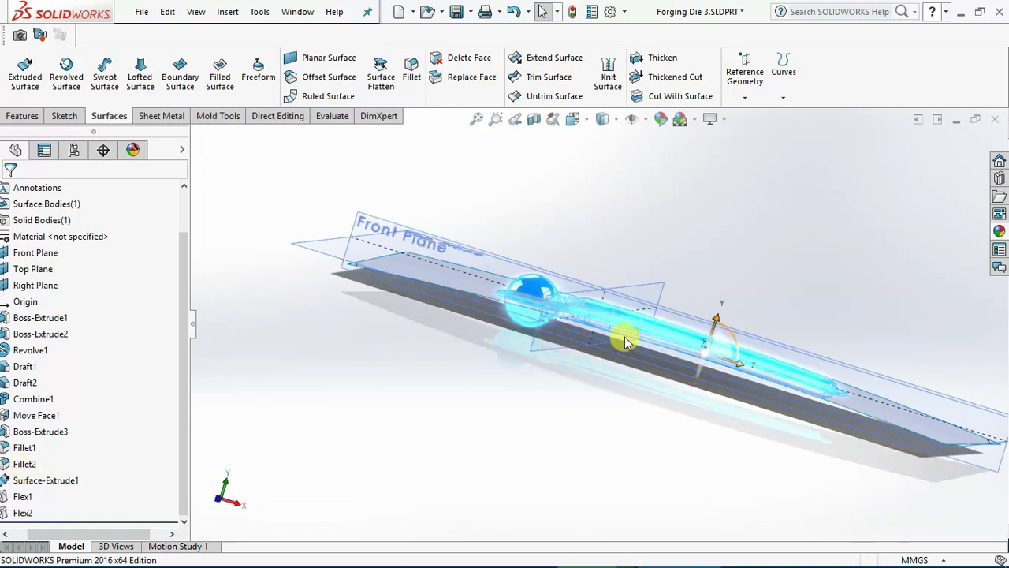
middle_click_drag(617, 335, 579, 399)
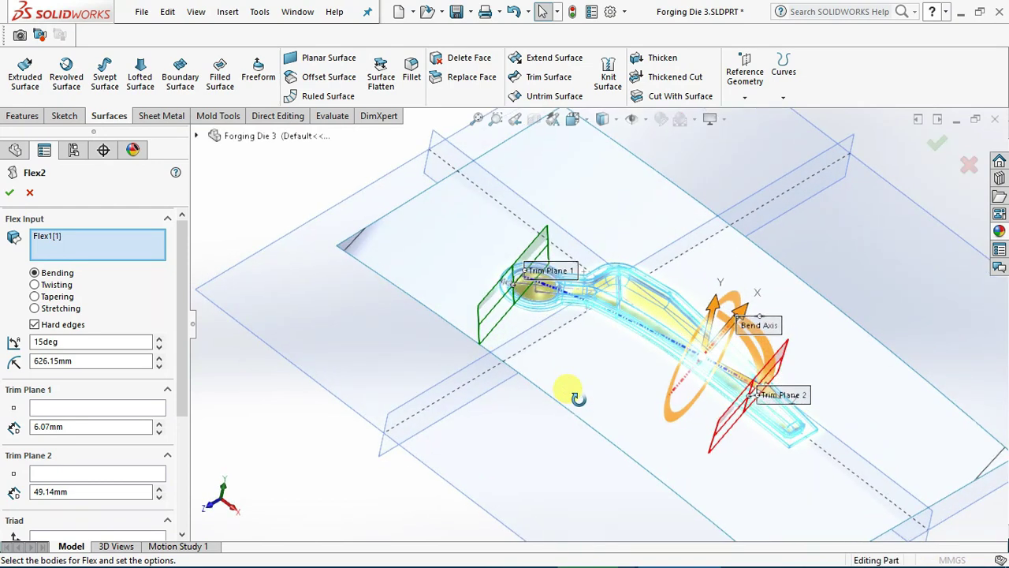
left_click(67, 239)
left_click(355, 233)
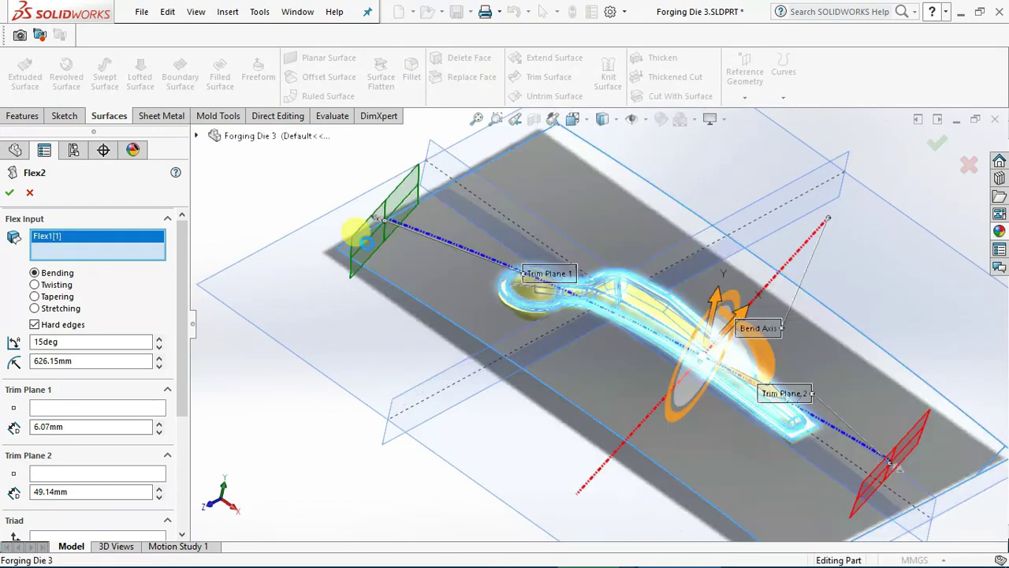
mouse_move(483, 282)
middle_mouse_down()
mouse_move(525, 218)
mouse_move(512, 277)
mouse_move(482, 293)
middle_mouse_up()
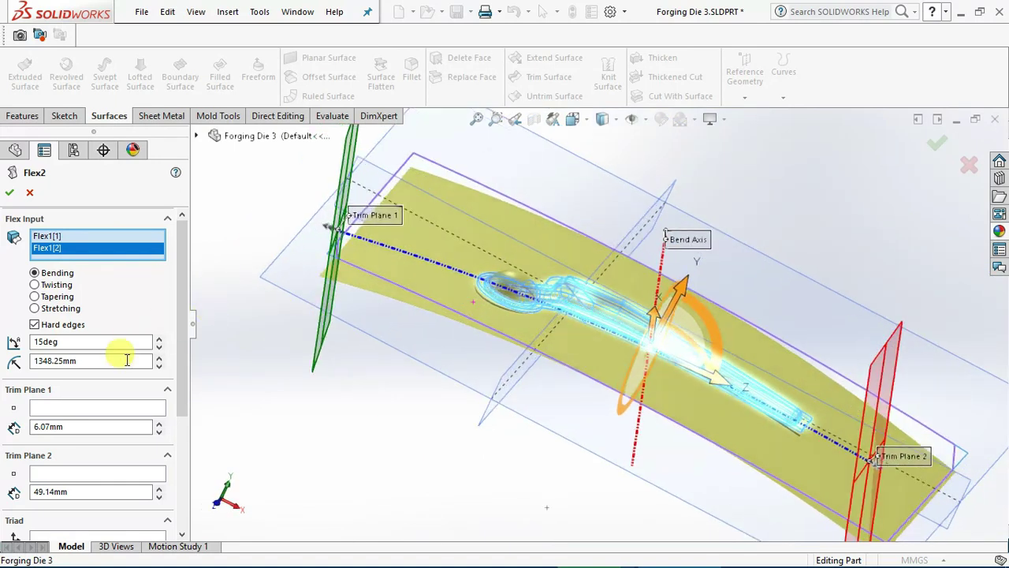
left_click(10, 191)
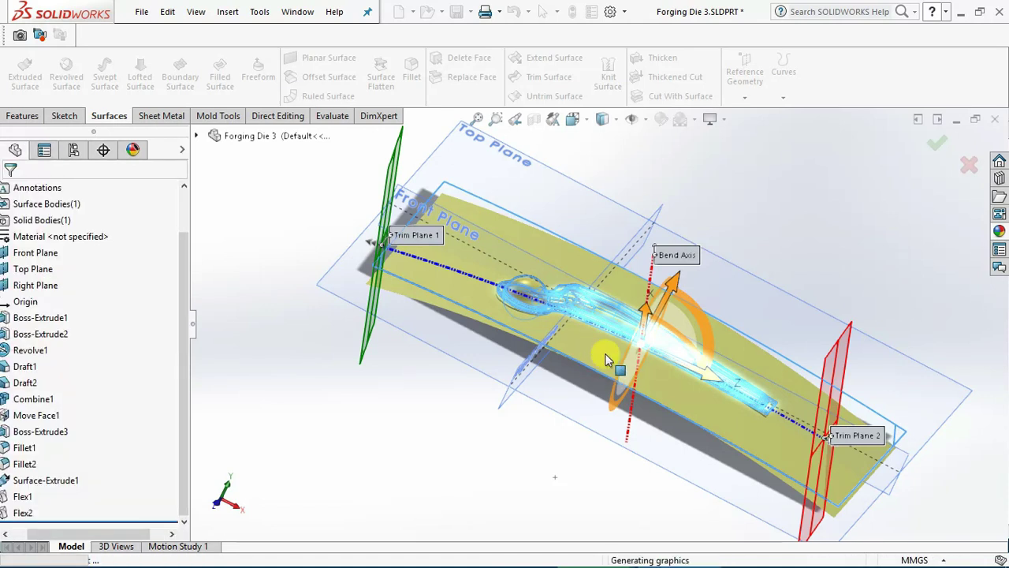
Inspect the bent part and parting surface from several sides and save the part file.
middle_click_drag(607, 356, 668, 403)
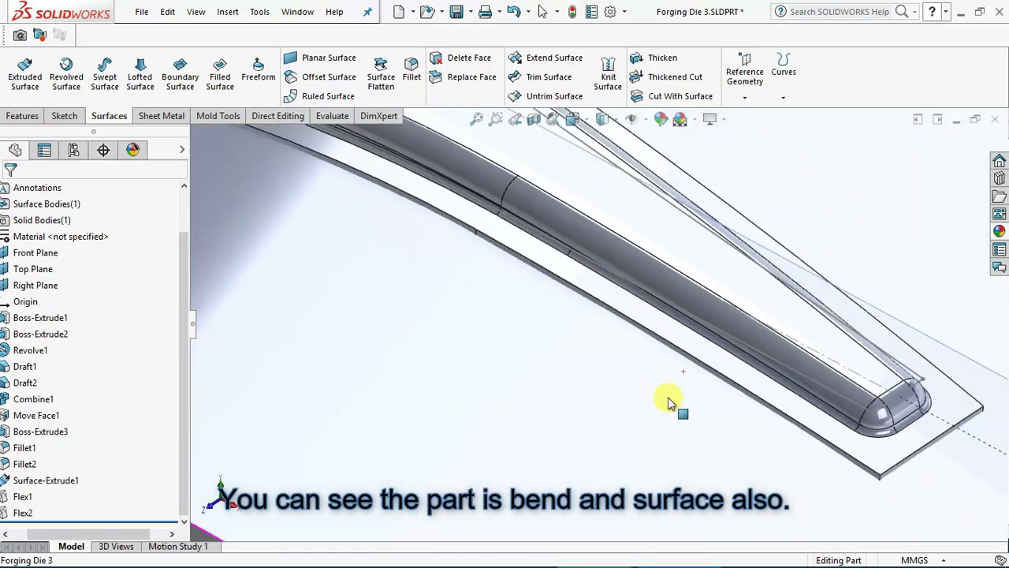
scroll(668, 403, "up", 5)
scroll(418, 228, "down", 3)
middle_click_drag(421, 208, 428, 355)
scroll(442, 362, "up", 5)
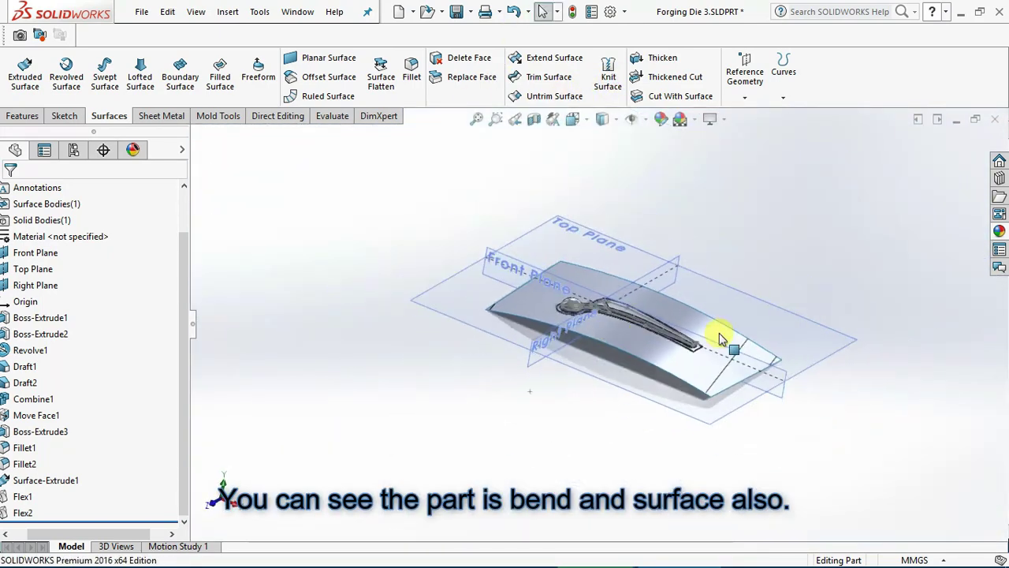
scroll(719, 337, "down", 2)
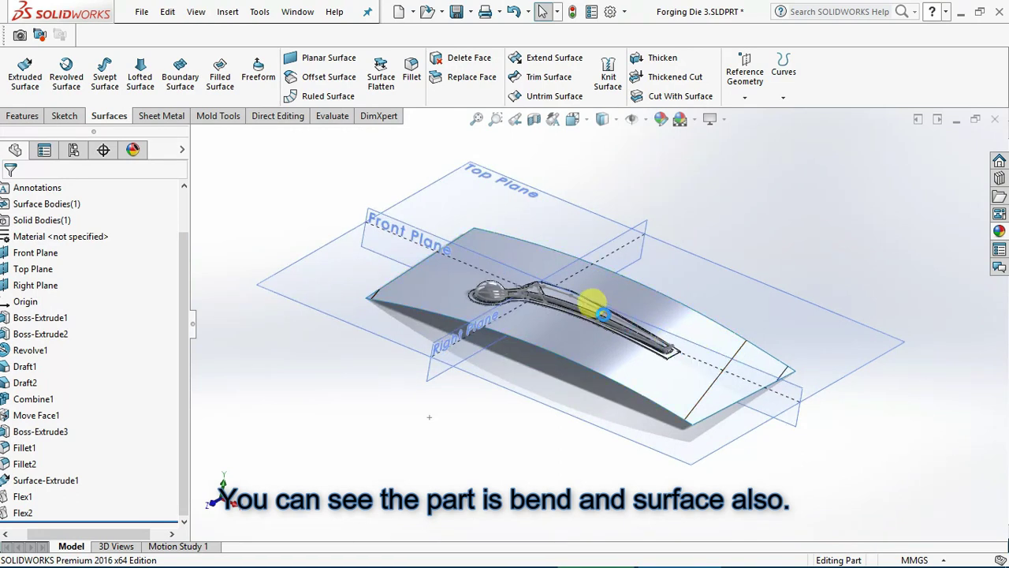
key("ctrl+s")
Sketch a 200 mm by 150 mm center rectangle on the Top Plane, centred on the horizontal axis around the part.
scroll(473, 288, "down", 2)
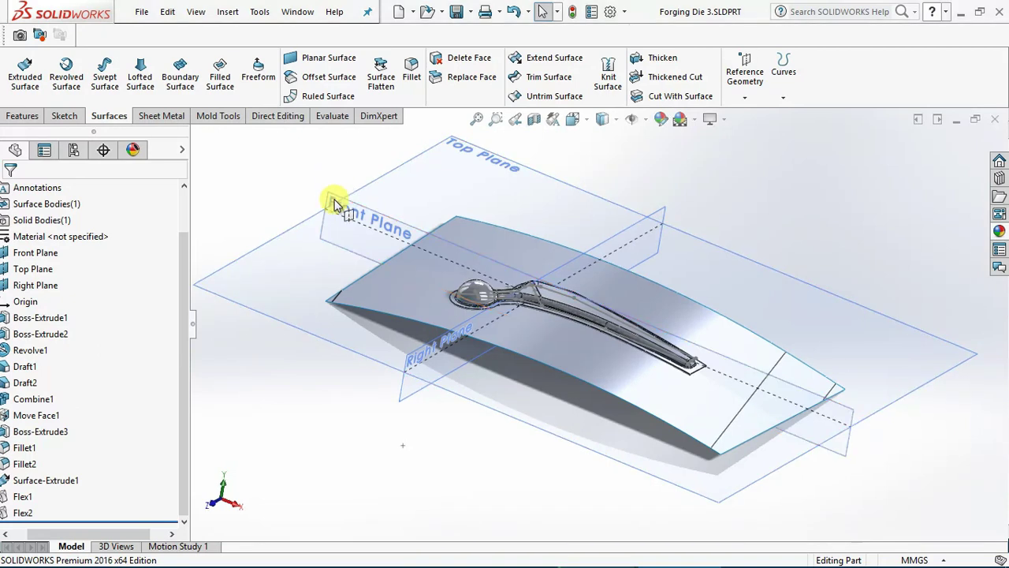
left_click(290, 249)
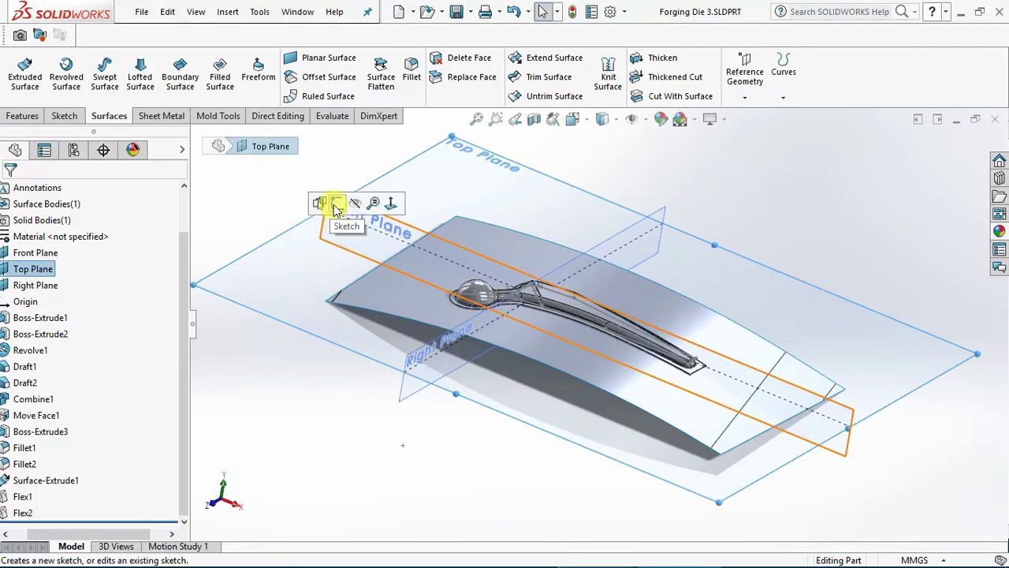
left_click(332, 204)
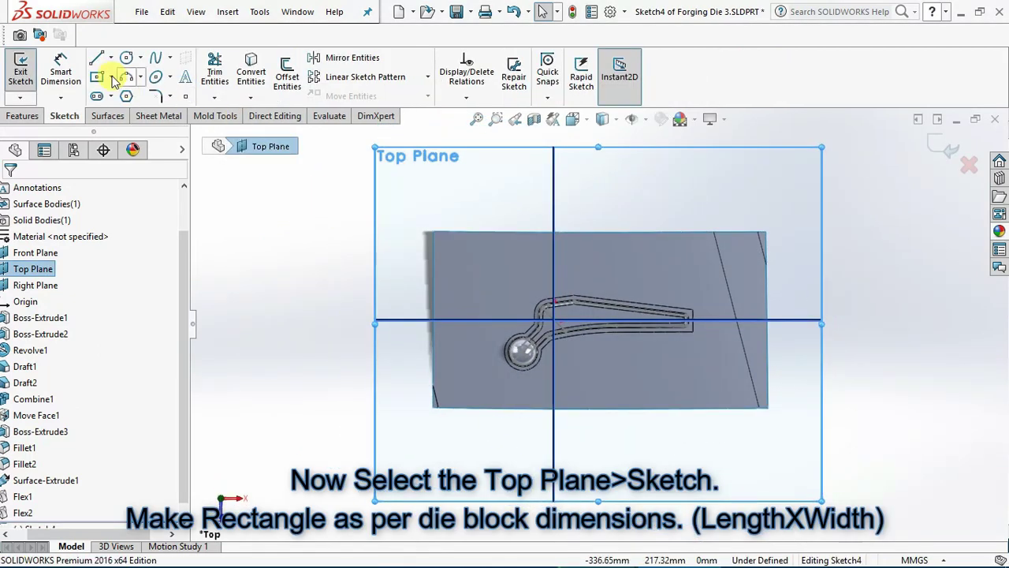
left_click(110, 77)
left_click(122, 116)
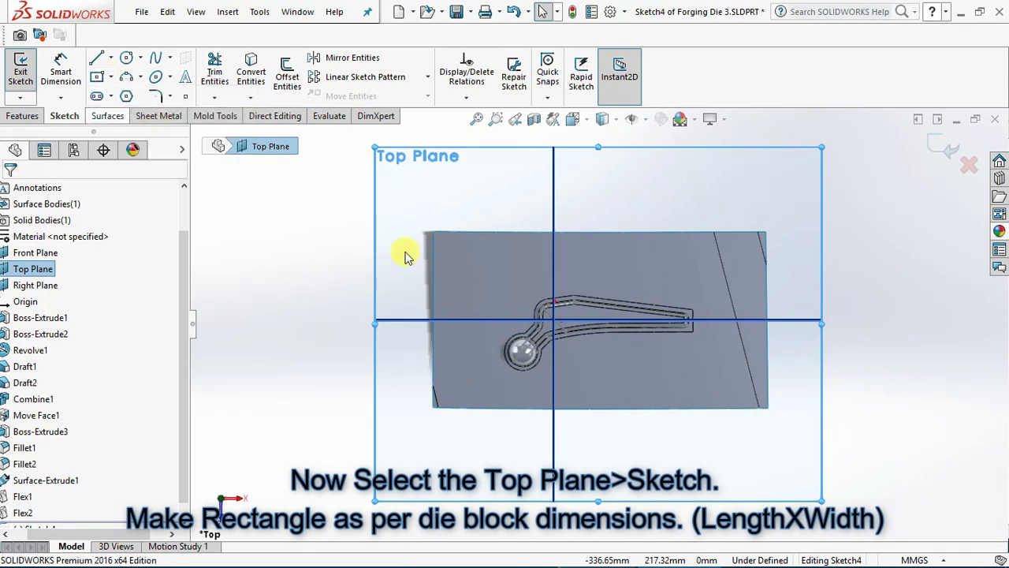
left_click(599, 320)
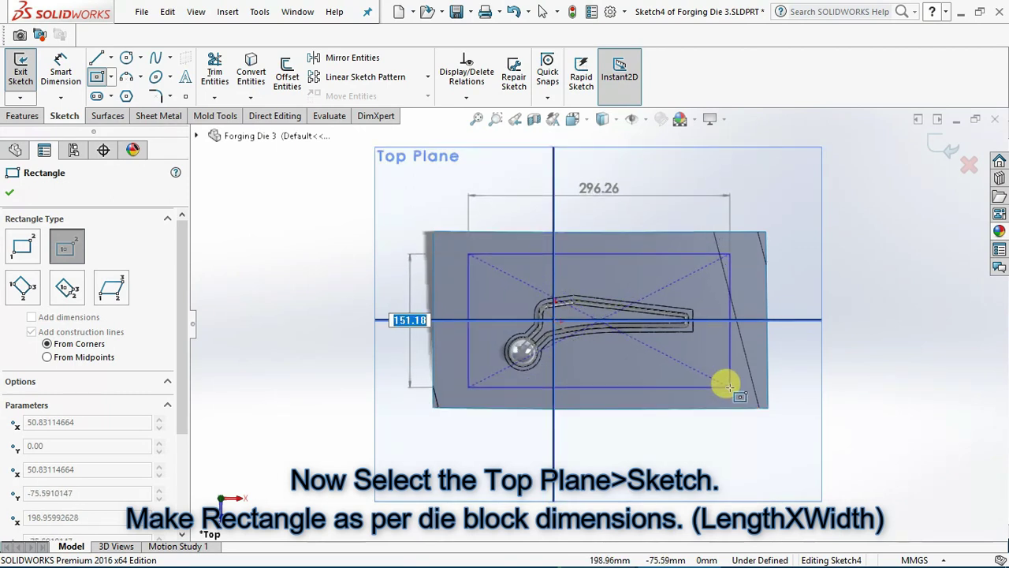
type("150")
key("Return")
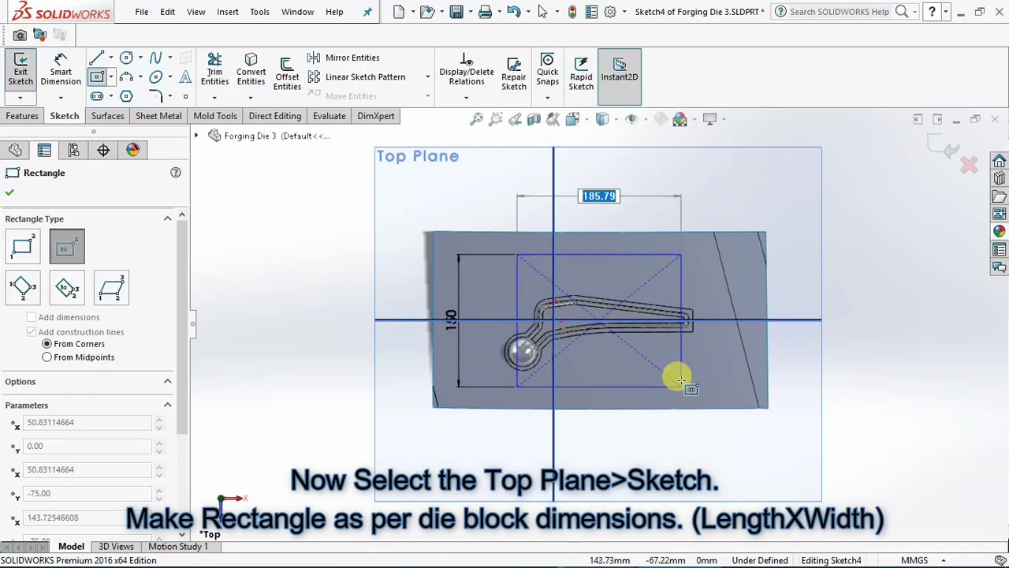
type("1")
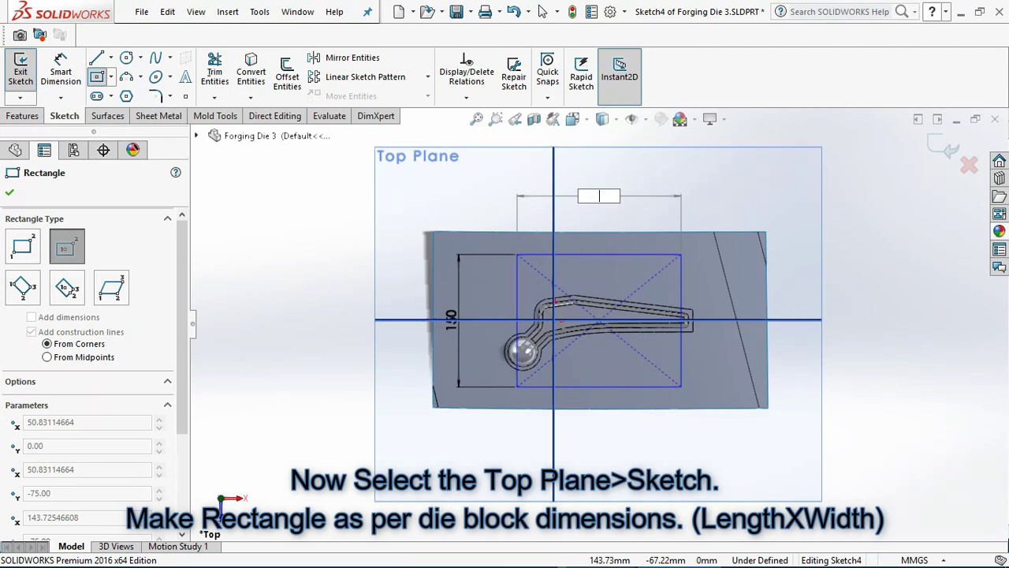
key("Return")
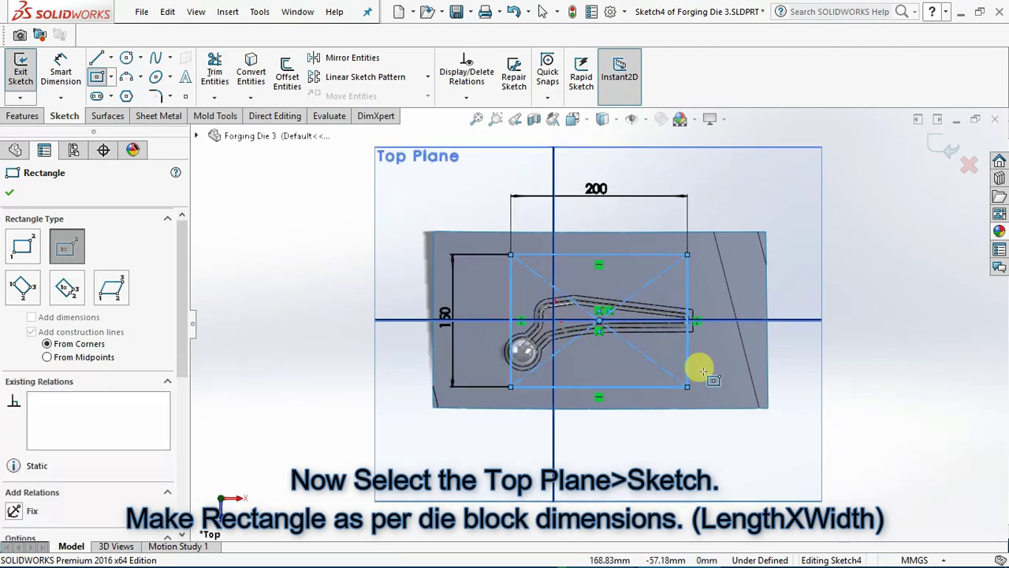
key("Escape")
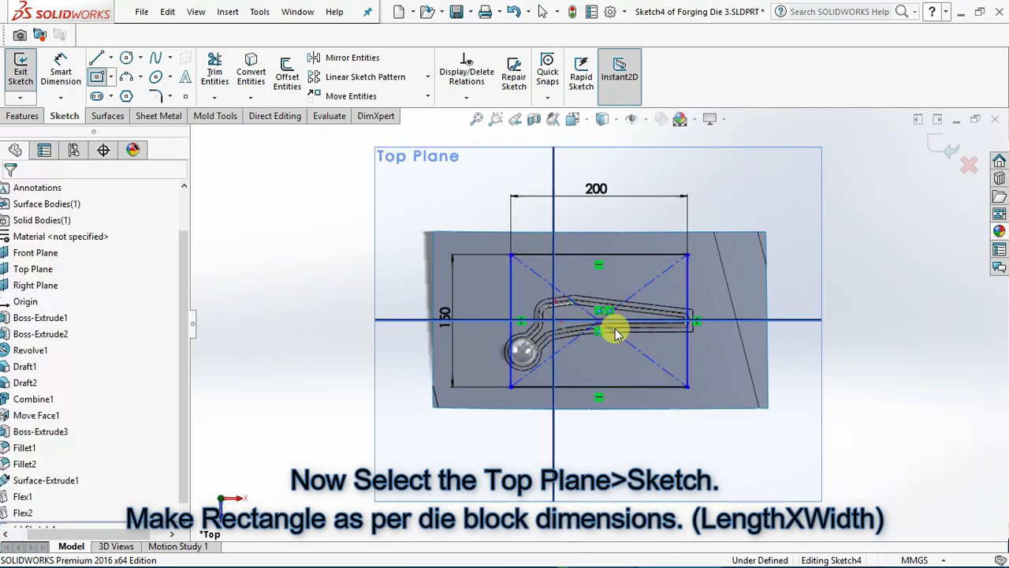
Shift the die block rectangle along the horizontal axis toward the ball end of the part.
scroll(603, 324, "down", 5)
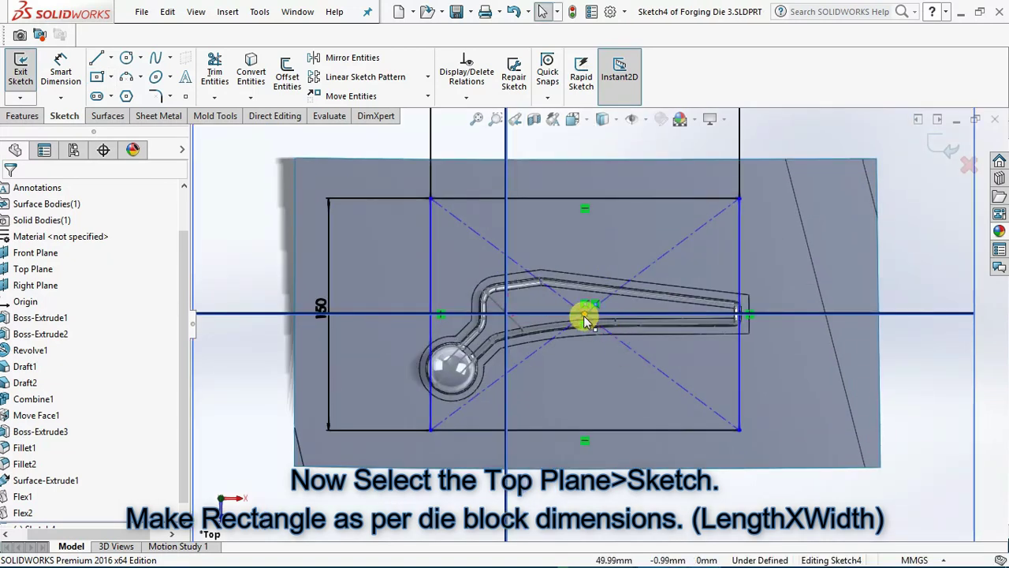
left_click_drag(587, 316, 563, 315)
scroll(688, 302, "up", 4)
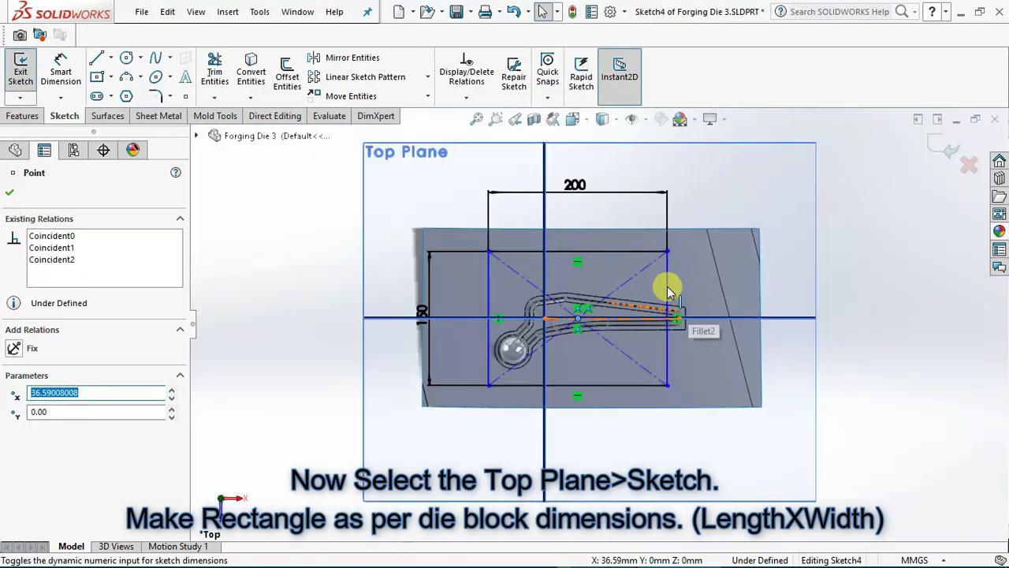
mouse_move(668, 287)
left_mouse_down()
mouse_move(683, 291)
mouse_move(663, 297)
left_mouse_up()
Apply a Fix relation to the rectangle's vertical side nearest the part's ball end.
scroll(663, 296, "up", 2)
left_click(526, 146)
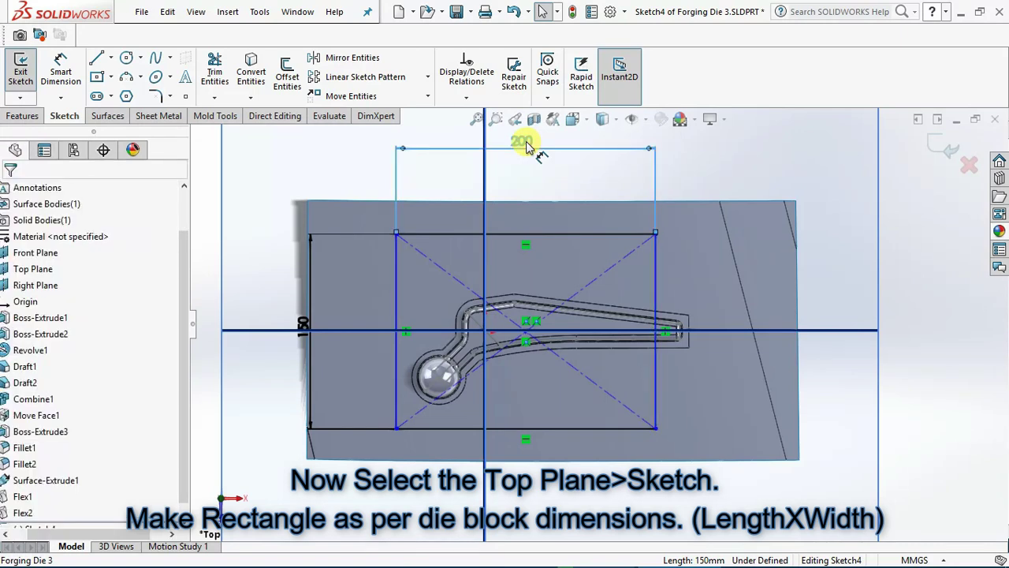
left_click(396, 267)
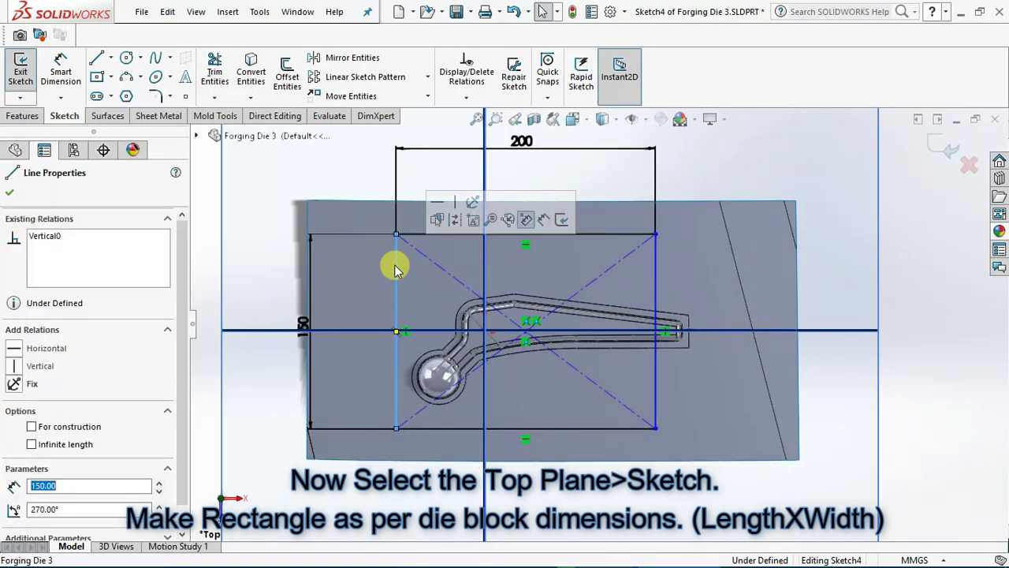
left_click(472, 203)
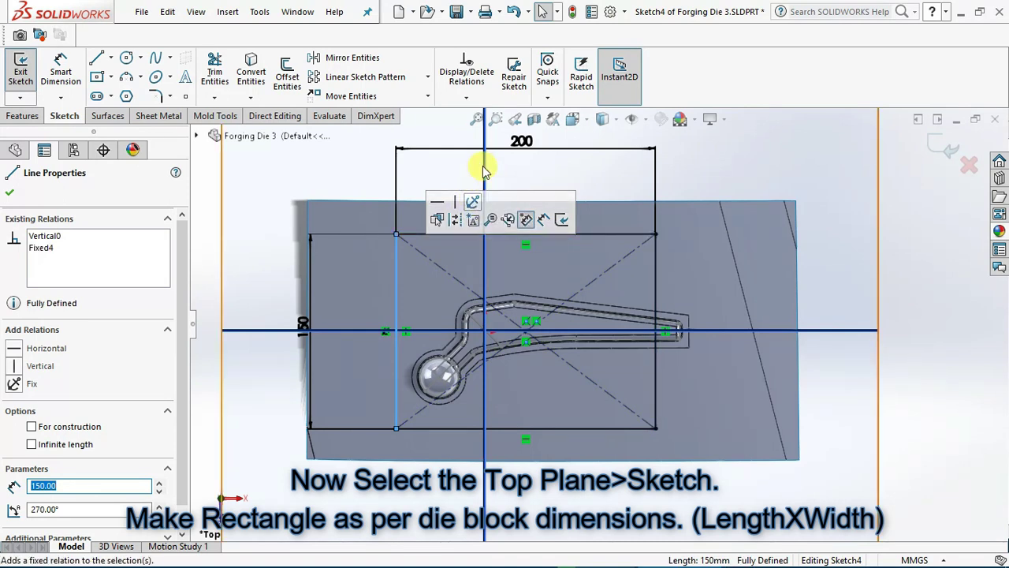
Try lengths of 210 mm and 220 mm for the die block rectangle.
left_click(518, 145)
left_click(519, 142)
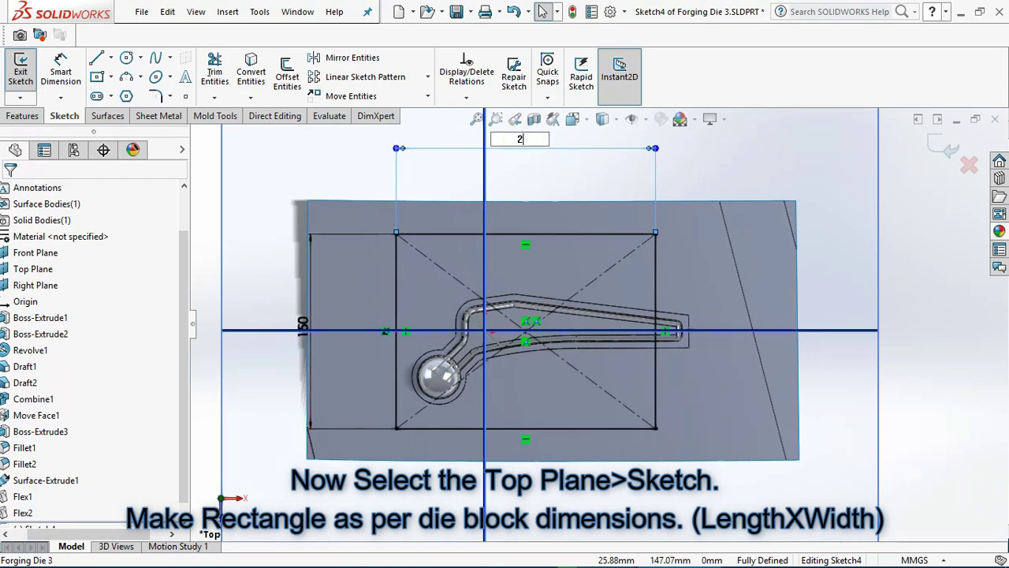
key("Return")
left_click(527, 150)
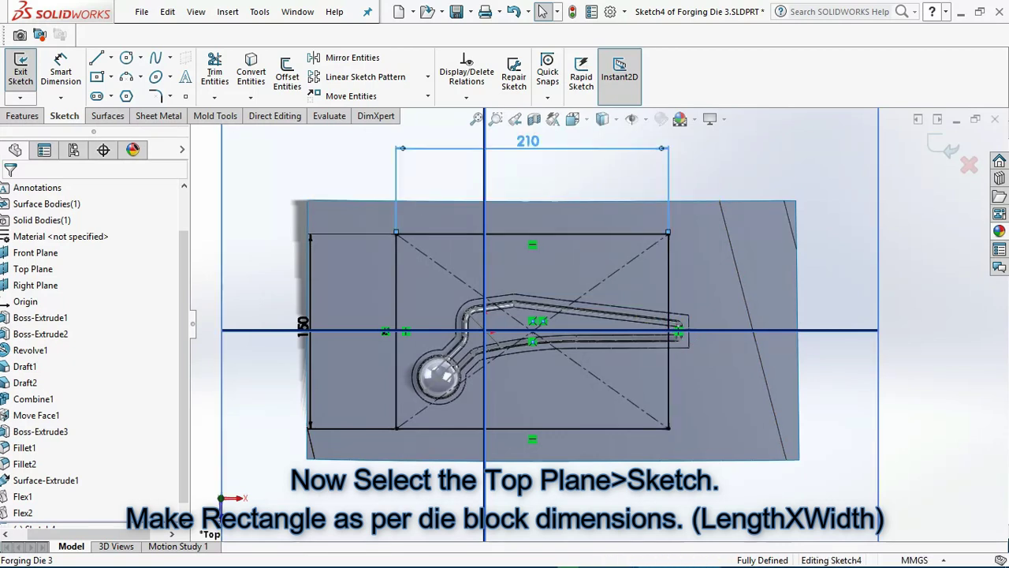
left_click(527, 144)
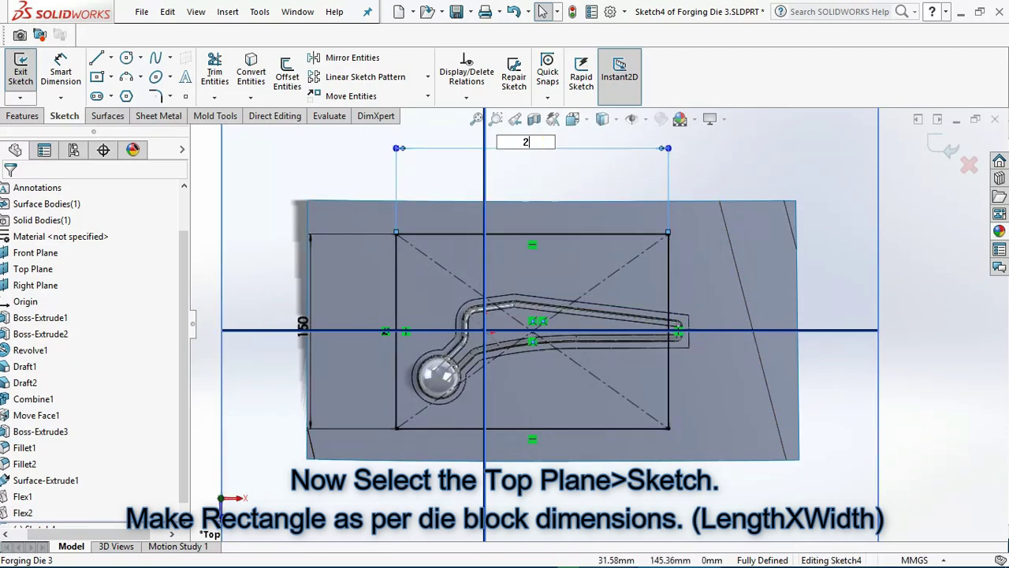
type("220")
key("Return")
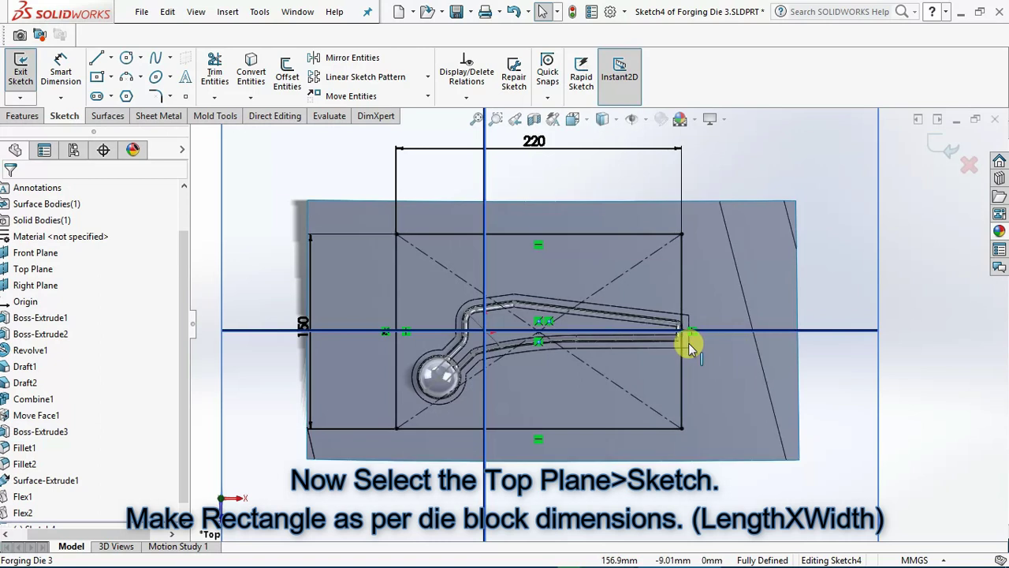
Set the die block rectangle's length to 215 mm.
left_click(533, 143)
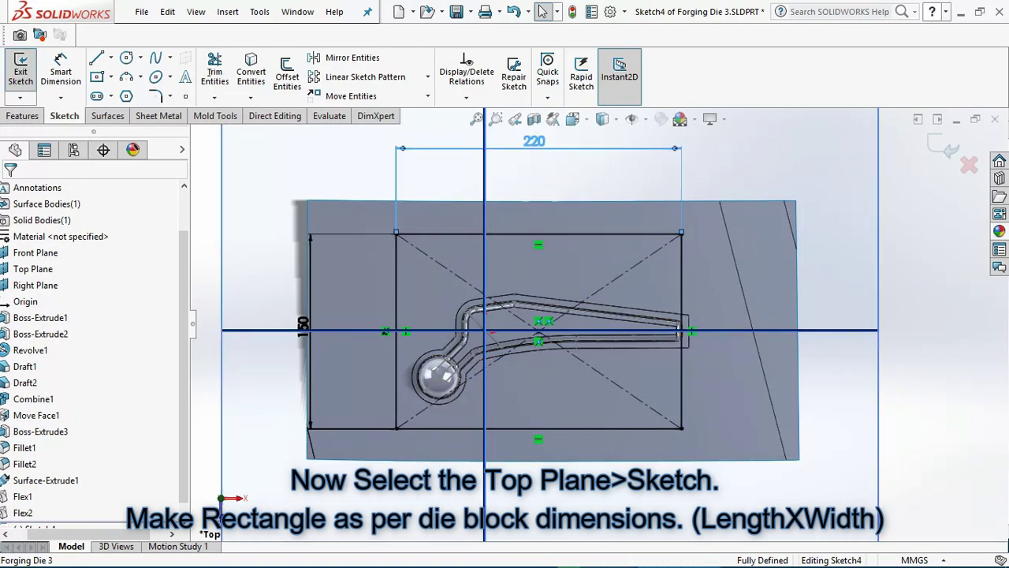
type("215")
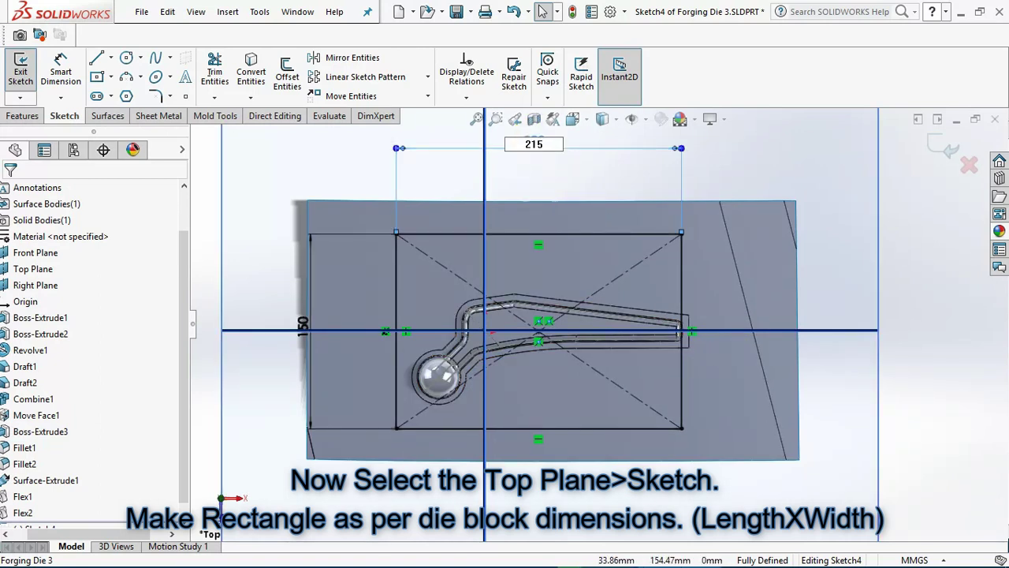
key("Return")
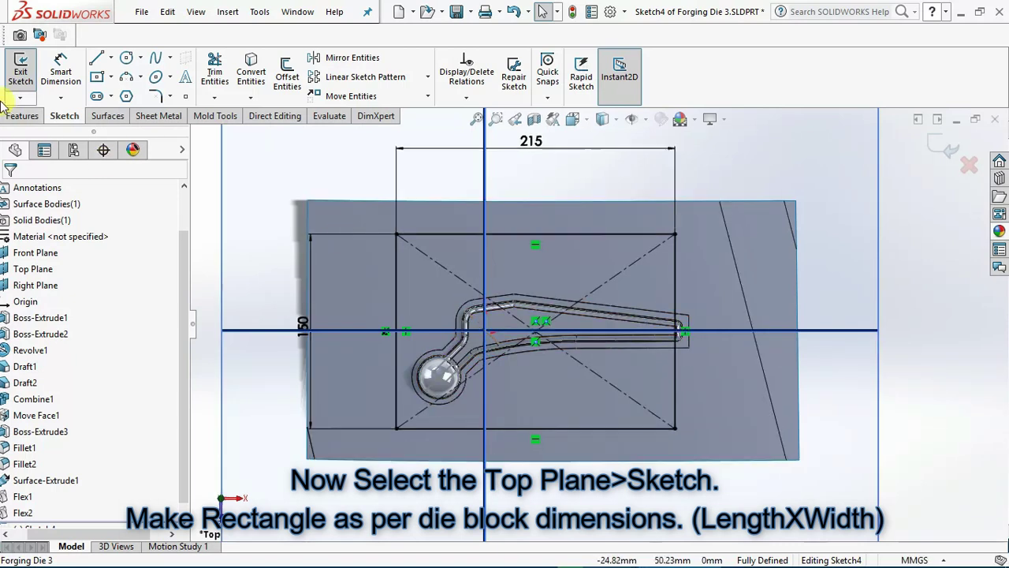
Begin a boss extrusion of the rectangle with a Mid Plane end condition and result merging turned off.
left_click(22, 116)
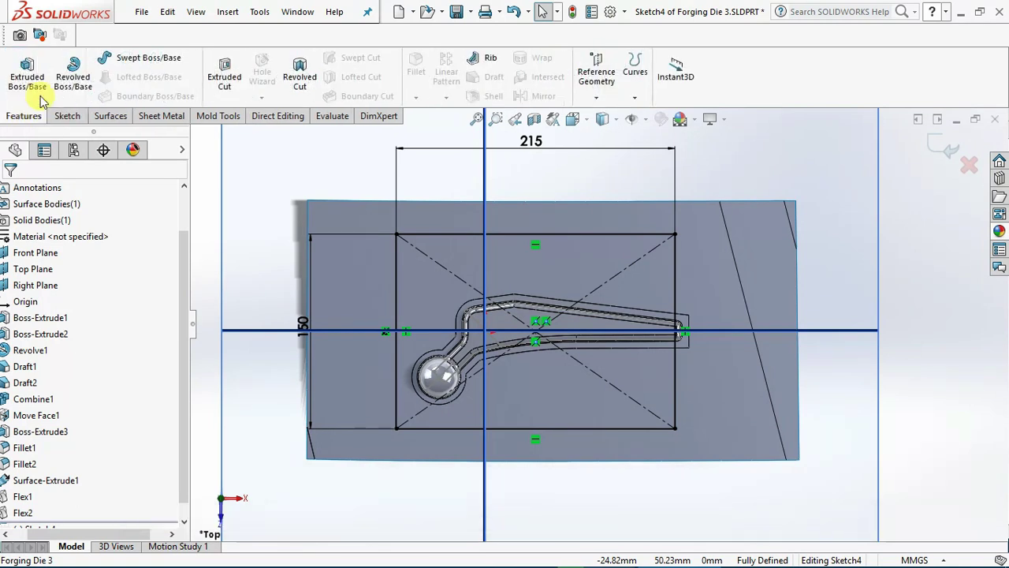
left_click(28, 79)
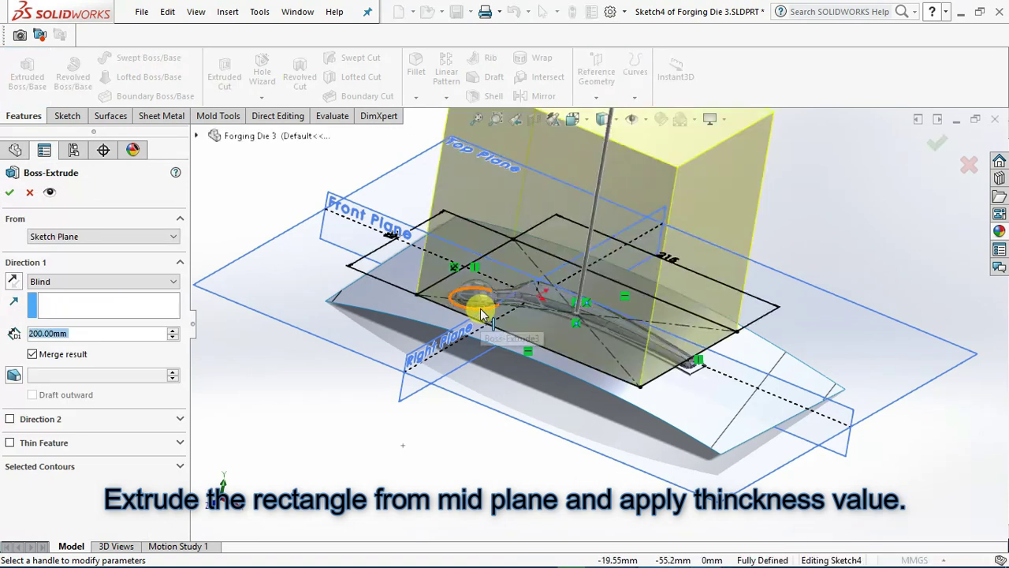
left_click(43, 281)
left_click(58, 353)
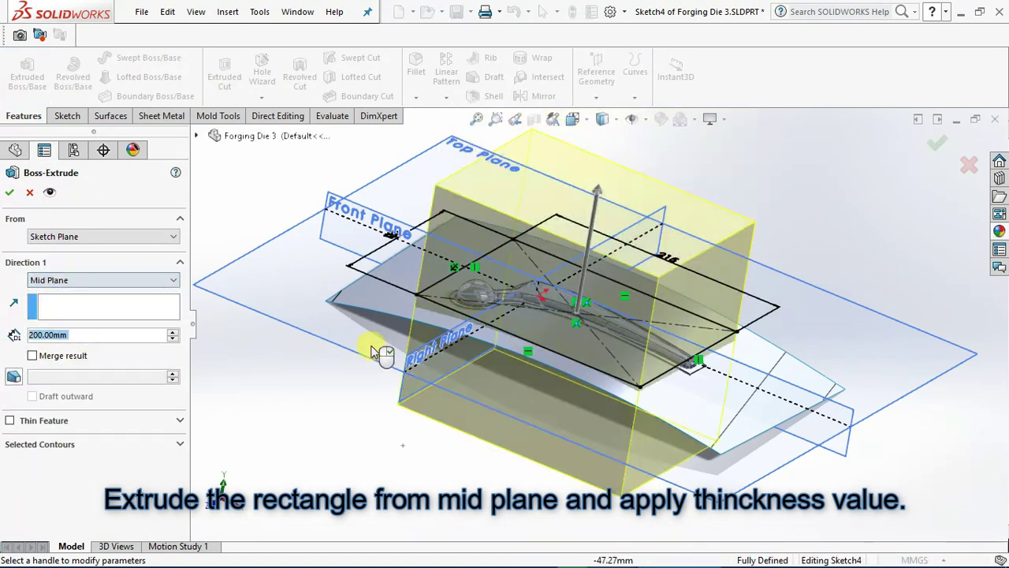
Set the die block's extrusion depth to 120 mm and accept the feature.
middle_click_drag(386, 349, 576, 344)
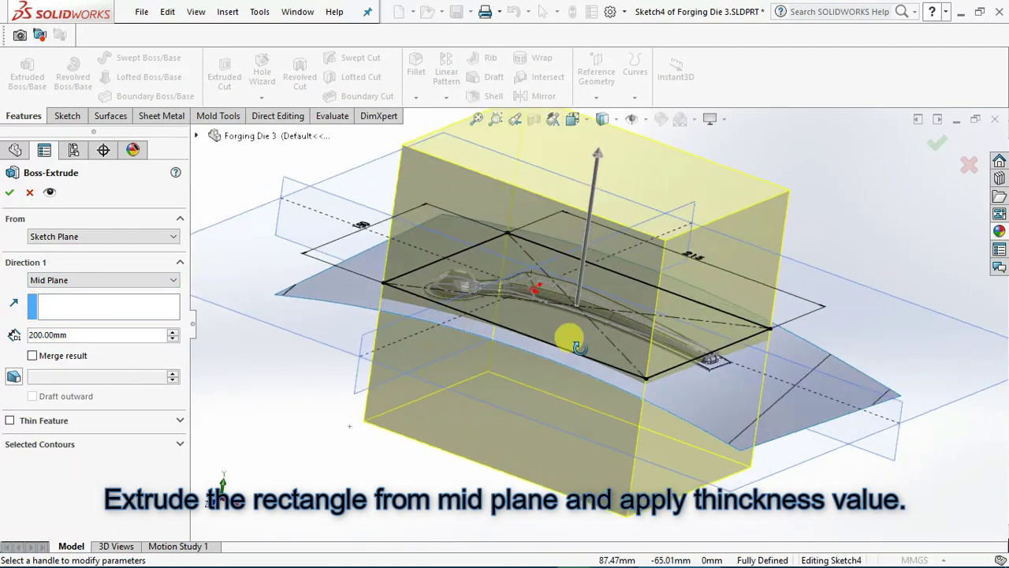
scroll(576, 343, "up", 2)
type("100")
key("BackSpace")
key("BackSpace")
type("20")
key("Tab")
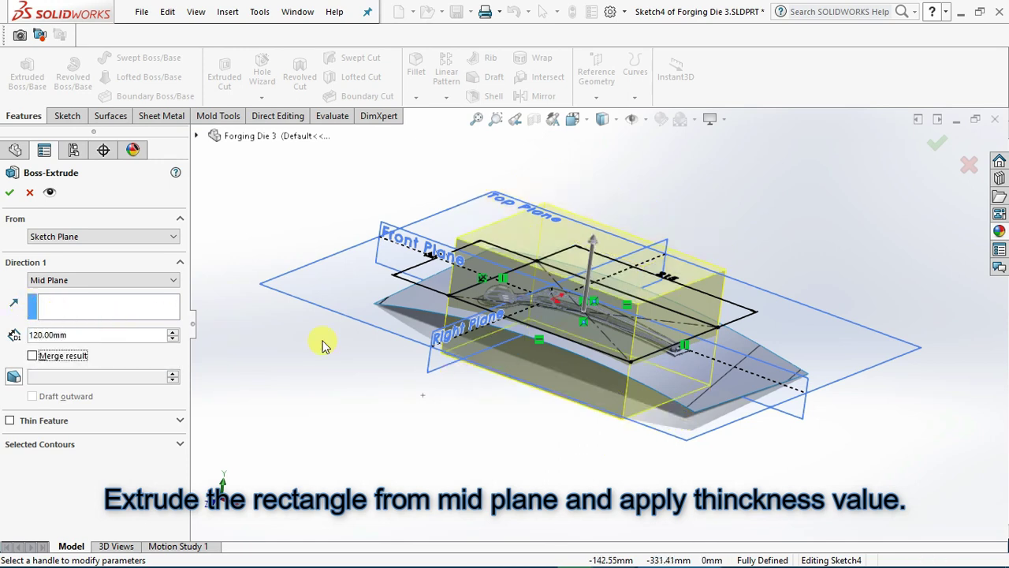
mouse_move(574, 339)
middle_mouse_down()
mouse_move(585, 270)
mouse_move(591, 288)
mouse_move(556, 320)
mouse_move(573, 339)
middle_mouse_up()
scroll(573, 339, "up", 2)
left_click(7, 193)
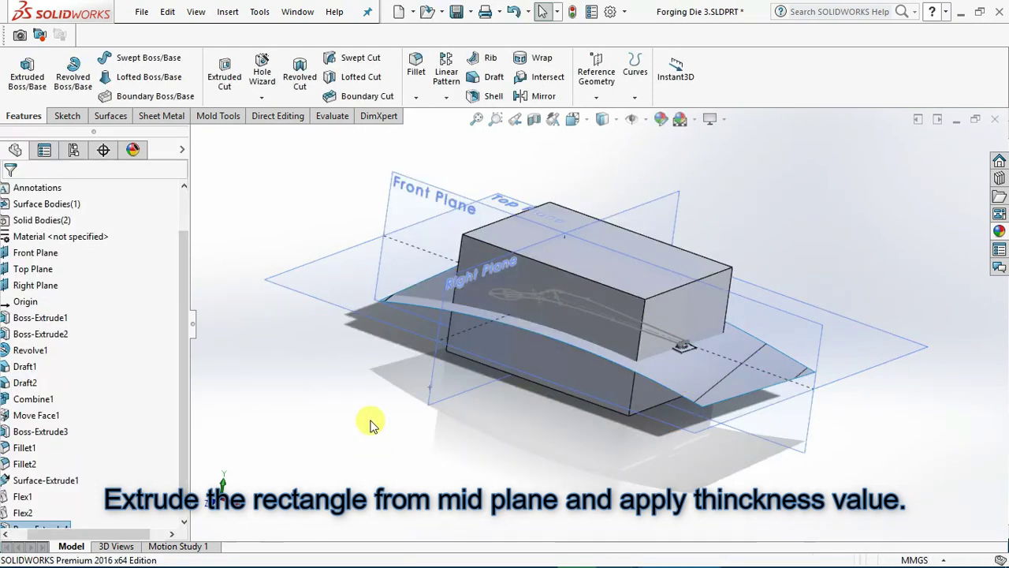
Save the part file and inspect the part's narrow end where it protrudes from the die block.
middle_click_drag(380, 392, 383, 398)
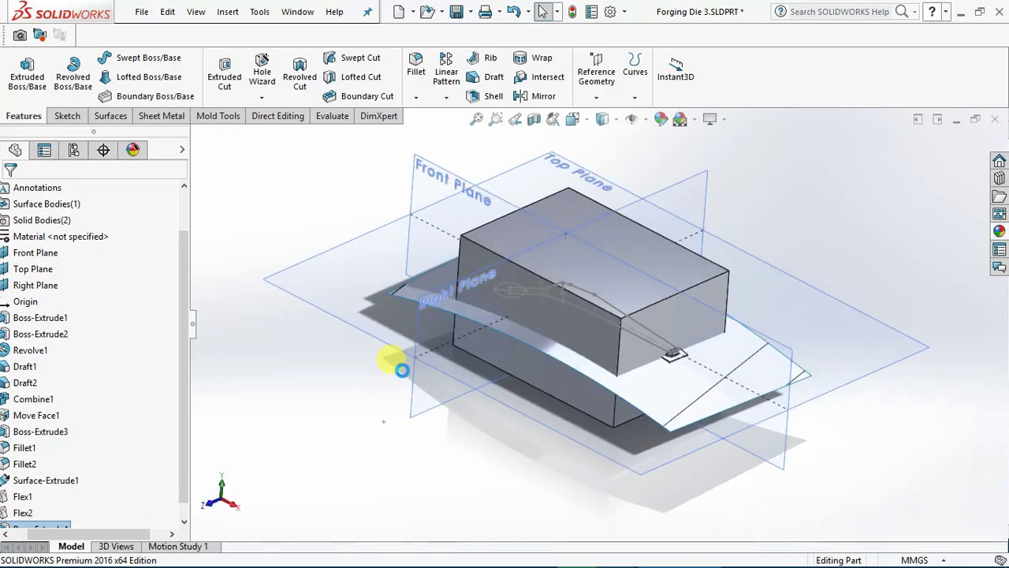
key("ctrl+s")
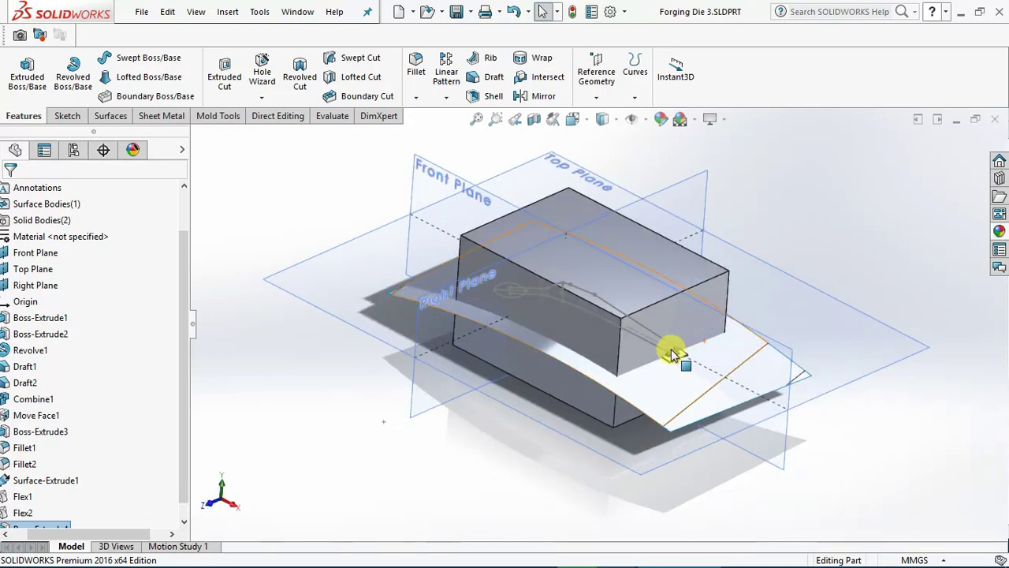
scroll(670, 355, "down", 2)
scroll(664, 357, "down", 10)
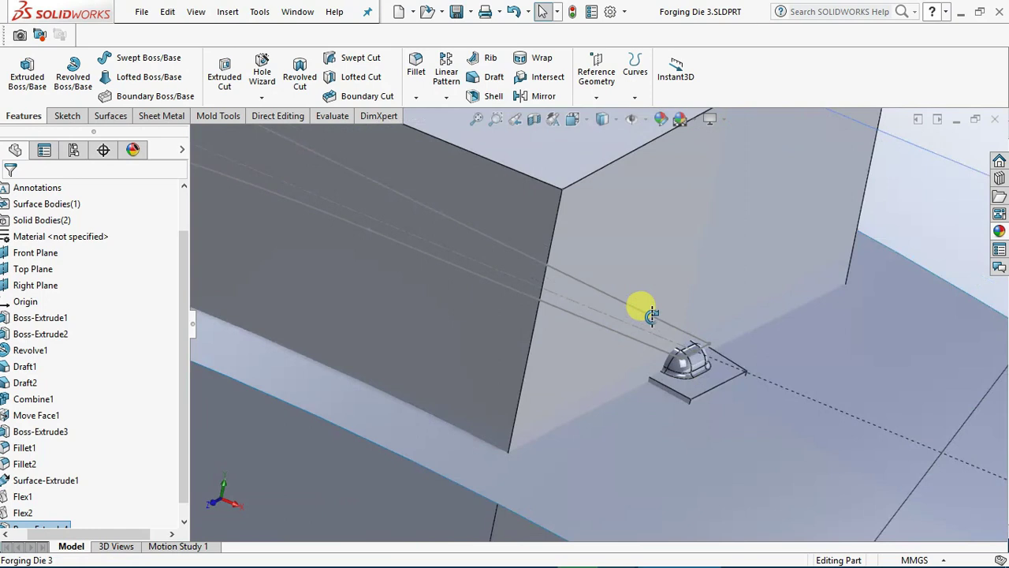
scroll(722, 341, "up", 10)
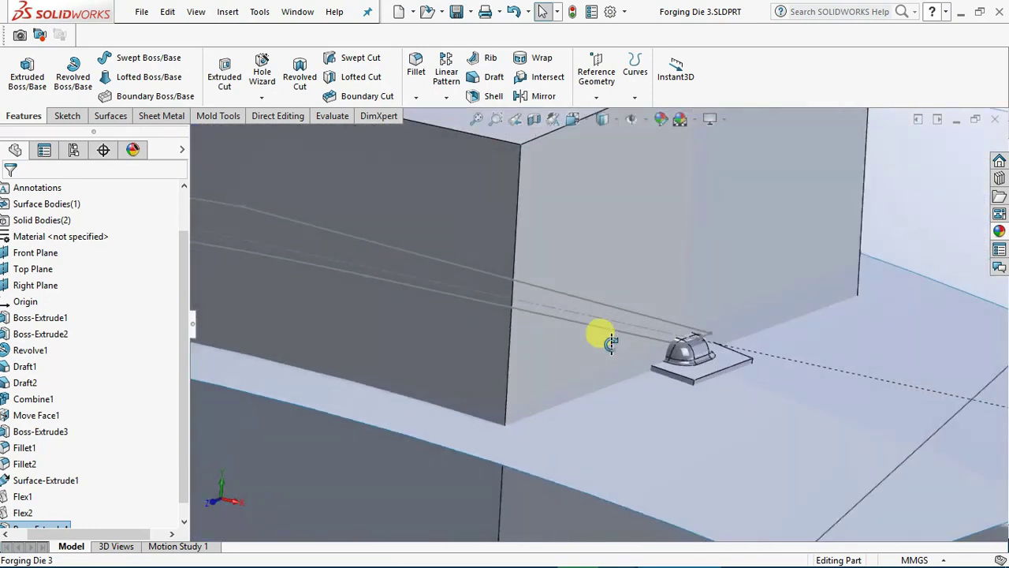
scroll(607, 353, "up", 10)
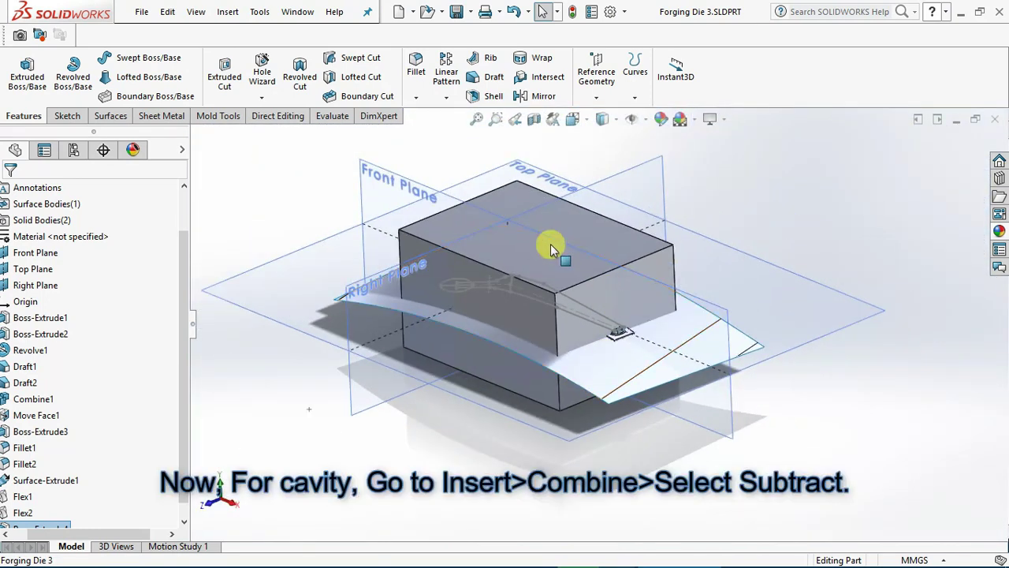
Start a Combine feature for the cavity with Subtract as its operation type.
left_click(227, 12)
mouse_move(266, 118)
mouse_move(356, 82)
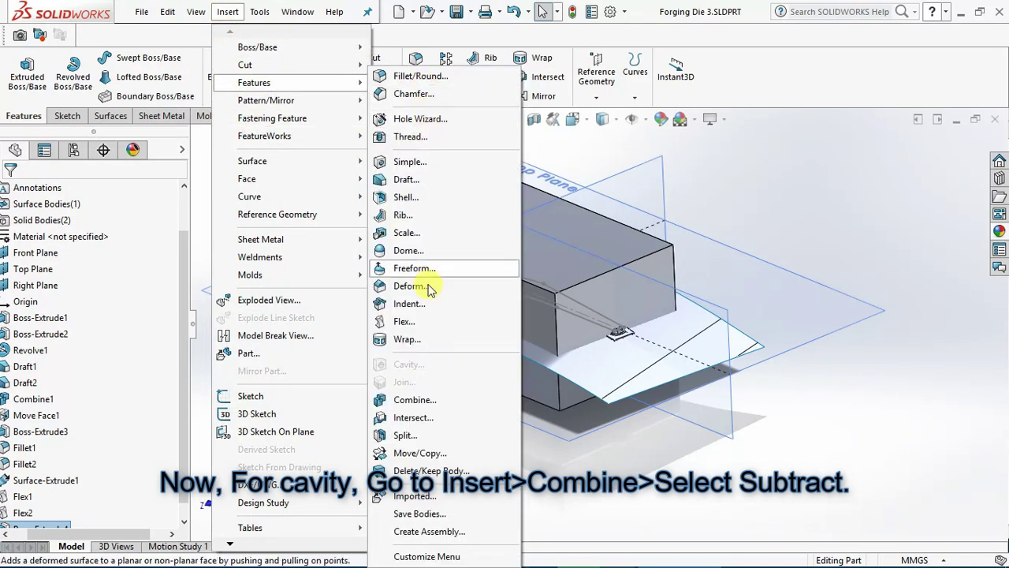
left_click(419, 399)
scroll(600, 315, "down", 3)
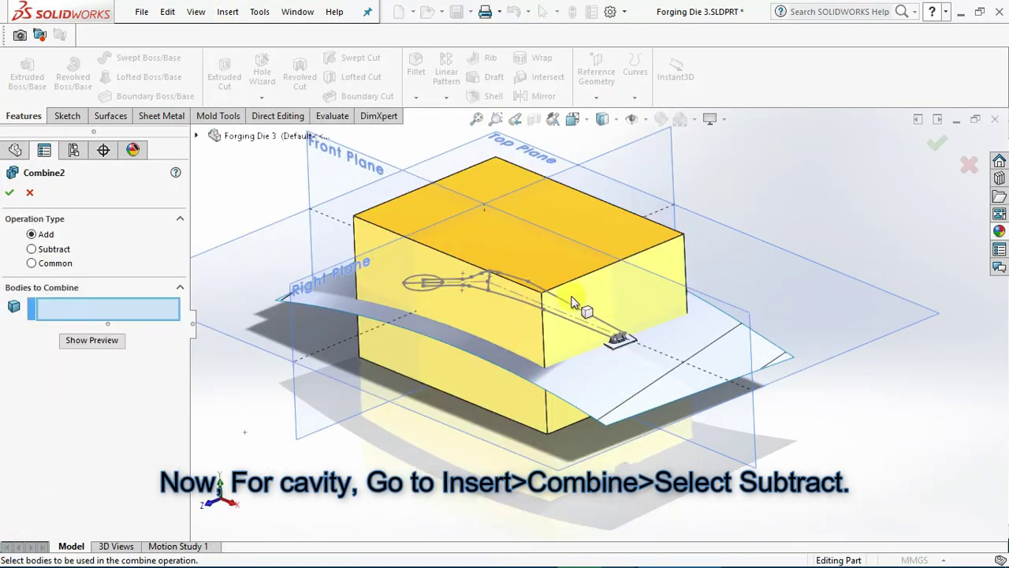
left_click(71, 250)
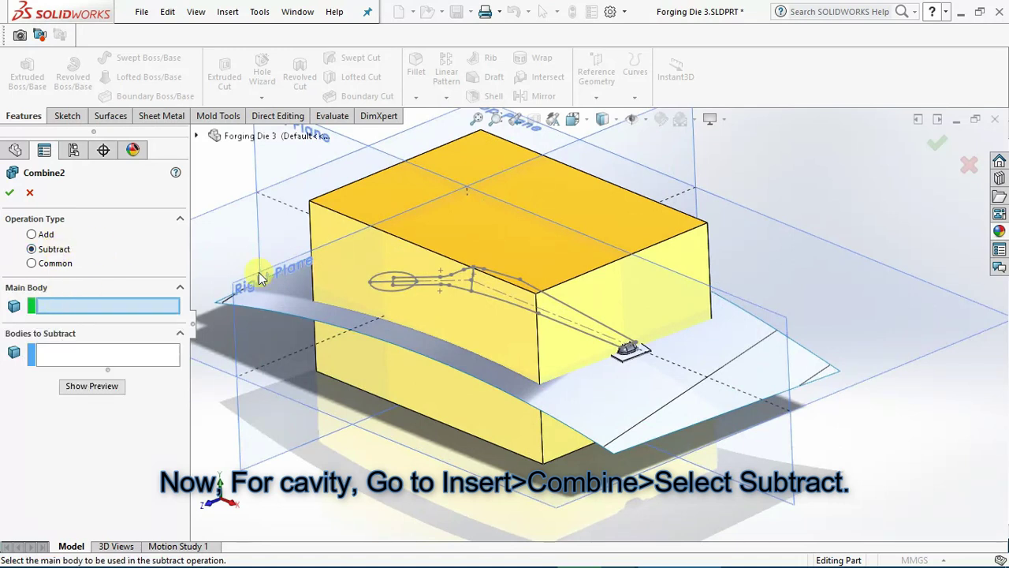
Subtract the bent part body from the die block as main body, checking the cavity preview before accepting.
left_click(410, 233)
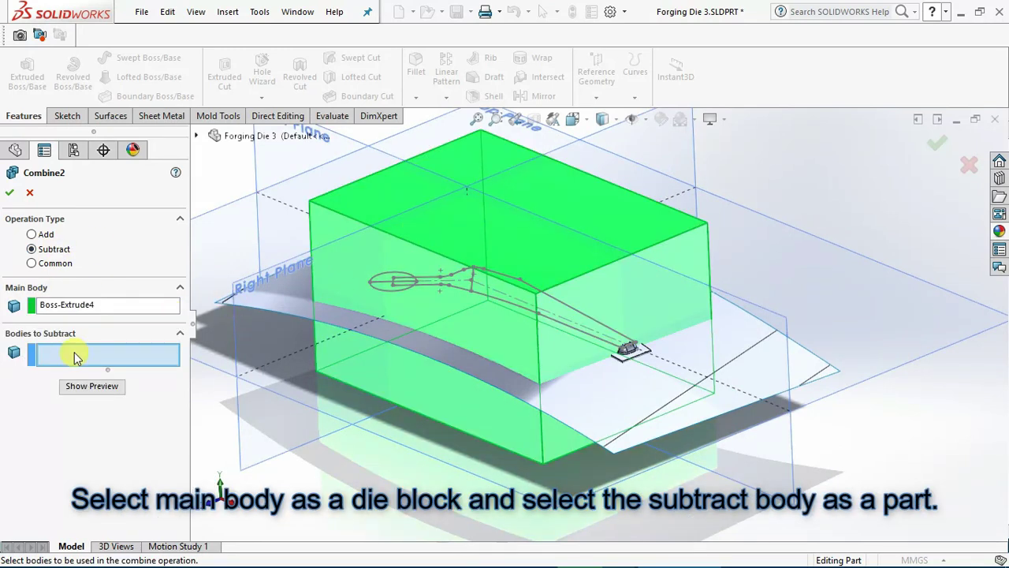
left_click(626, 354)
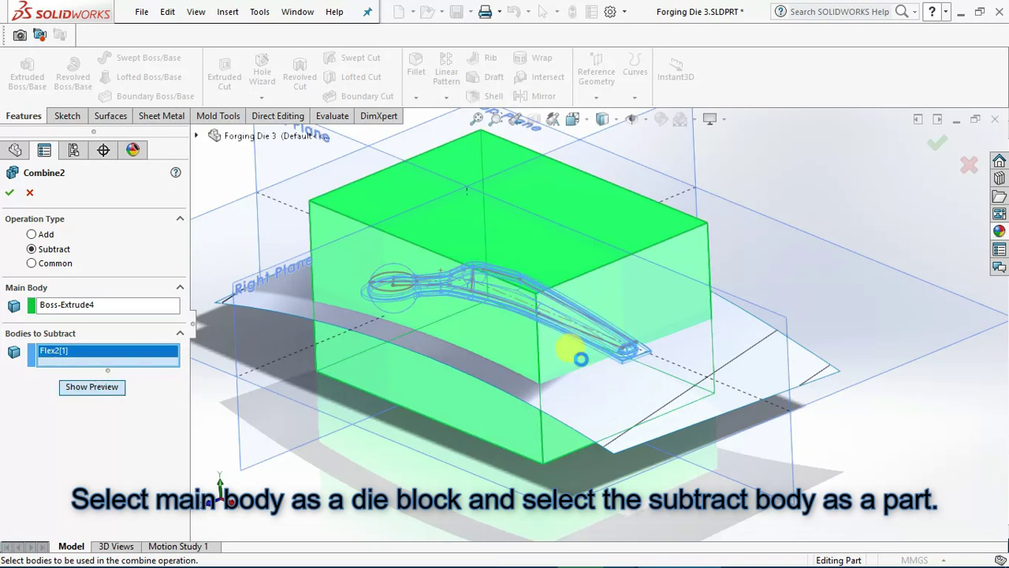
scroll(613, 336, "down", 5)
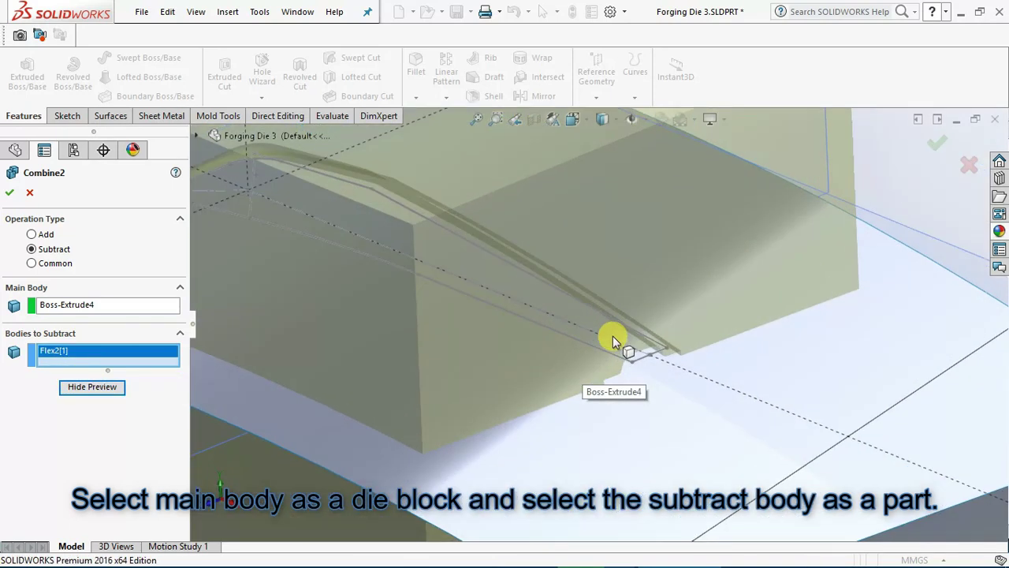
scroll(332, 245, "up", 2)
scroll(322, 267, "down", 4)
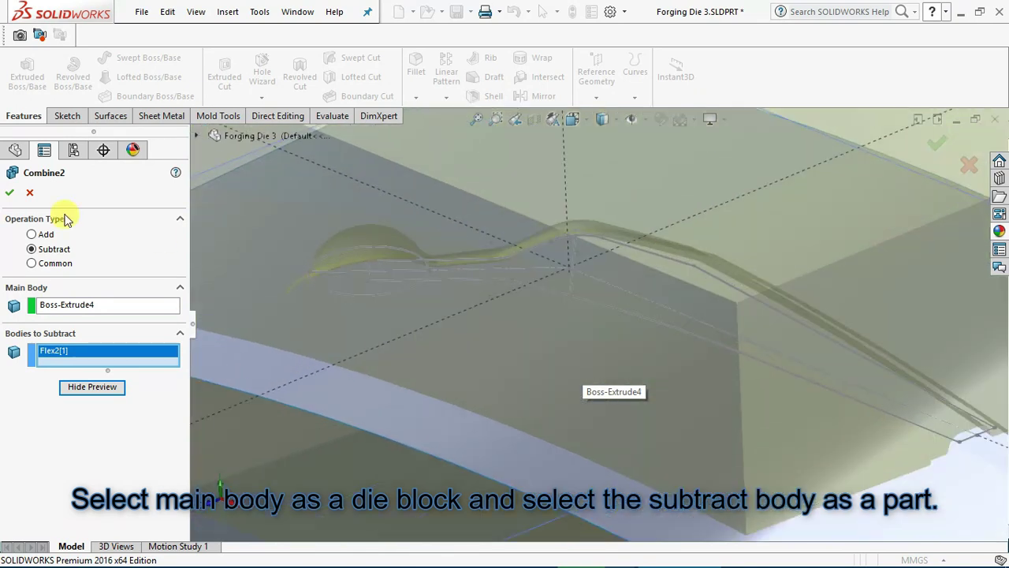
left_click(11, 194)
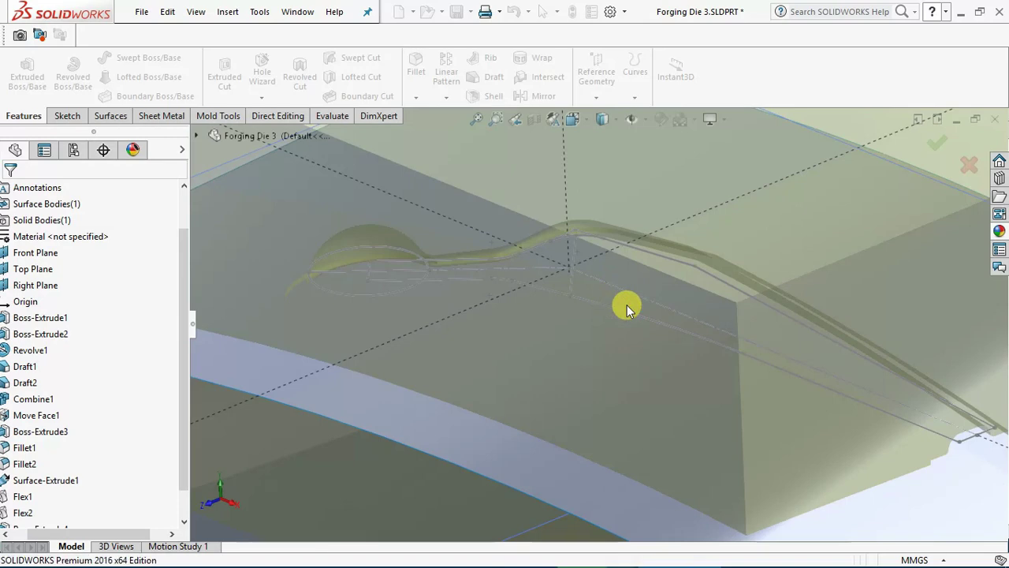
Hide the reference planes and sketches around the die block.
scroll(627, 306, "up", 4)
scroll(733, 389, "down", 2)
middle_click_drag(737, 334, 733, 394)
scroll(734, 391, "up", 3)
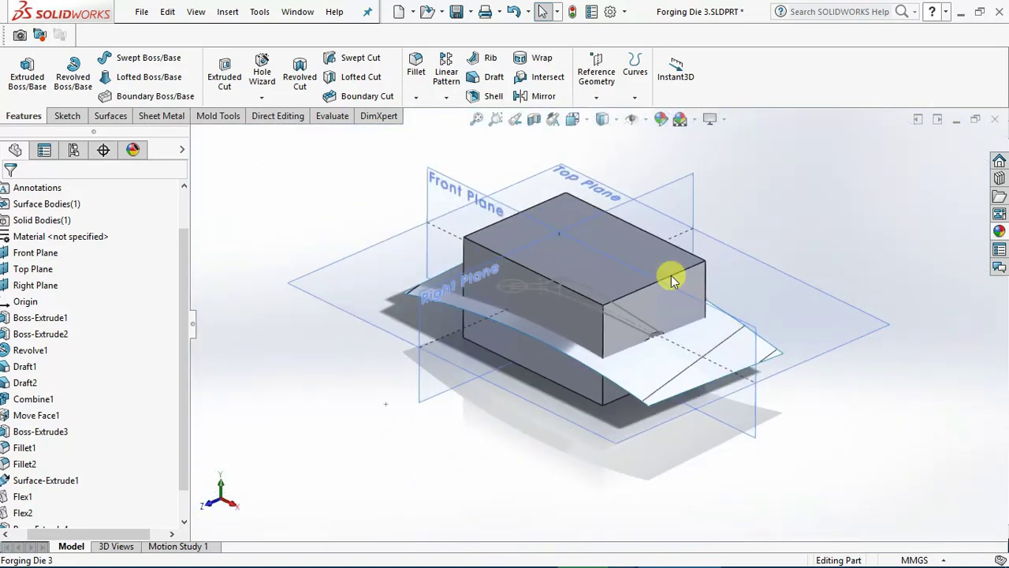
scroll(639, 269, "down", 1)
left_click(645, 122)
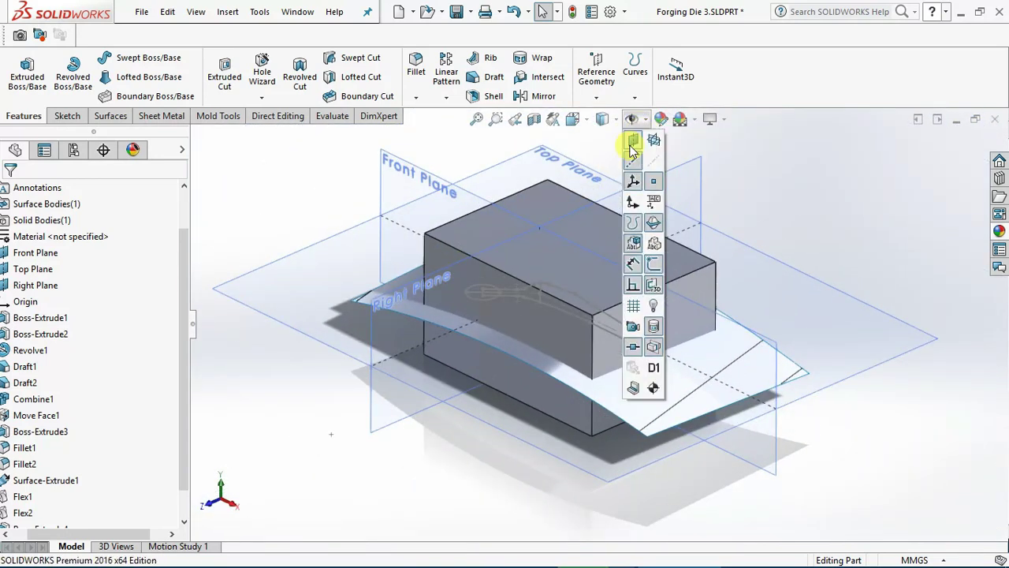
left_click(632, 144)
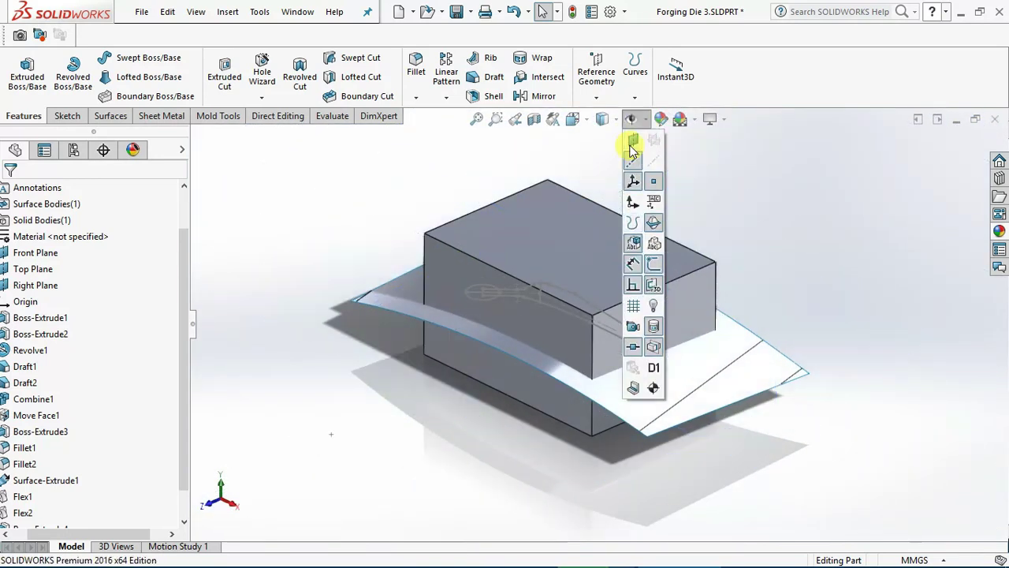
left_click(837, 313)
scroll(752, 348, "down", 2)
scroll(573, 307, "up", 2)
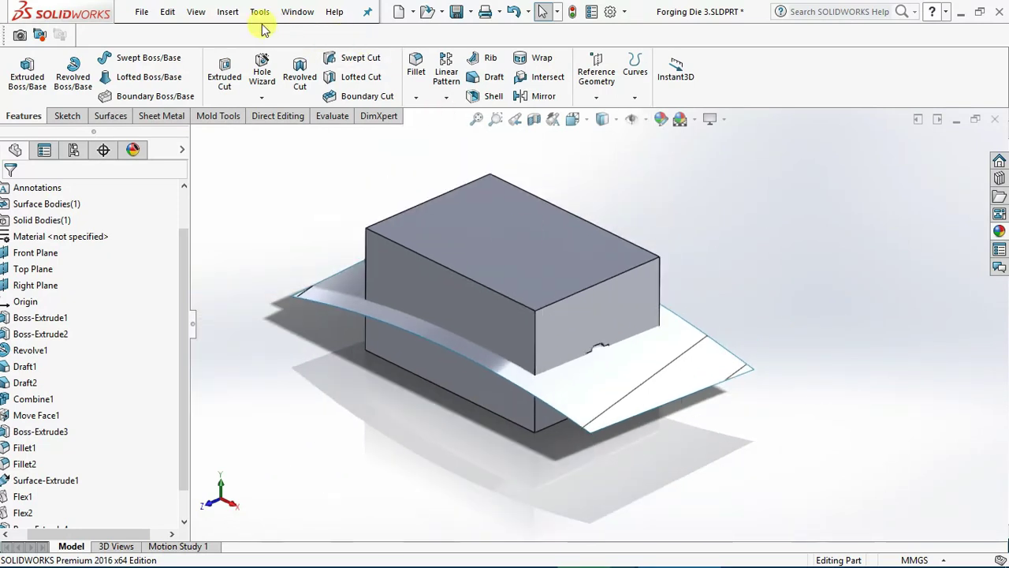
Start a Split feature using the curved parting surface as trim tool and cut all bodies.
left_click(226, 13)
mouse_move(260, 162)
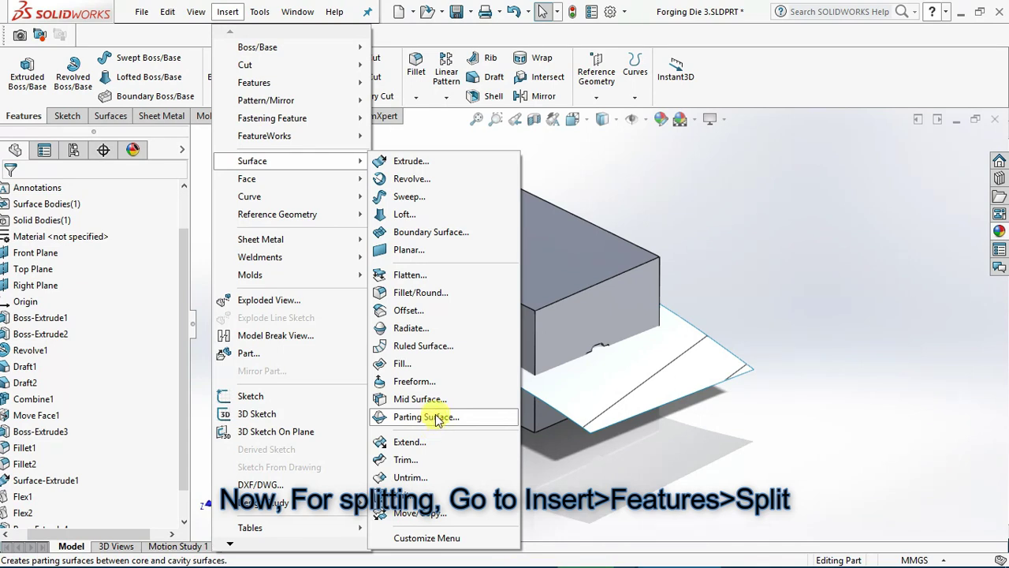
mouse_move(304, 83)
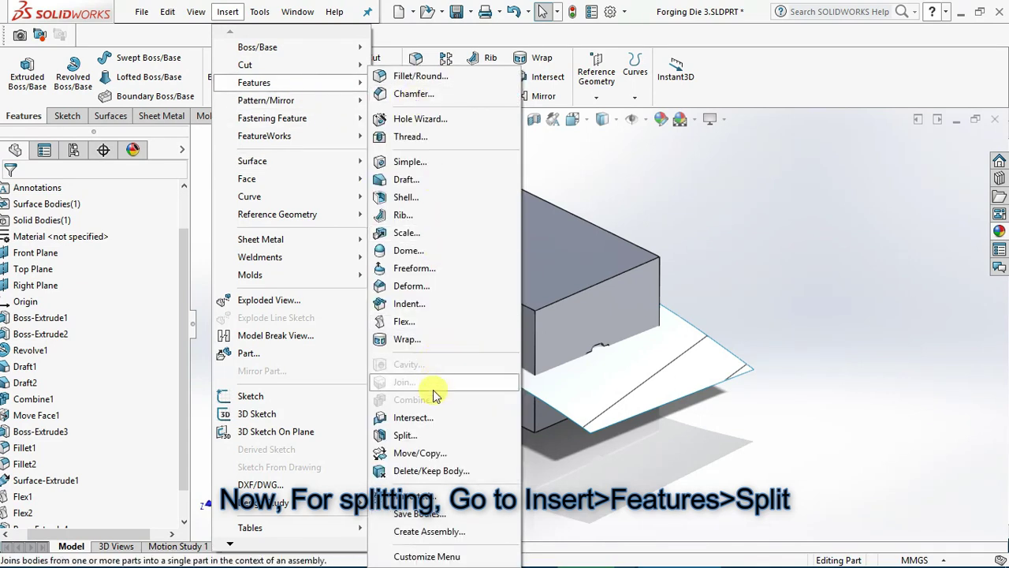
left_click(439, 435)
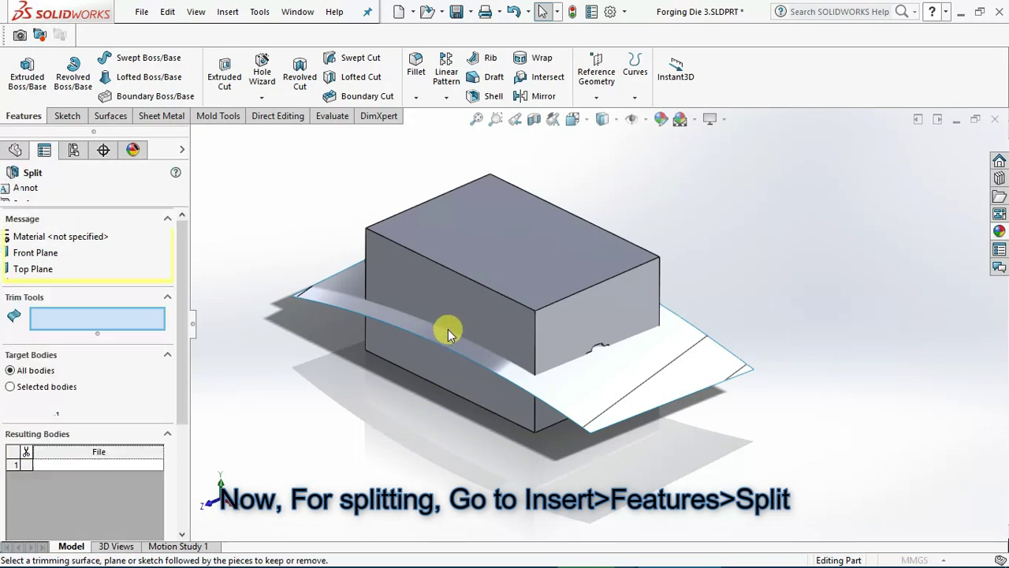
left_click(329, 289)
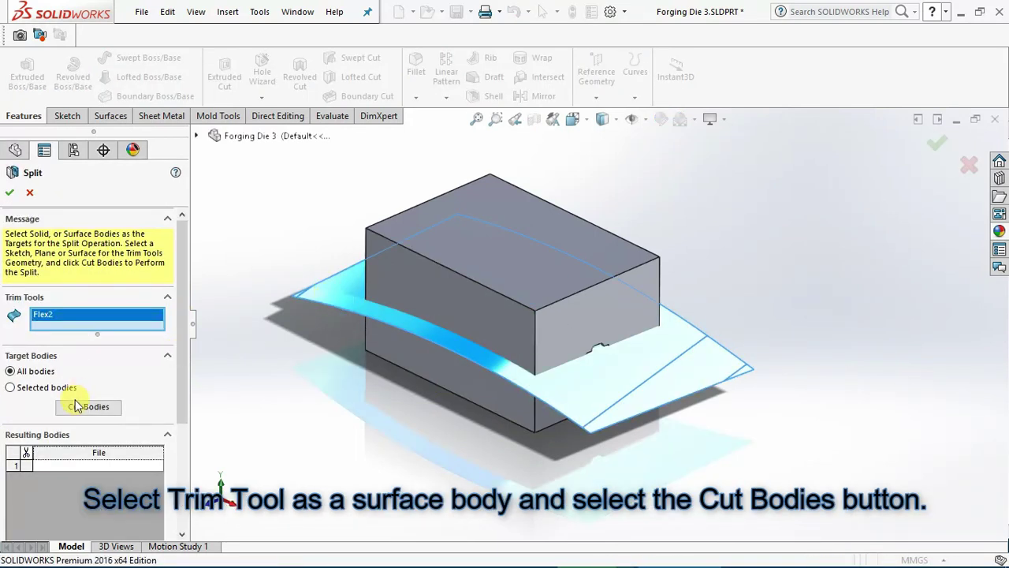
left_click(76, 405)
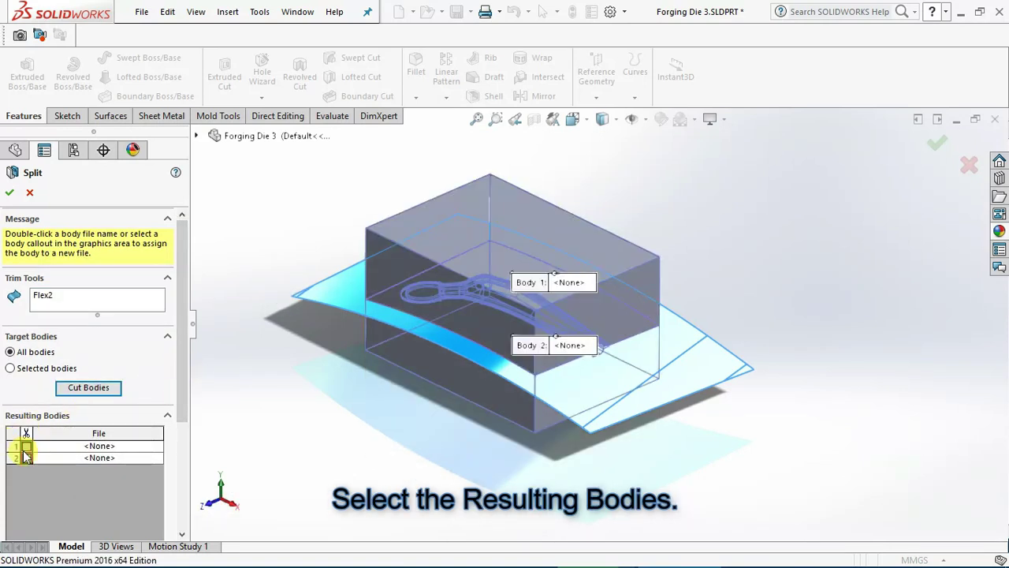
Select both resulting die bodies, accept the split, and hide the parting surface body.
left_click(26, 457)
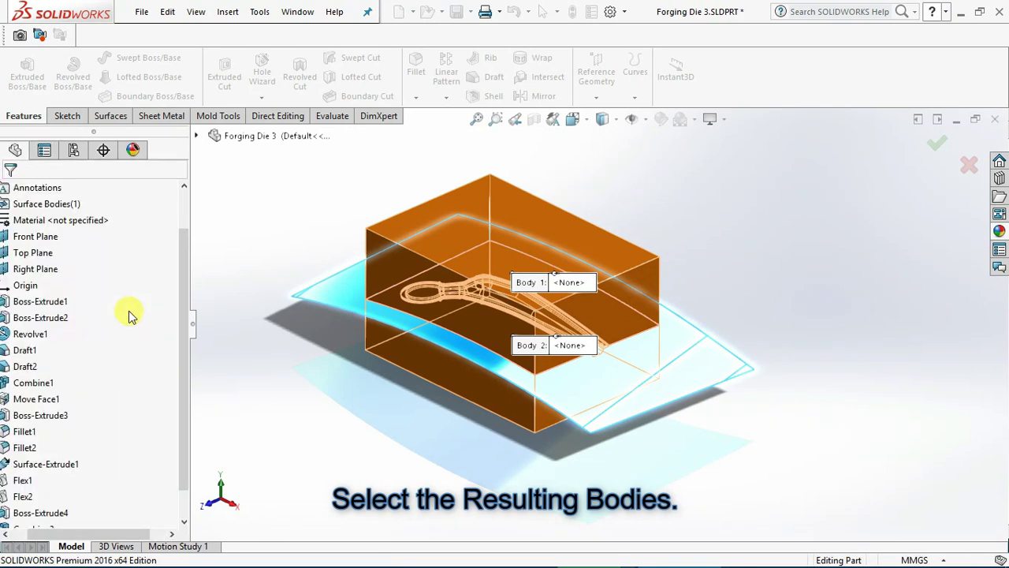
key("Tab")
scroll(504, 270, "down", 3)
scroll(543, 235, "up", 2)
middle_click_drag(543, 234, 546, 267, "ctrl")
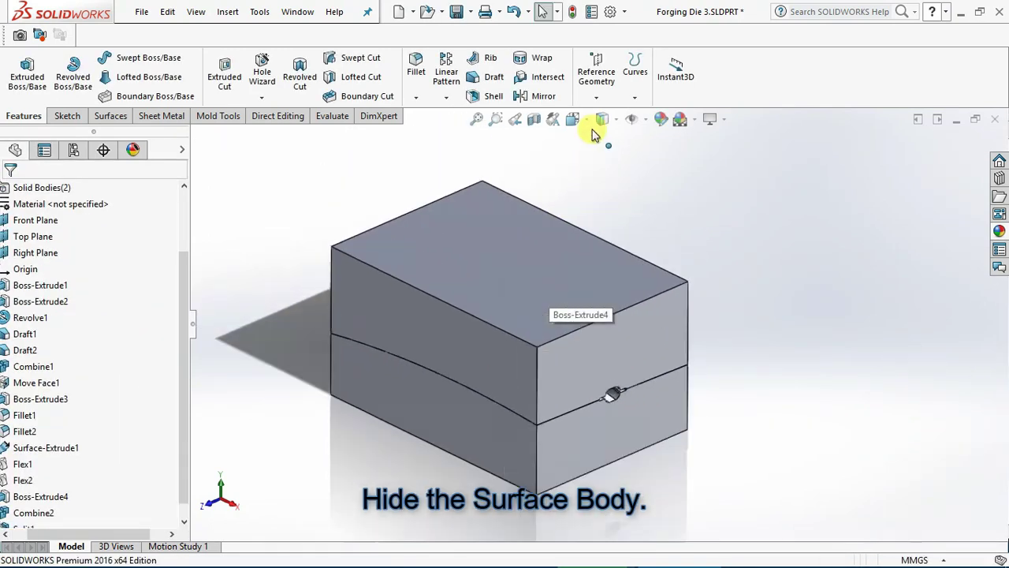
Move the upper die half by -60 mm in Y and -200 mm in Z with Move/Copy Body.
left_click(228, 11)
mouse_move(235, 85)
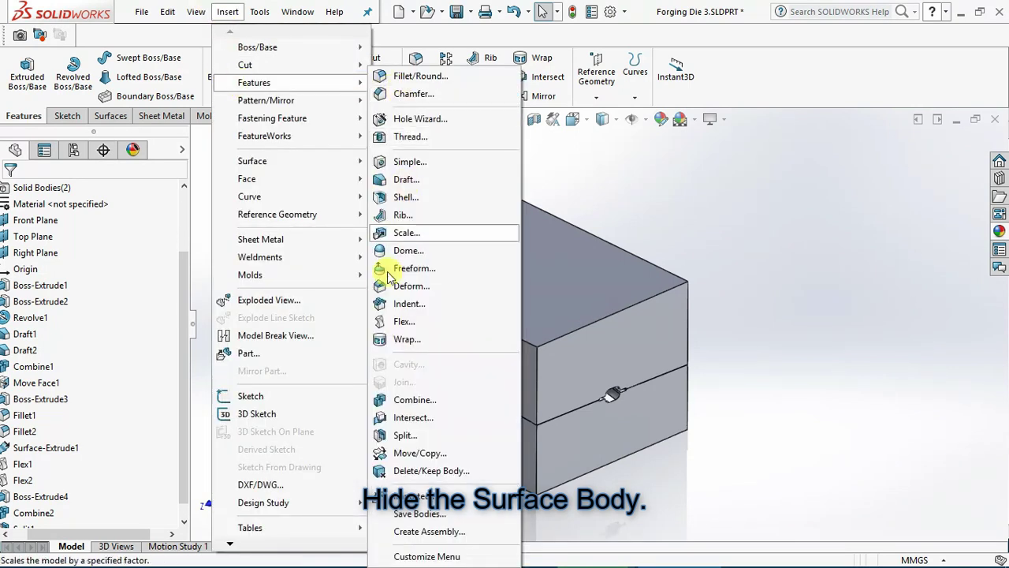
left_click(418, 454)
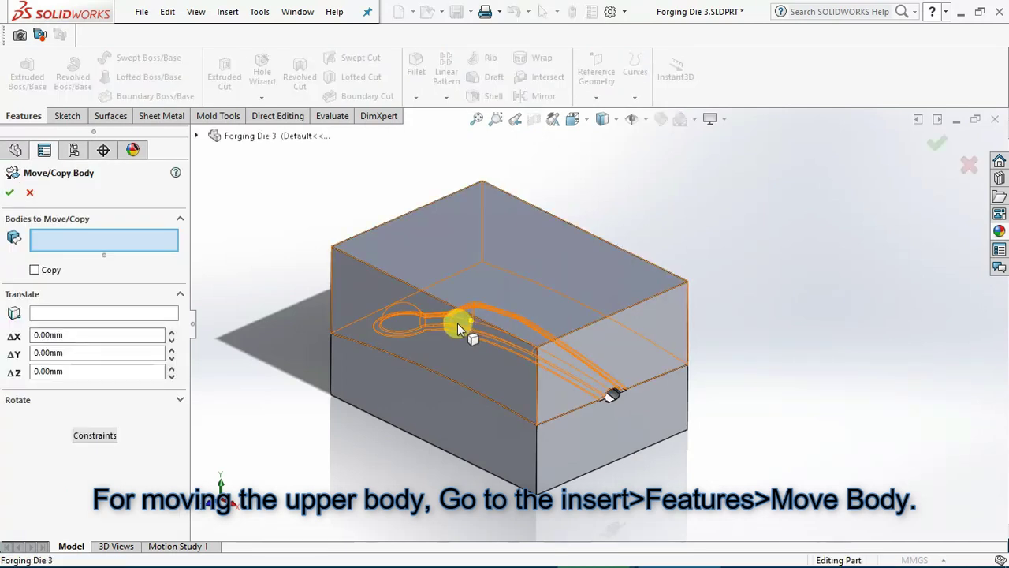
left_click(473, 373)
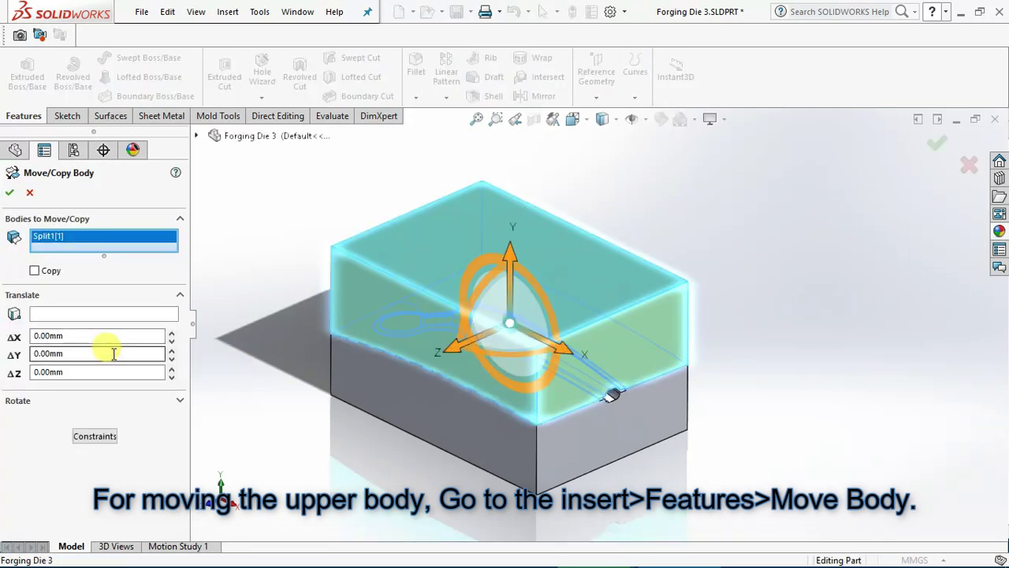
left_click(63, 374)
type("-150")
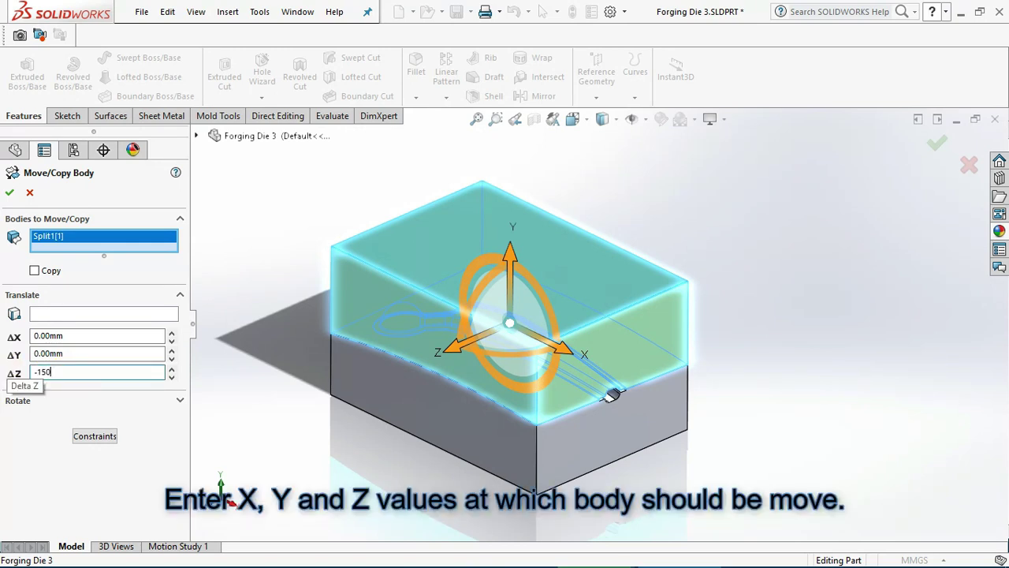
key("Tab")
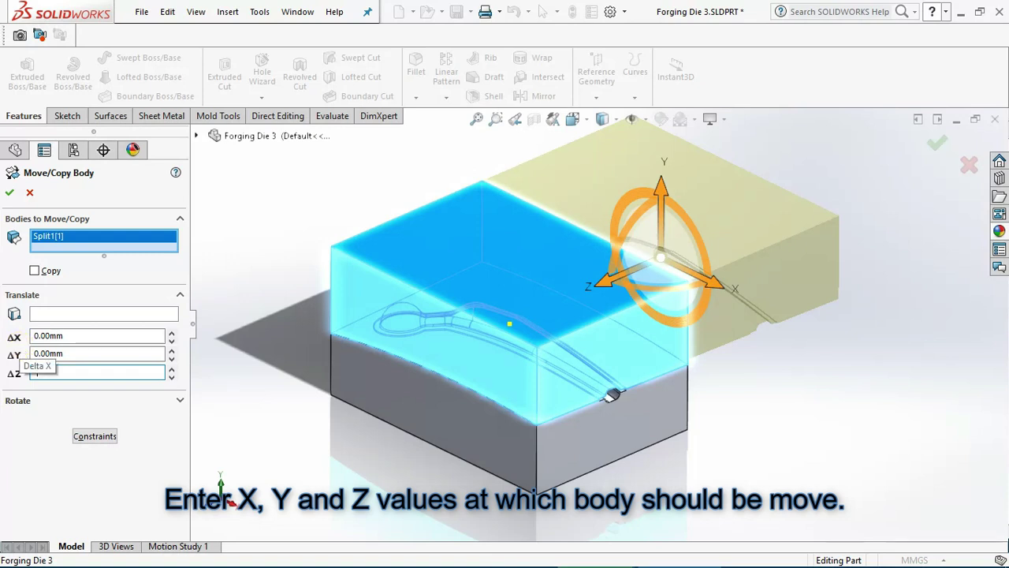
key("Tab")
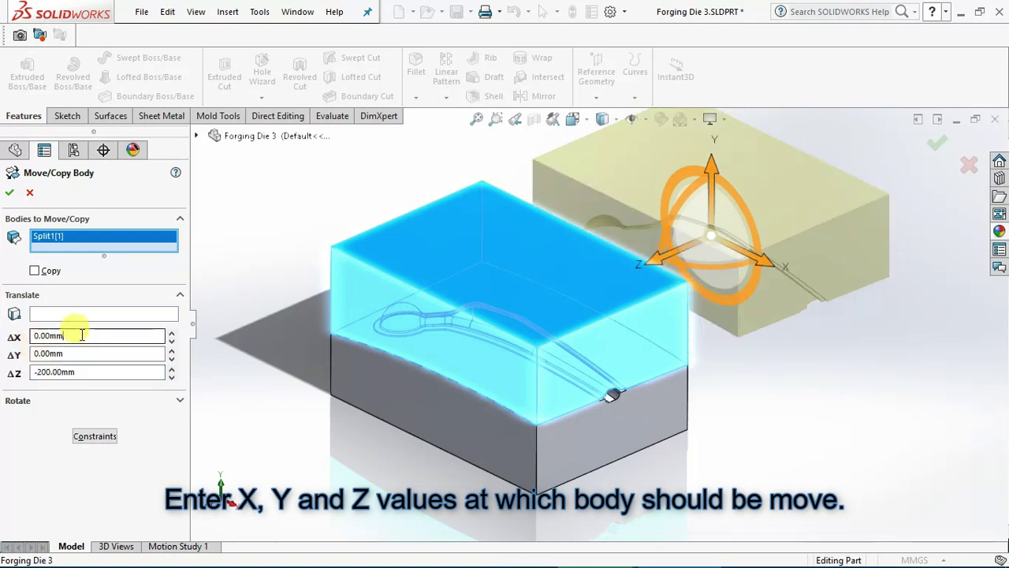
left_click(81, 353)
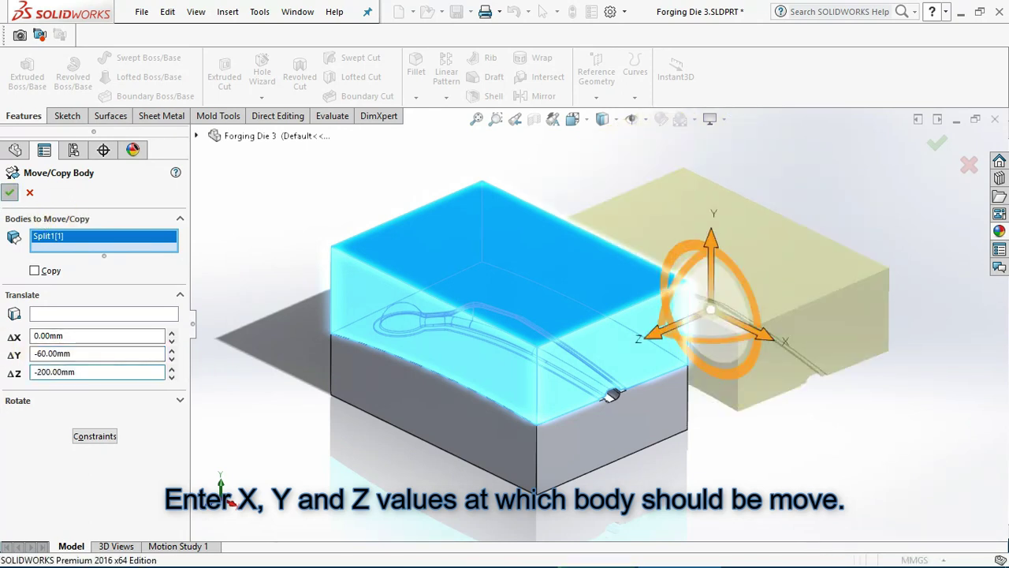
scroll(686, 318, "up", 1)
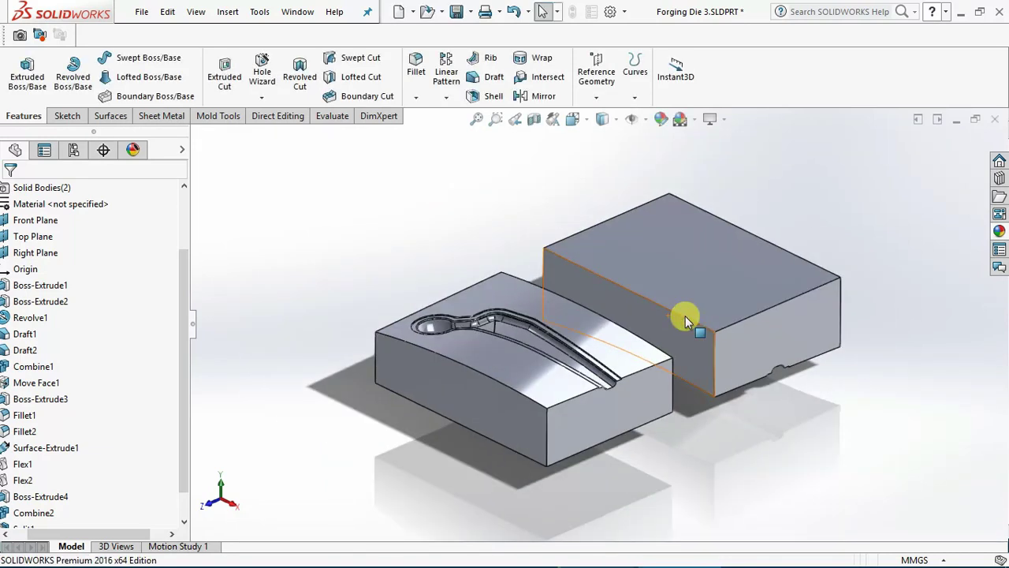
scroll(734, 231, "down", 1)
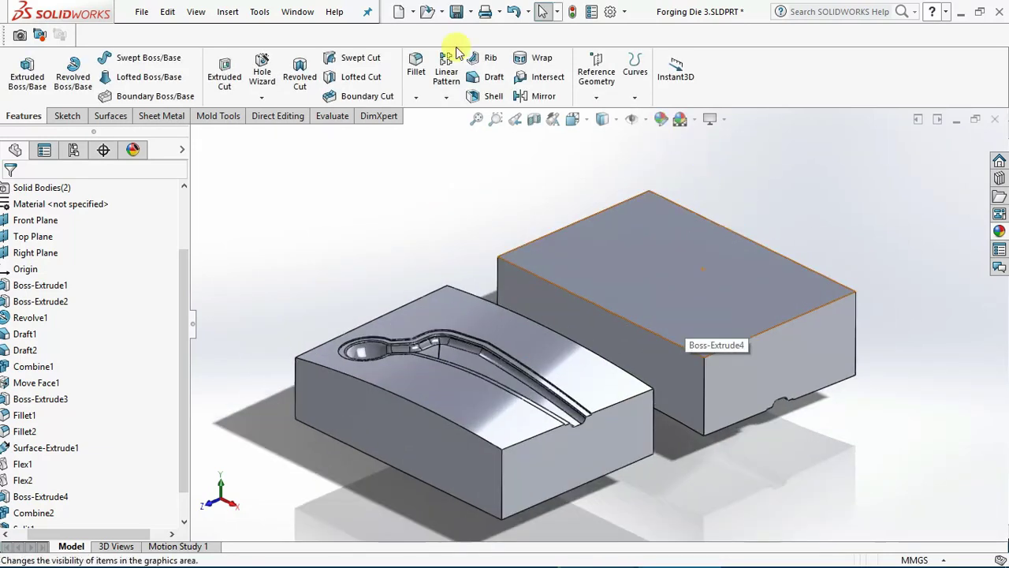
Rotate the moved upper die half 180 degrees about X with another Move/Copy Body feature.
left_click(226, 12)
mouse_move(260, 82)
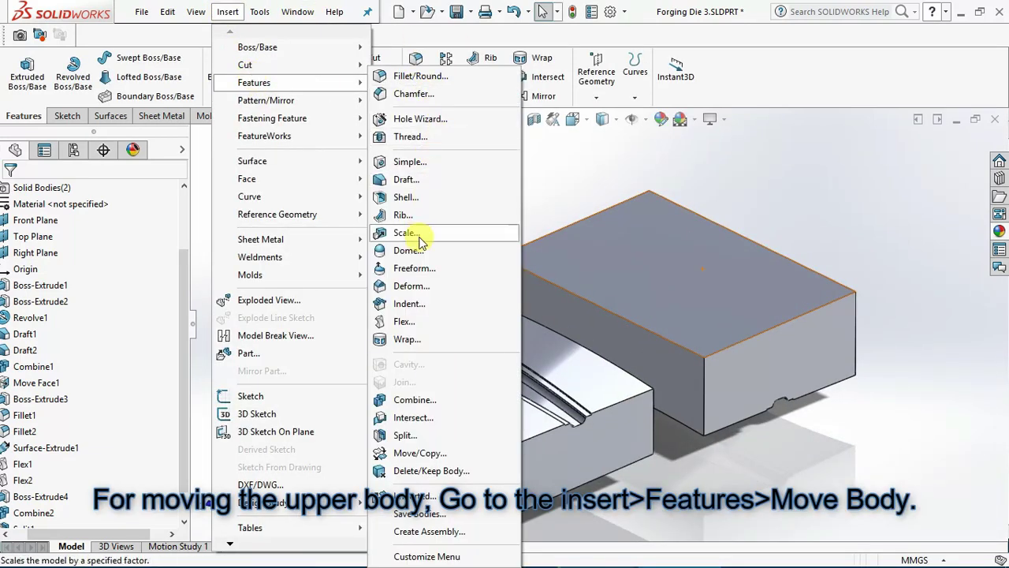
left_click(442, 454)
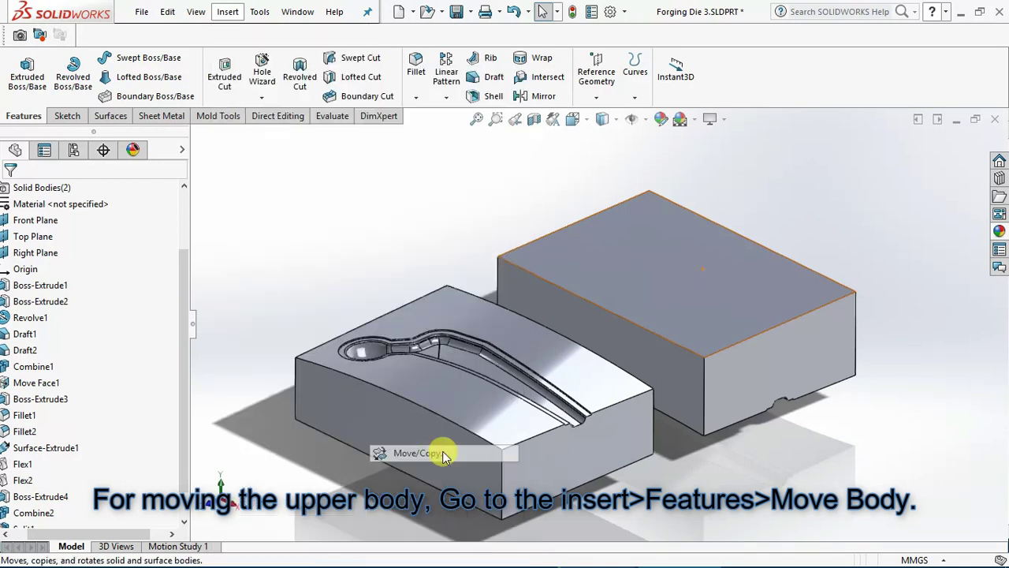
left_click(706, 319)
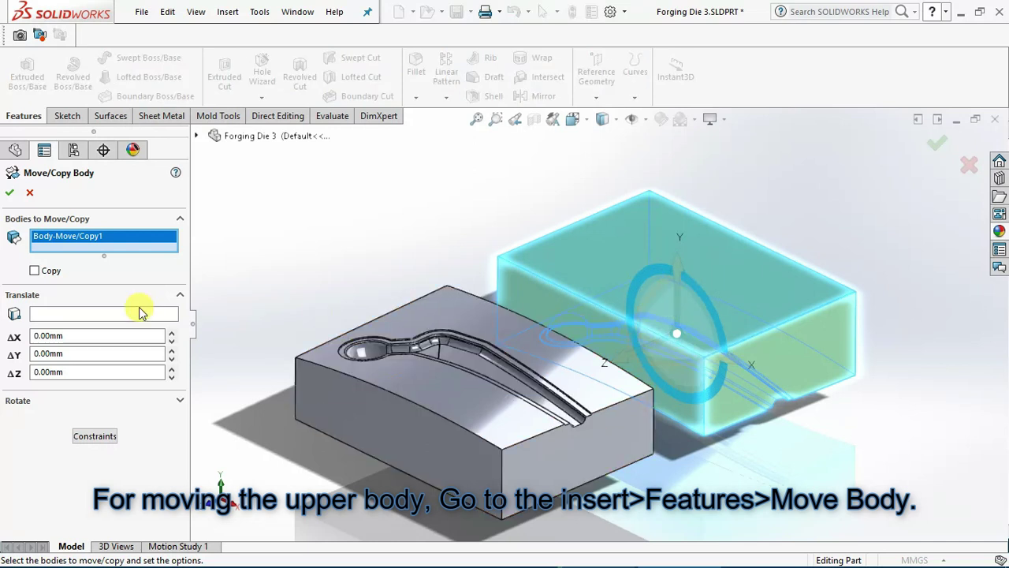
left_click(75, 400)
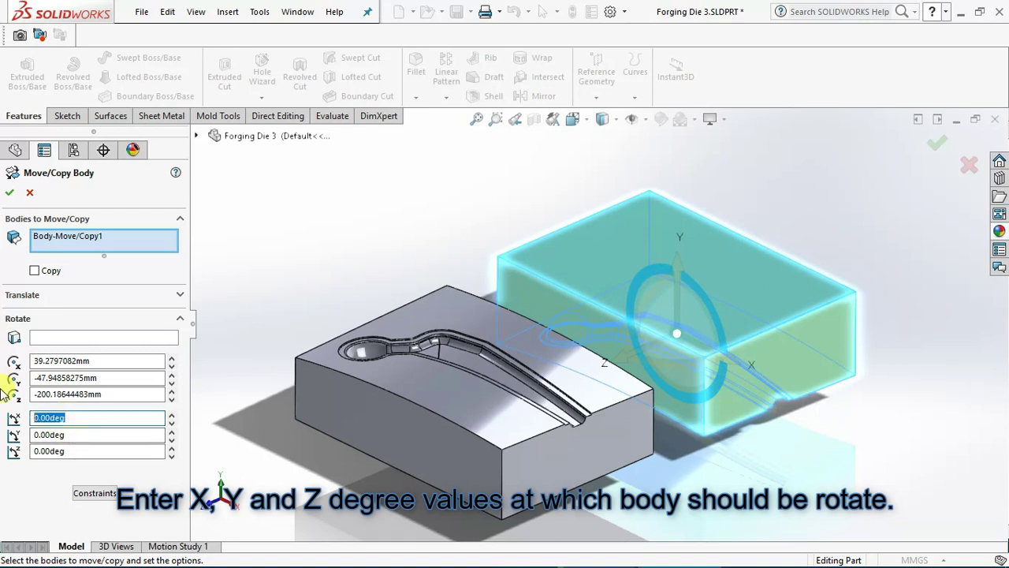
key("Tab")
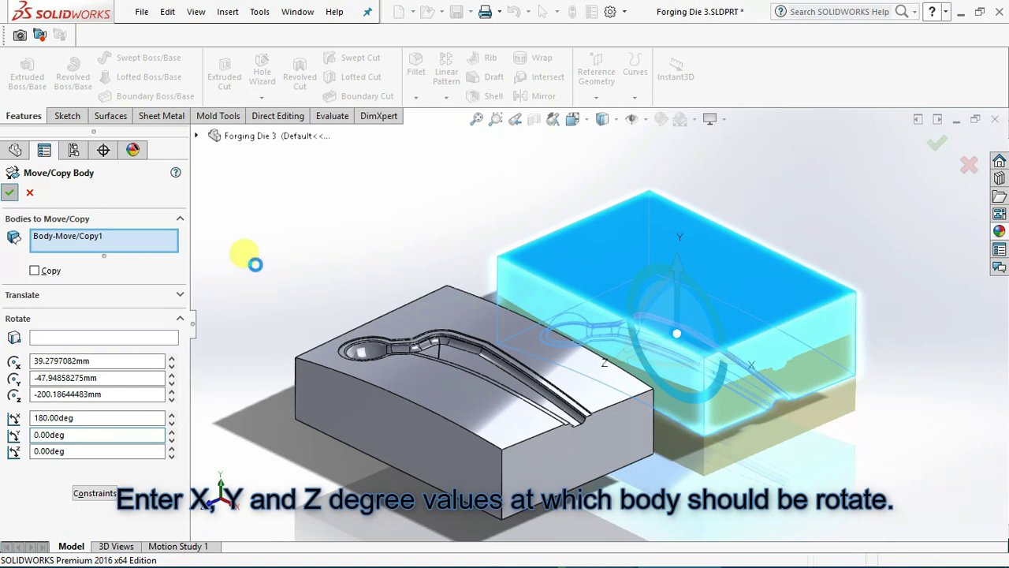
key("Return")
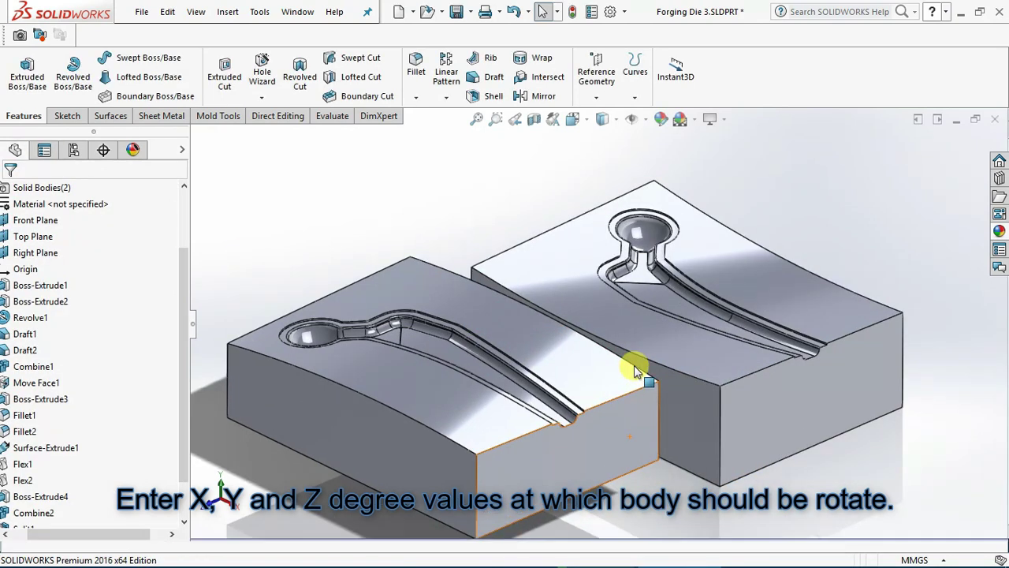
Review the first body move in the feature history and examine the cavities of both die halves from different angles.
middle_click_drag(646, 322, 630, 355)
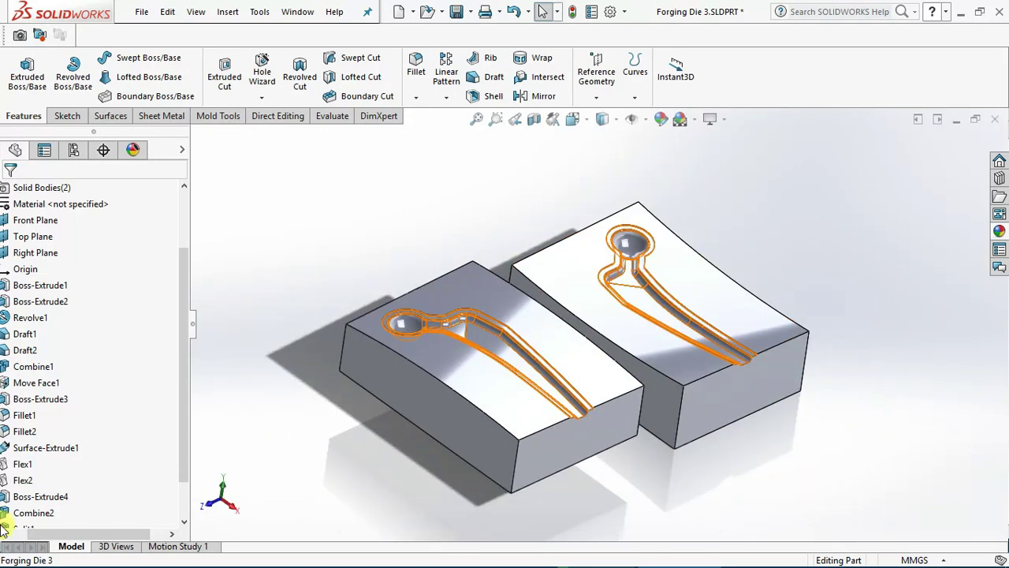
scroll(33, 522, "down", 1)
left_click(33, 498)
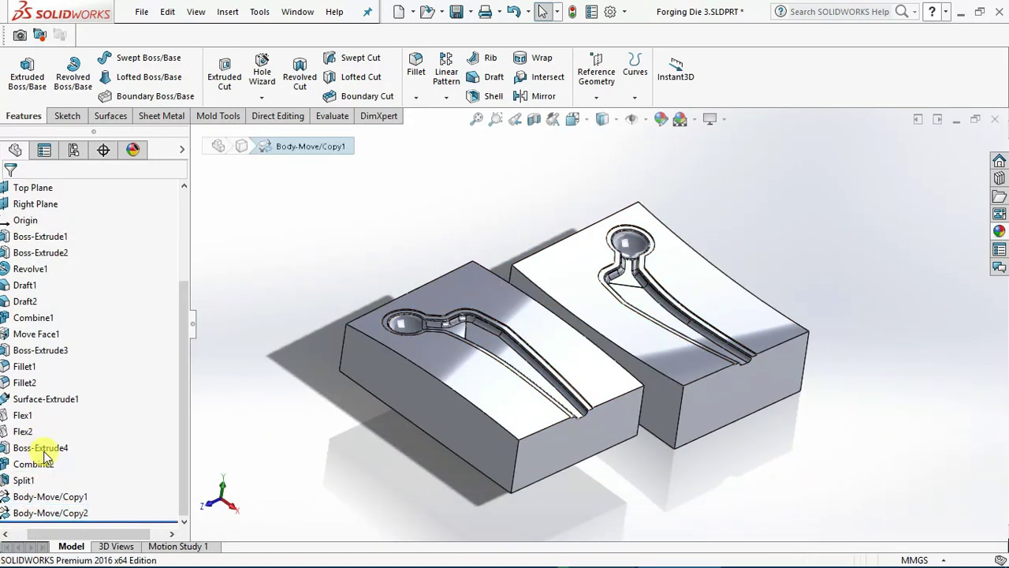
middle_click_drag(646, 363, 581, 292)
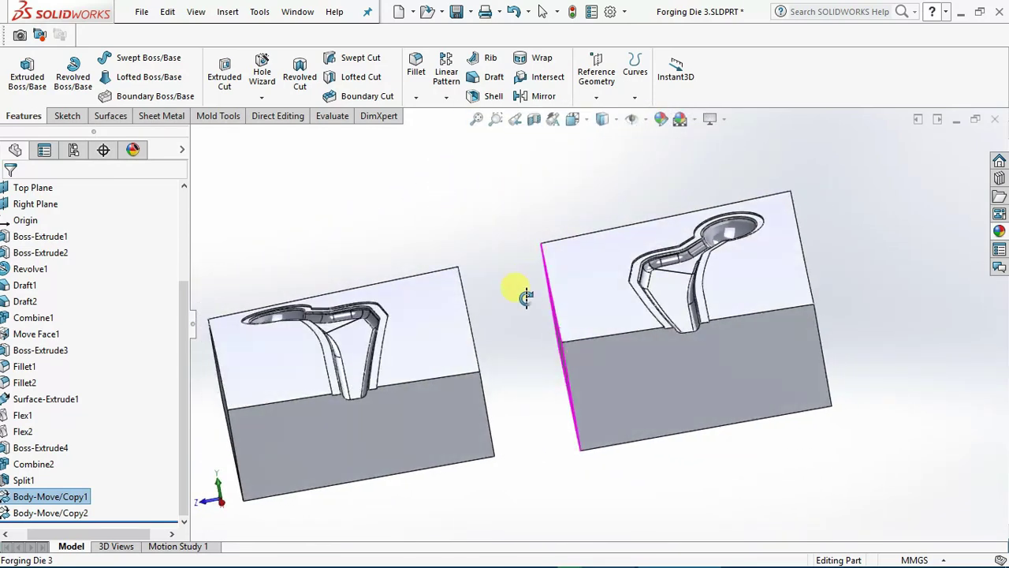